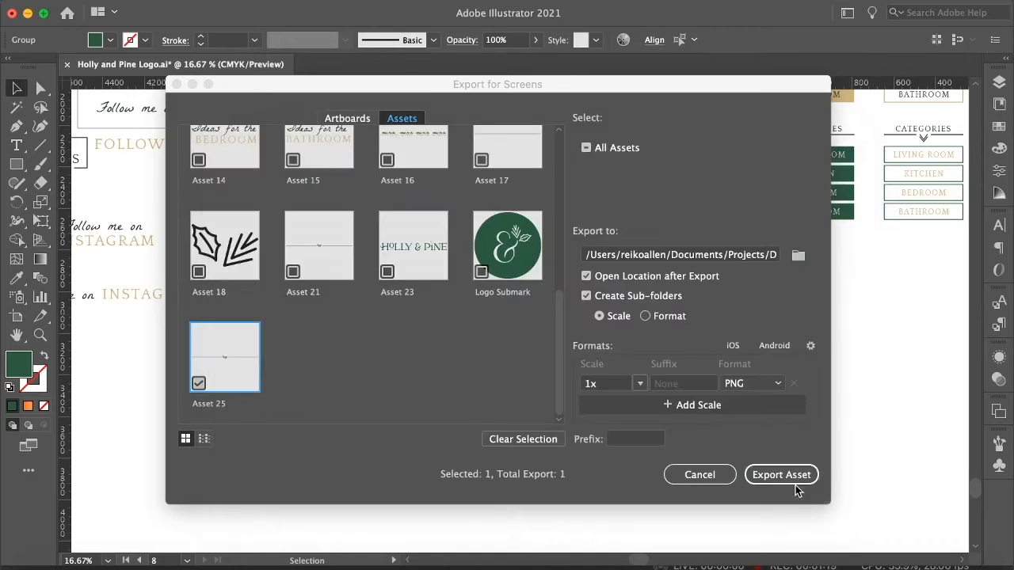
Export the selected divider asset as a 1x PNG and close the opened folder window.
click(779, 475)
click(117, 30)
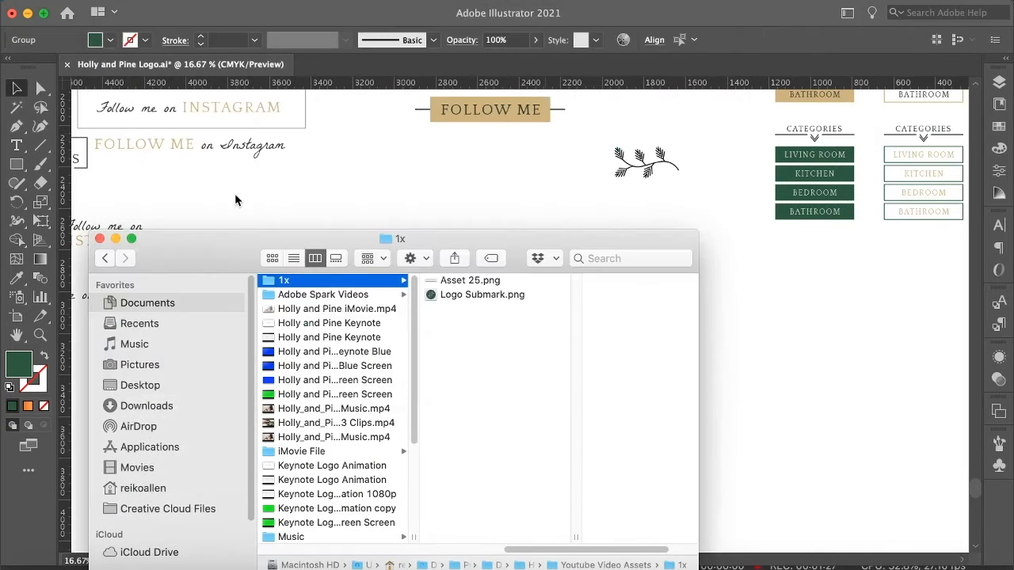
Export the second divider line as a 1x PNG asset and close the folder window.
click(568, 324)
right_click(568, 315)
click(622, 560)
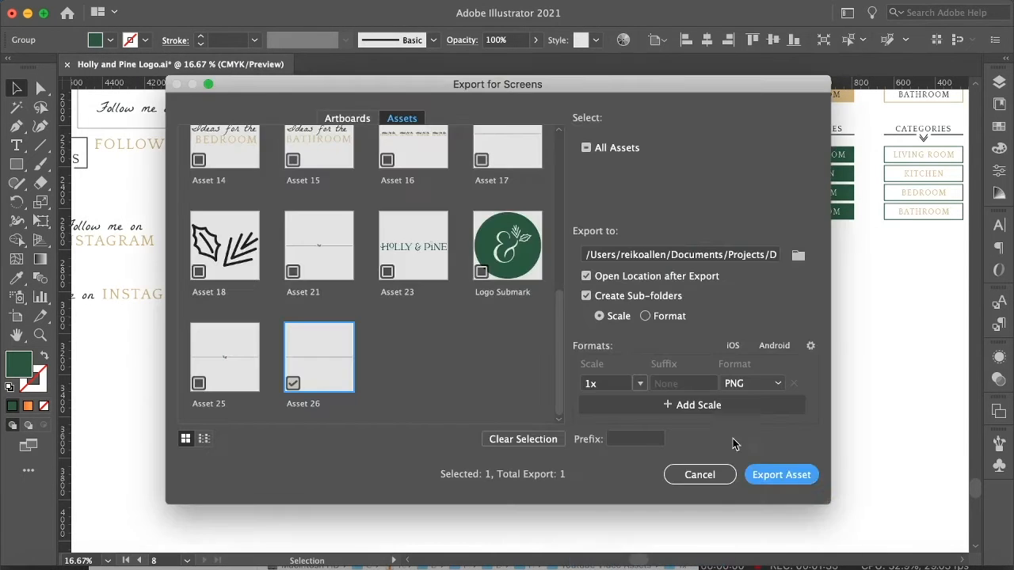
click(779, 475)
click(98, 236)
Zoom in on the green divider and export its holly sprig as a 1x PNG asset.
click(512, 319)
click(508, 316)
scroll(508, 316, up, 4)
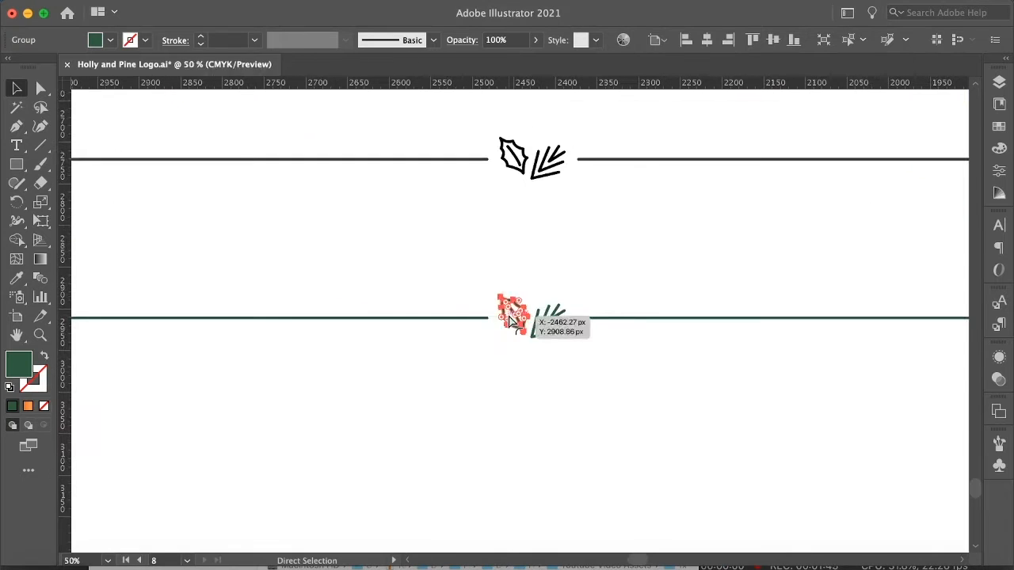
click(543, 357)
click(543, 325)
right_click(545, 323)
click(622, 560)
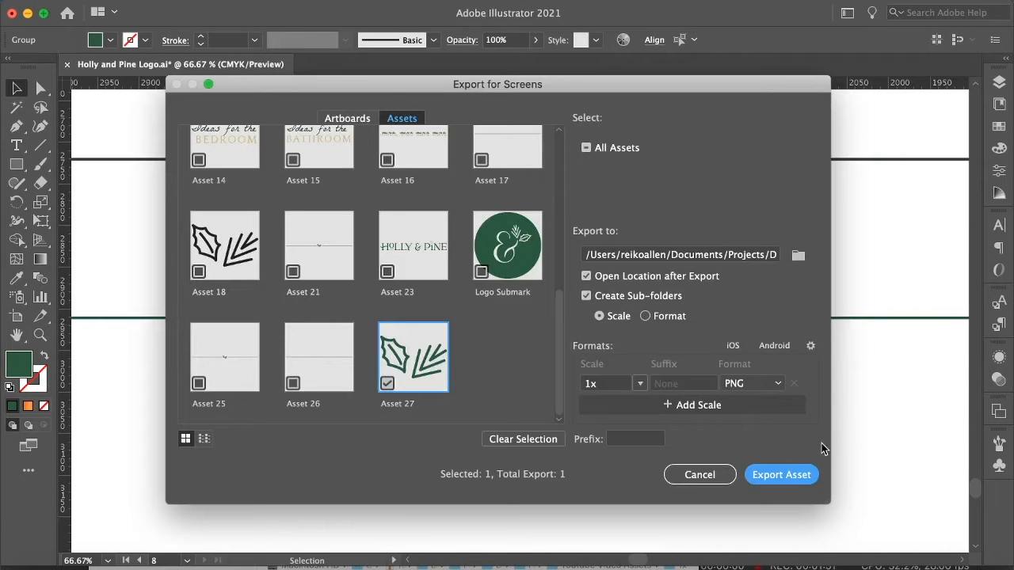
click(786, 475)
click(97, 238)
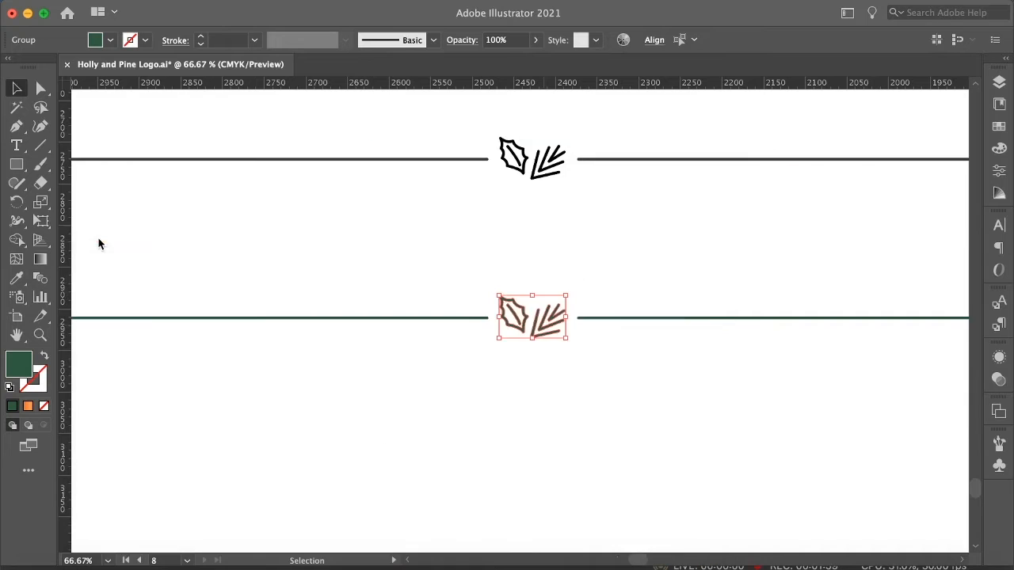
Switch to Keynote and create a new widescreen presentation with the White theme.
key(super+o)
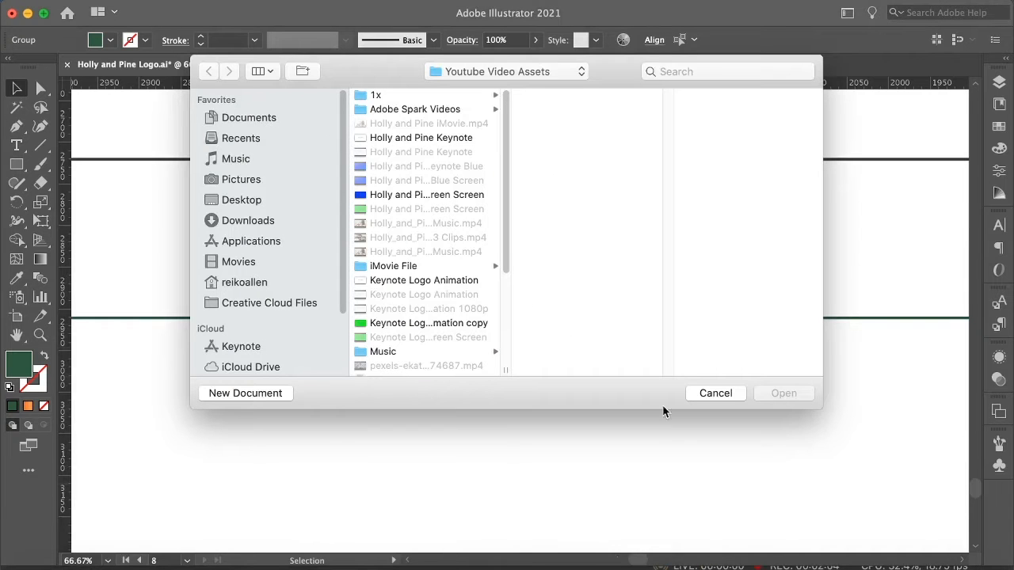
click(267, 394)
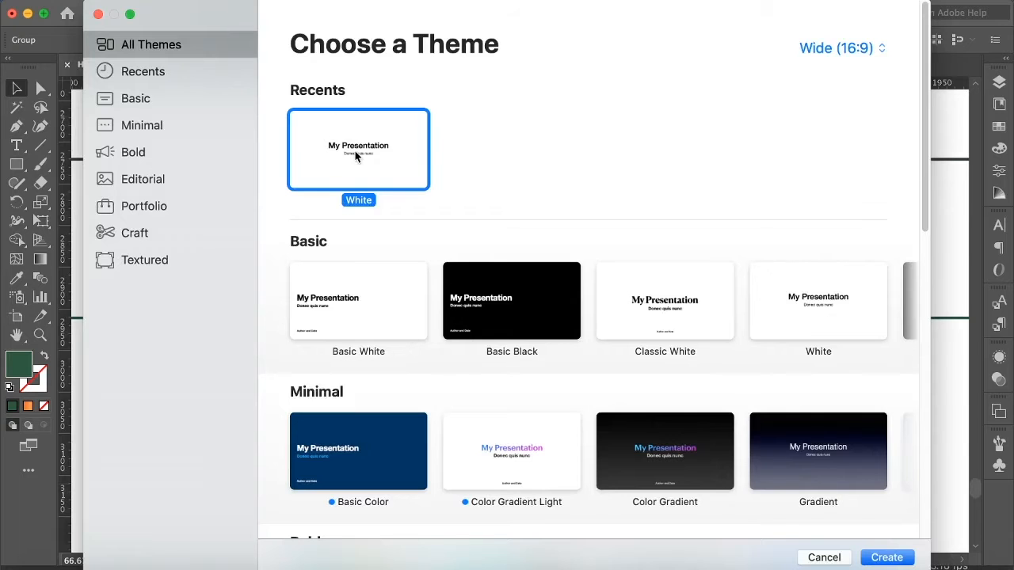
click(812, 318)
click(681, 313)
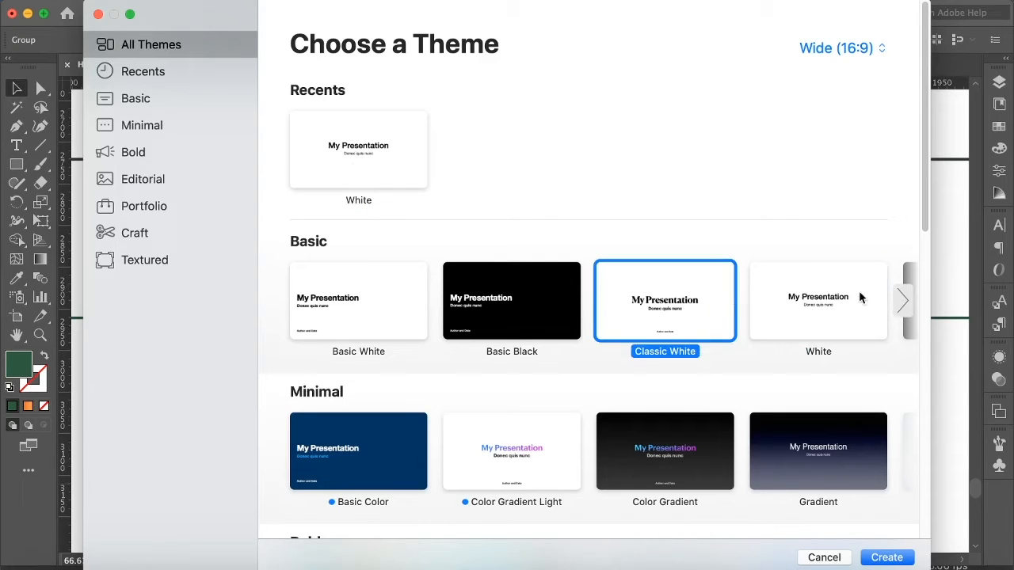
click(798, 315)
click(891, 560)
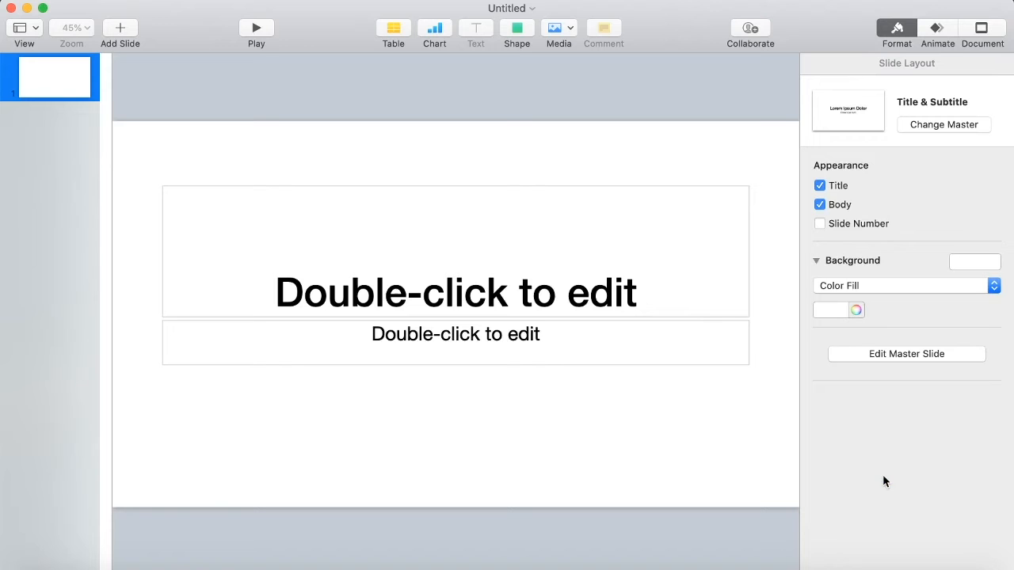
Add a blank slide and delete the original title slide.
click(126, 30)
click(262, 331)
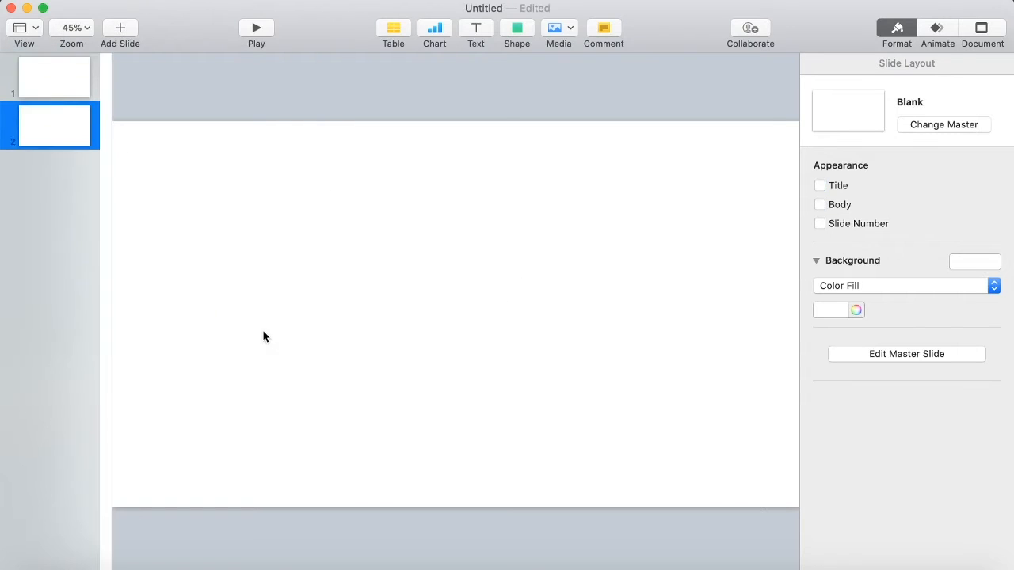
click(56, 89)
key(Delete)
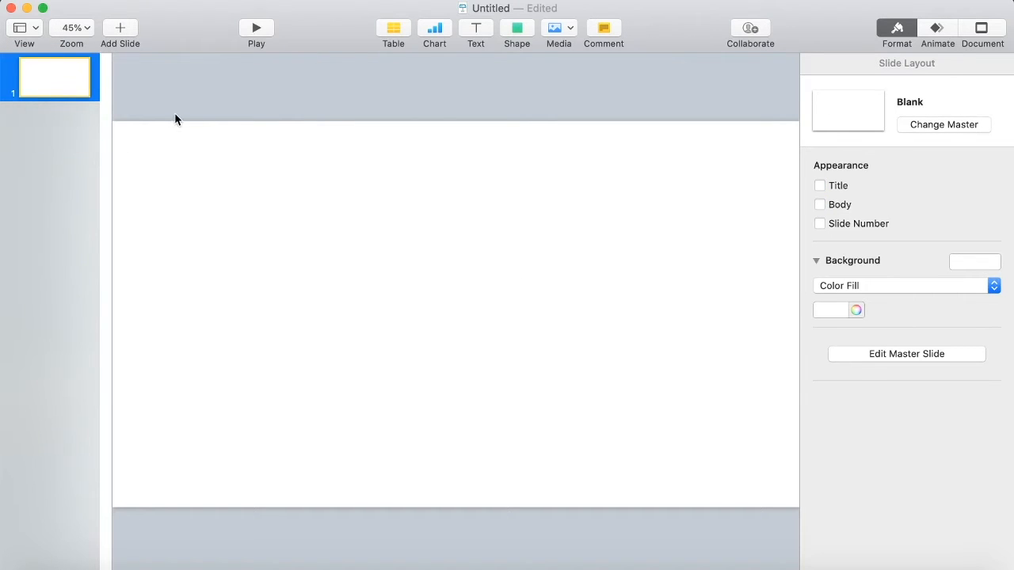
Insert Asset 25, Asset 26 and Asset 27 PNG images from the 1x folder onto the slide.
click(563, 29)
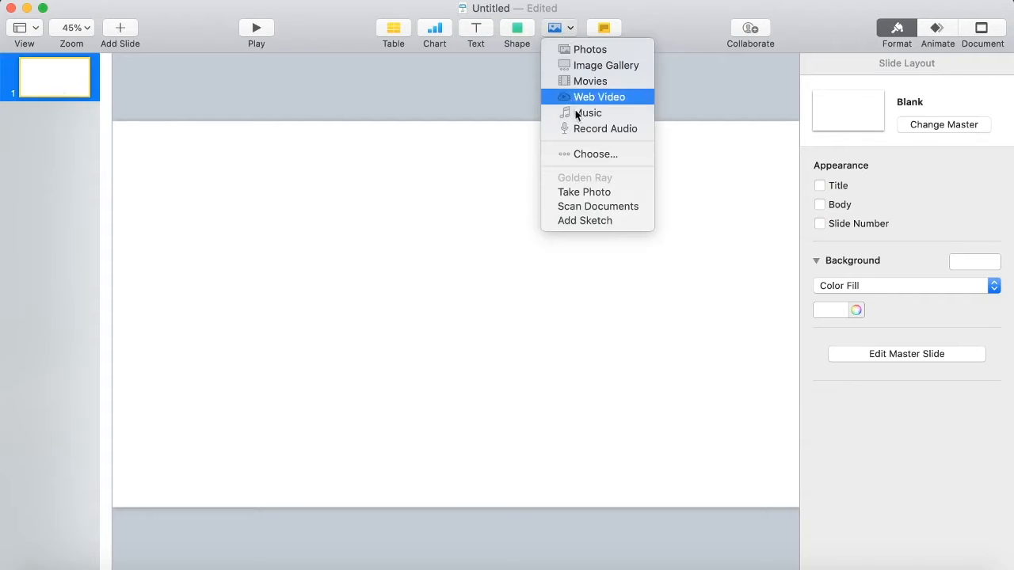
click(586, 154)
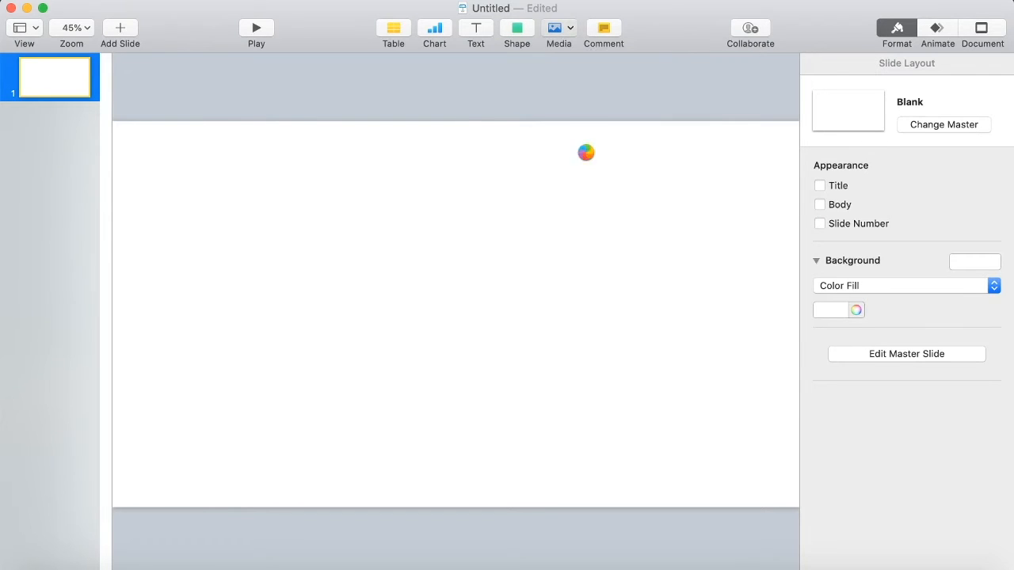
click(464, 94)
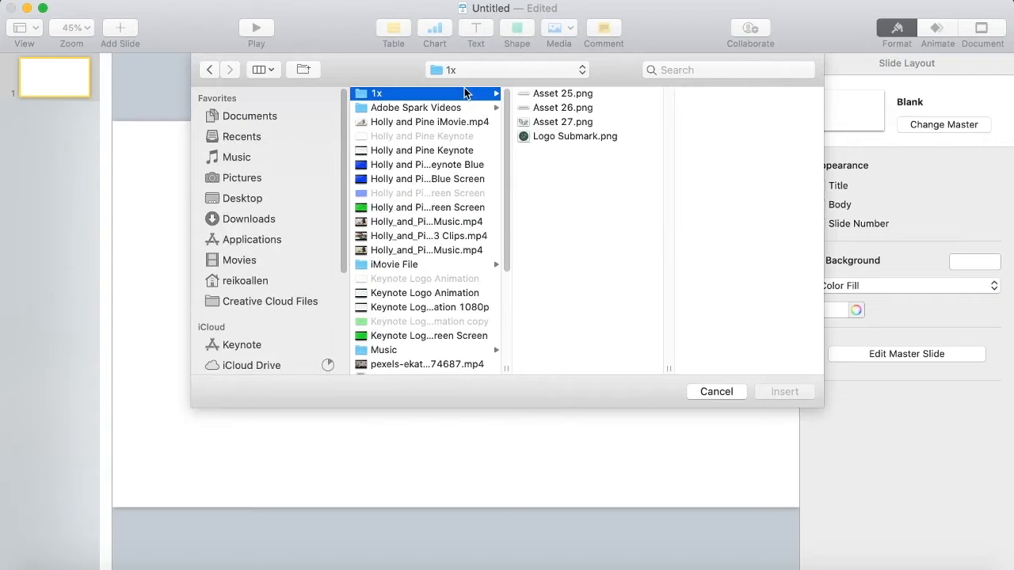
click(546, 94)
shift+click(554, 125)
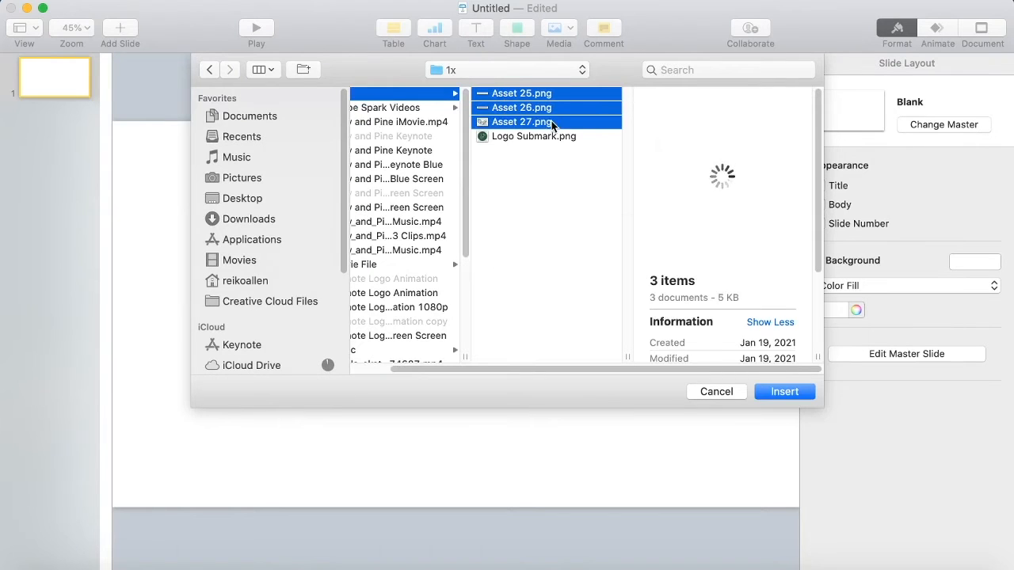
click(780, 392)
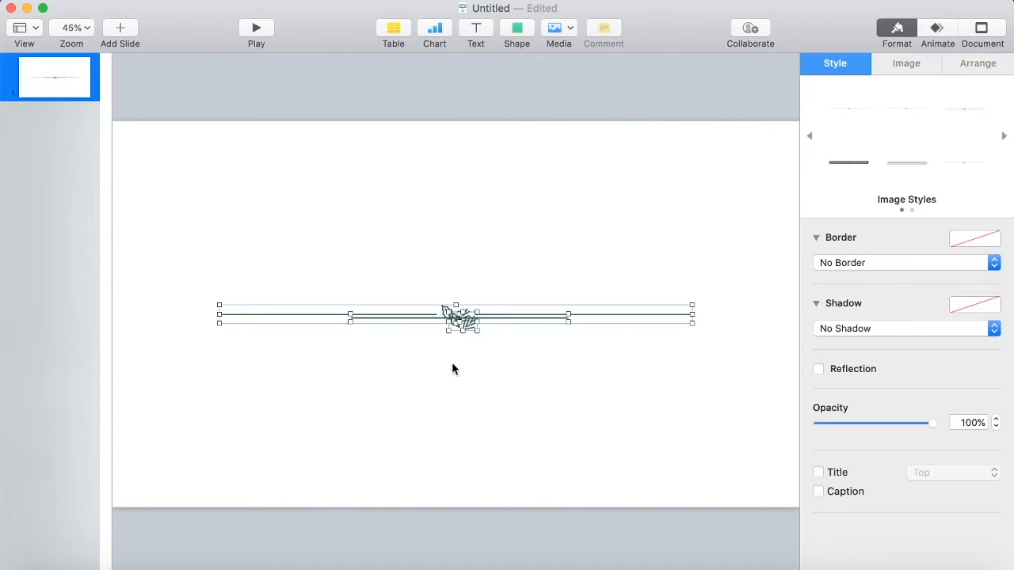
Pull the overlapping images apart, moving the second line and holly sprig below the first divider.
click(688, 431)
click(533, 317)
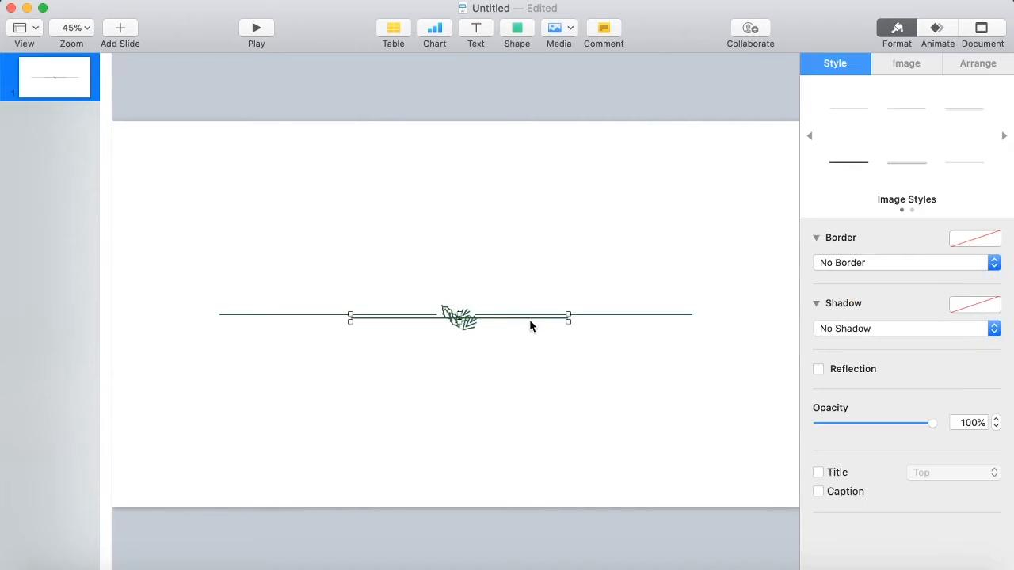
drag(526, 317, 593, 386)
click(467, 328)
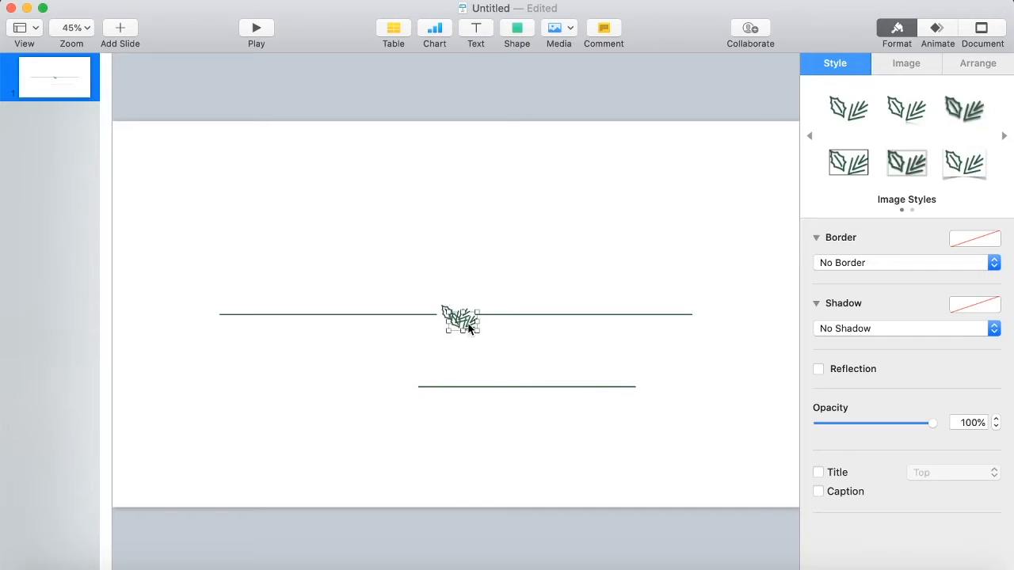
drag(468, 326, 384, 430)
drag(537, 341, 413, 297)
drag(498, 310, 538, 335)
click(522, 419)
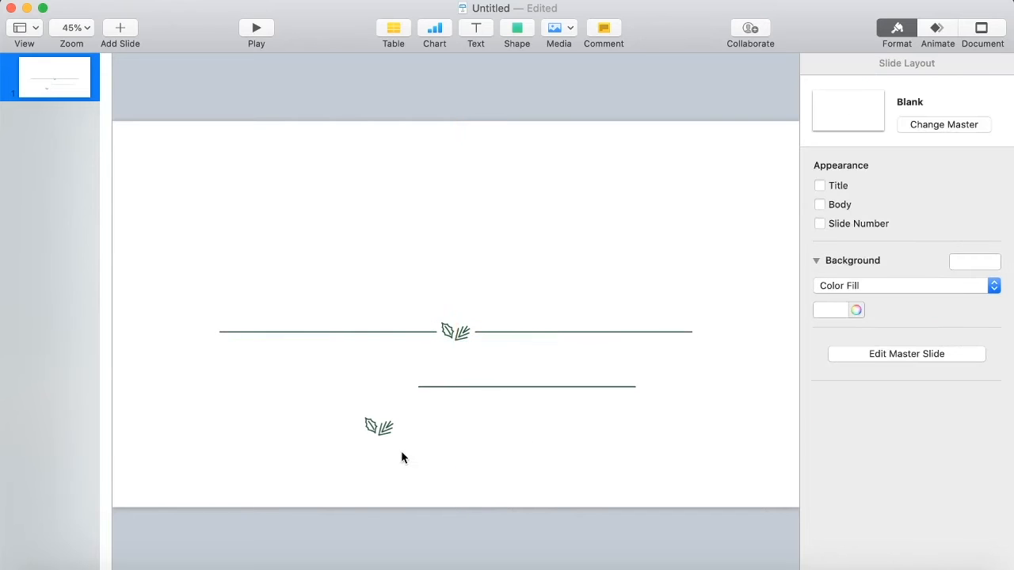
Place the holly sprig in the divider's gap and line the second line up over the first divider.
click(383, 432)
drag(374, 431, 451, 336)
drag(500, 387, 355, 344)
click(499, 393)
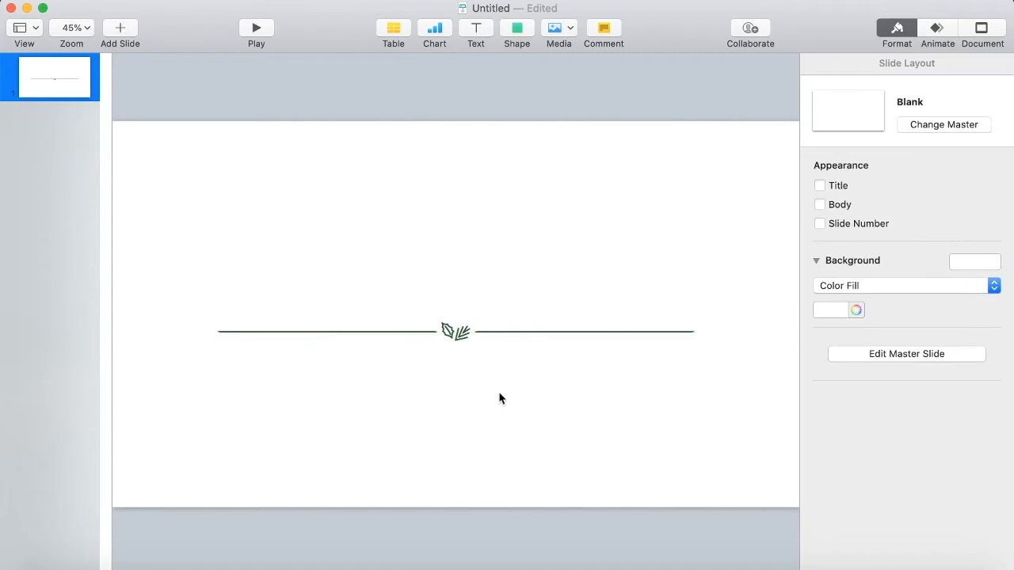
click(490, 337)
click(475, 334)
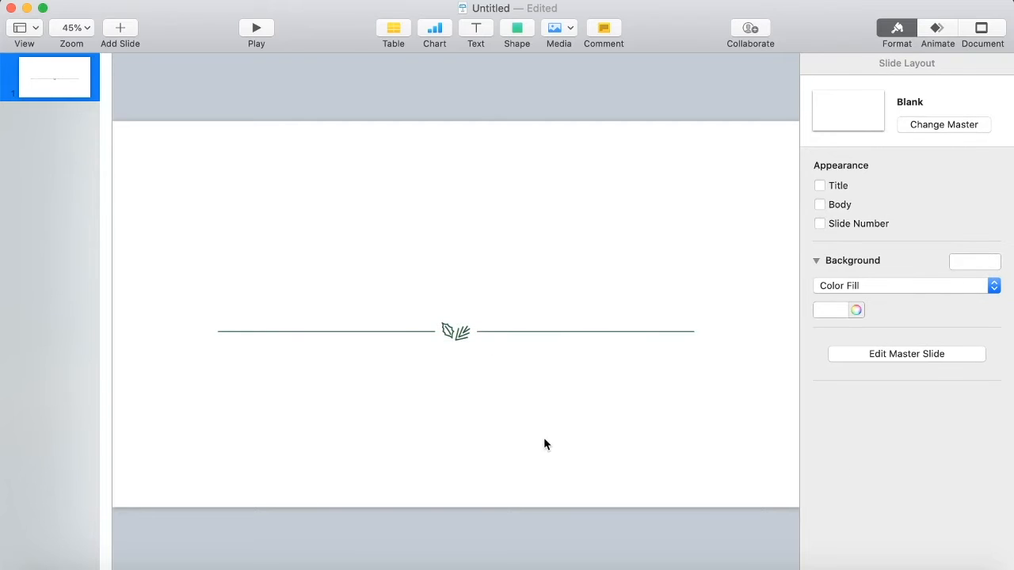
Switch to Illustrator, zoom out, and export the Holly & Pine wordmark as a 1x PNG asset.
click(868, 564)
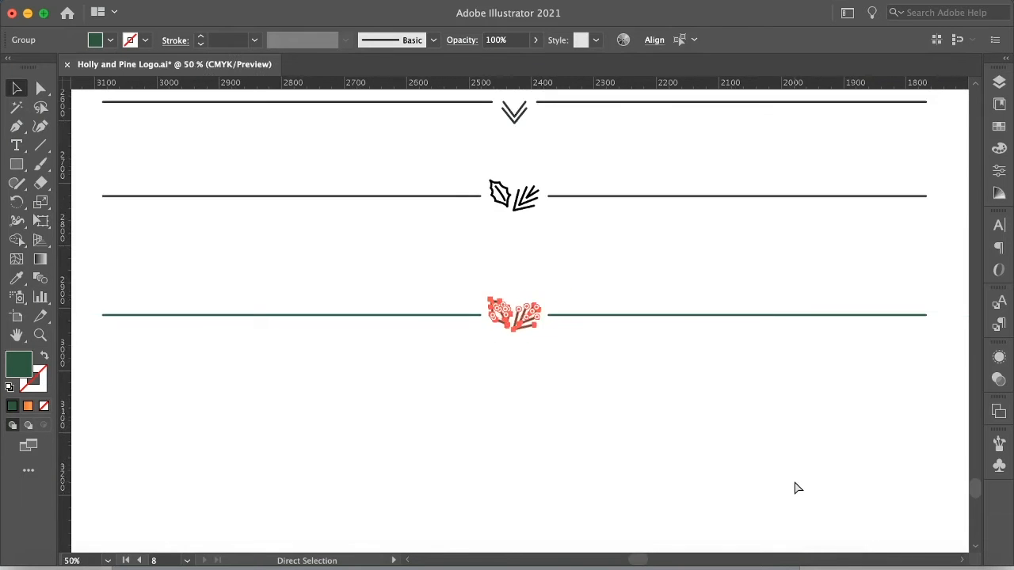
key(super+minus)
key(super+minus)
key(super+minus)
key(super+minus)
key(super+minus)
key(super+minus)
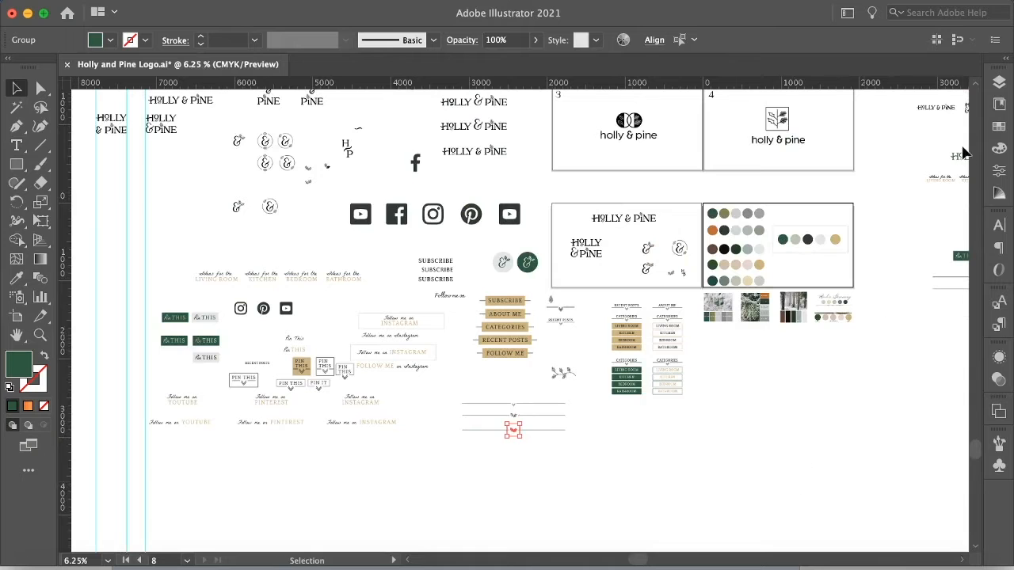
drag(640, 560, 680, 560)
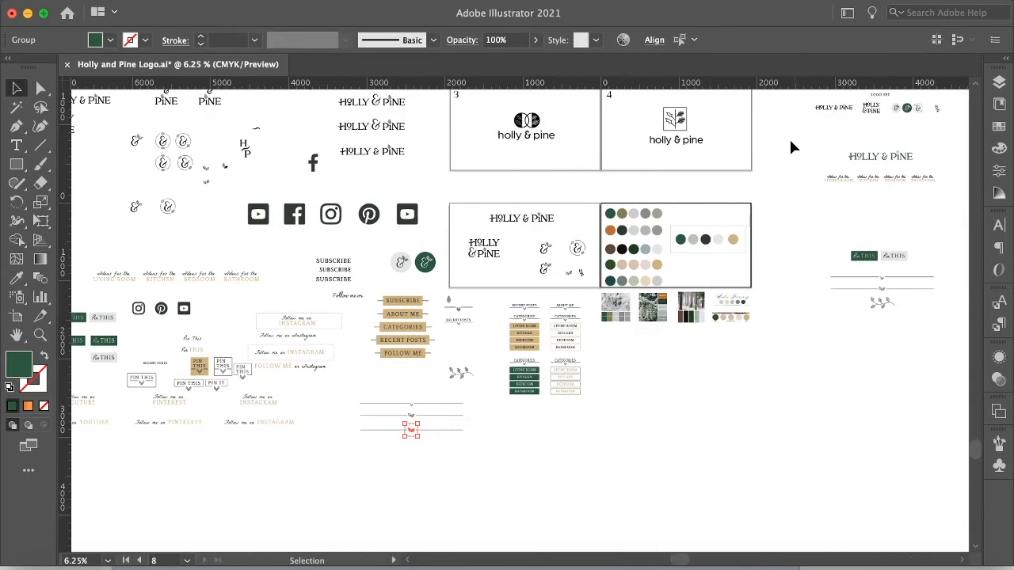
drag(913, 163, 925, 164)
shift+click(920, 137)
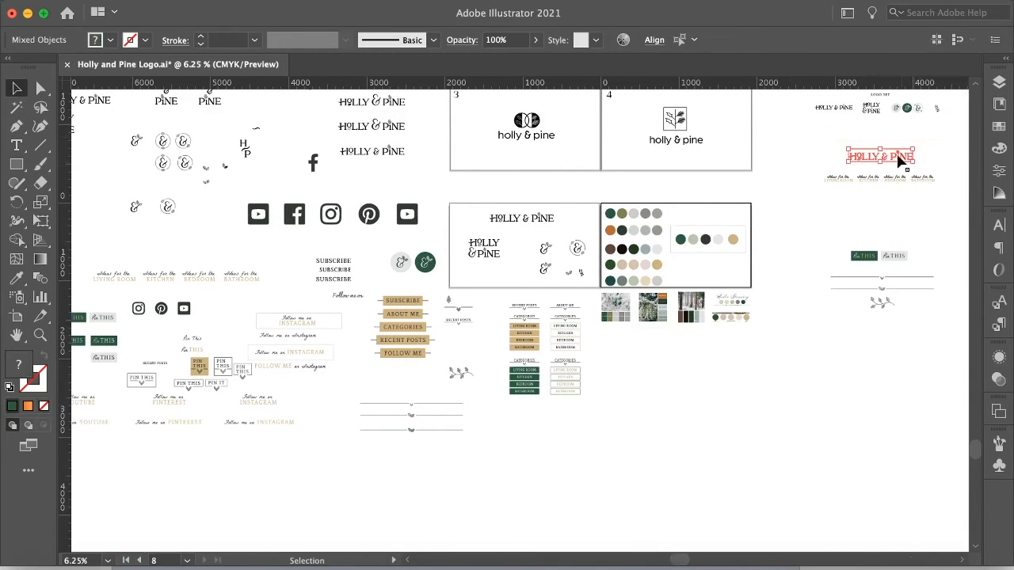
right_click(899, 161)
click(833, 400)
click(780, 475)
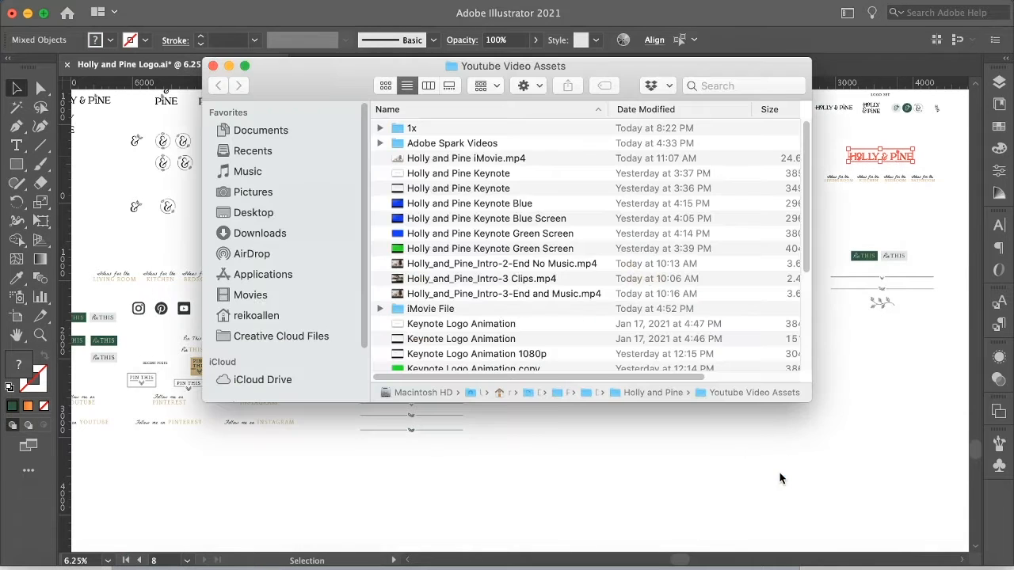
click(212, 66)
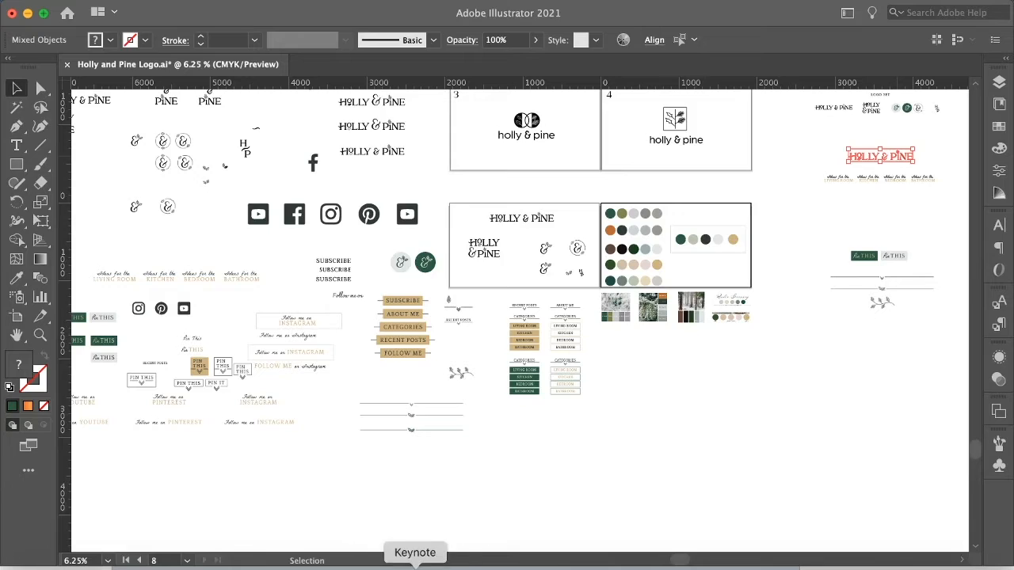
Switch to Keynote and insert Asset 28.png from the 1x folder onto the slide.
click(415, 566)
click(556, 37)
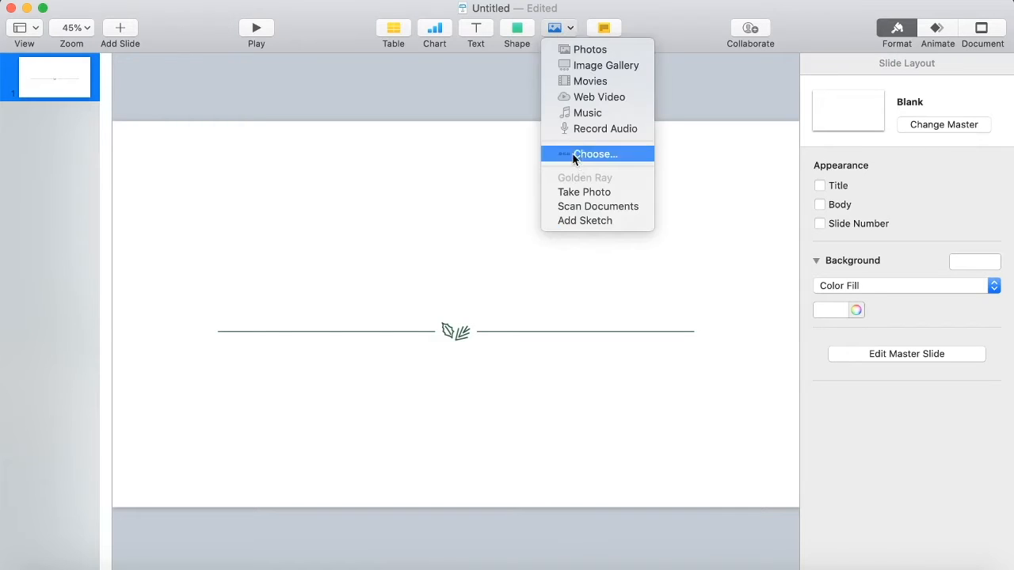
click(576, 155)
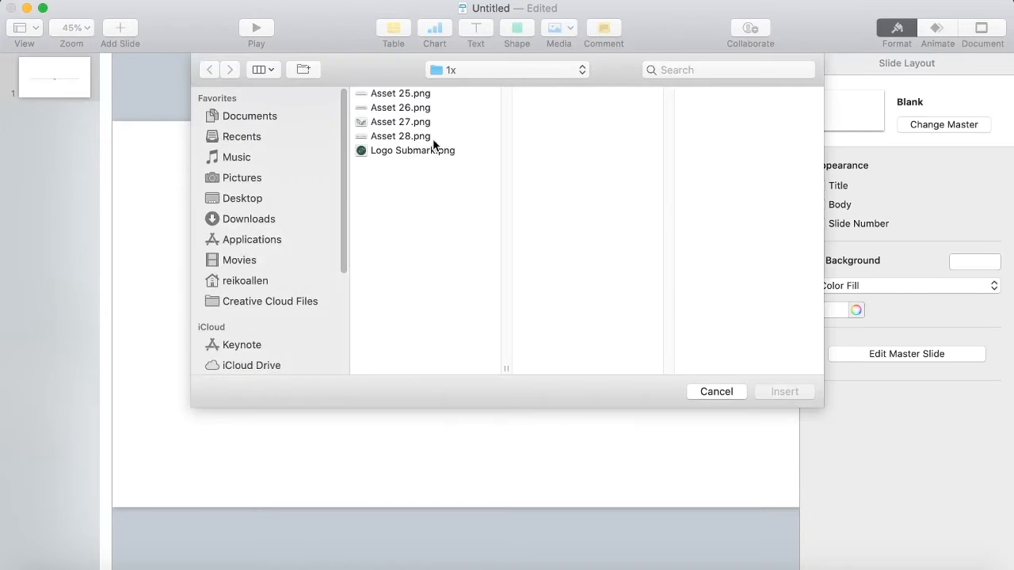
click(407, 136)
click(783, 392)
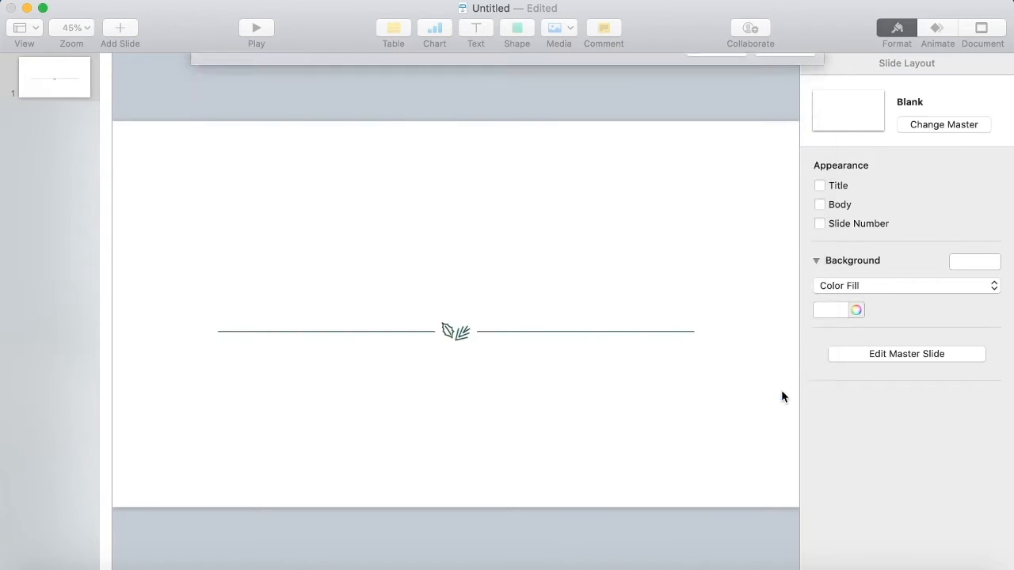
Position the Holly & Pine wordmark centred just above the divider line.
drag(552, 315, 552, 285)
drag(589, 406, 371, 275)
drag(519, 290, 521, 298)
click(537, 418)
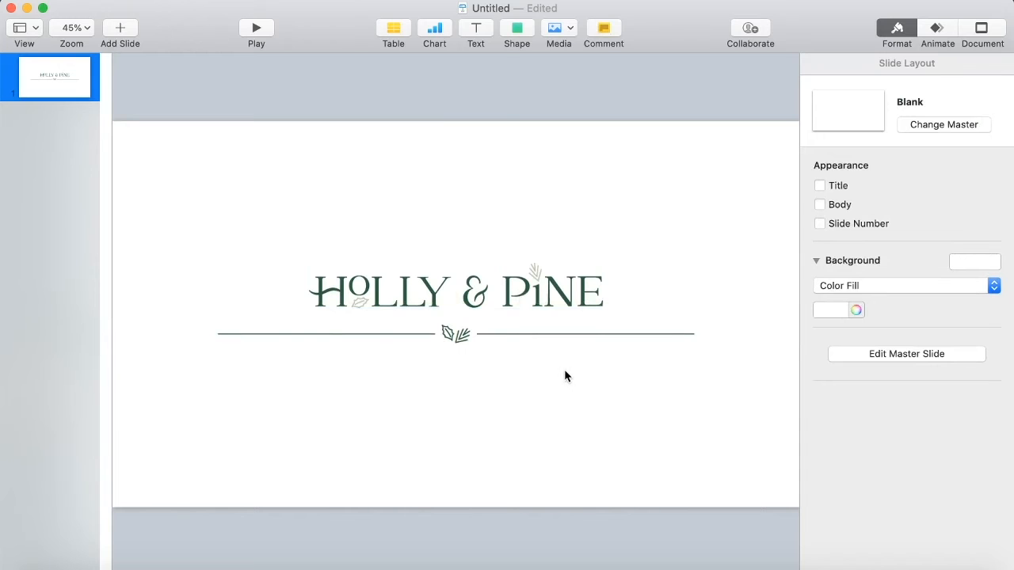
Insert a square shape and move it near the slide's left edge.
click(583, 334)
click(593, 405)
click(519, 29)
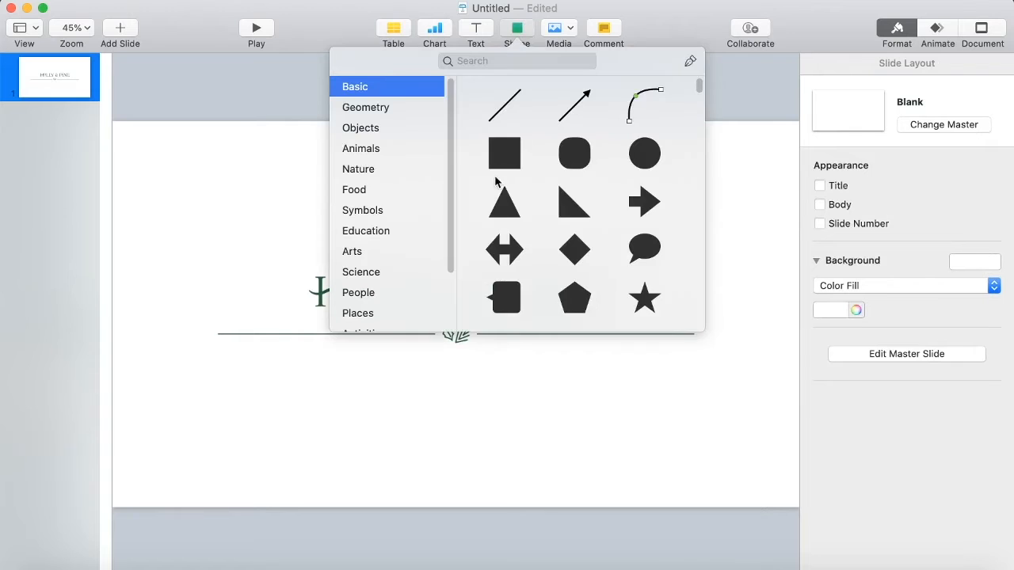
click(502, 152)
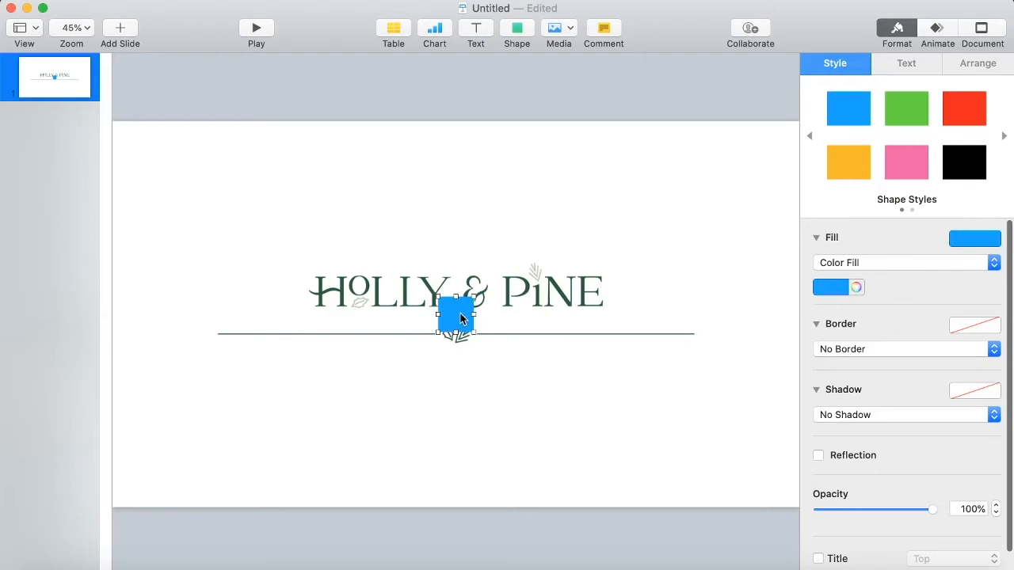
drag(461, 319, 181, 359)
Set the zoom to 25% and stretch the square to cover the lower half of the slide.
click(71, 28)
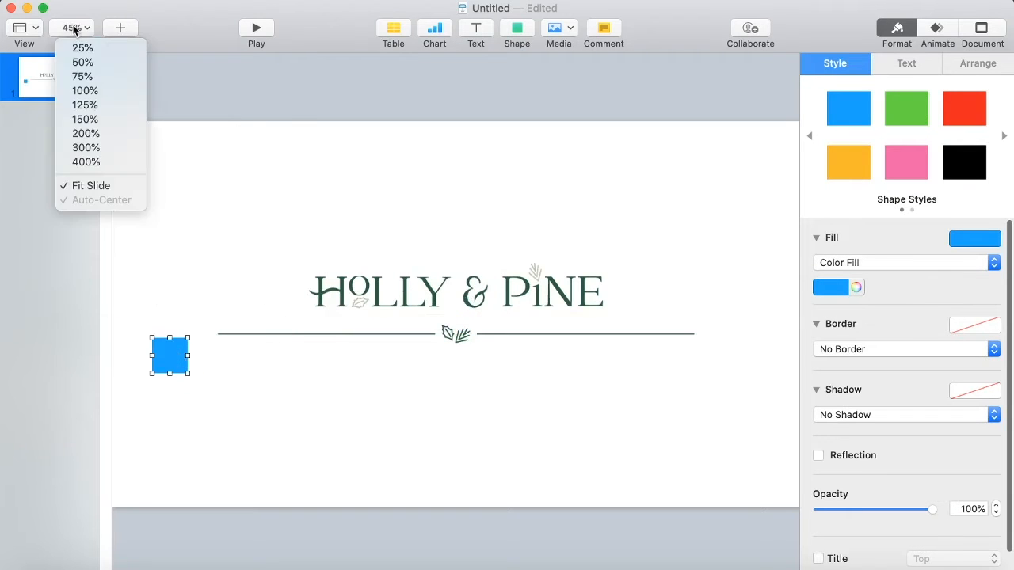
click(81, 46)
drag(298, 337, 643, 423)
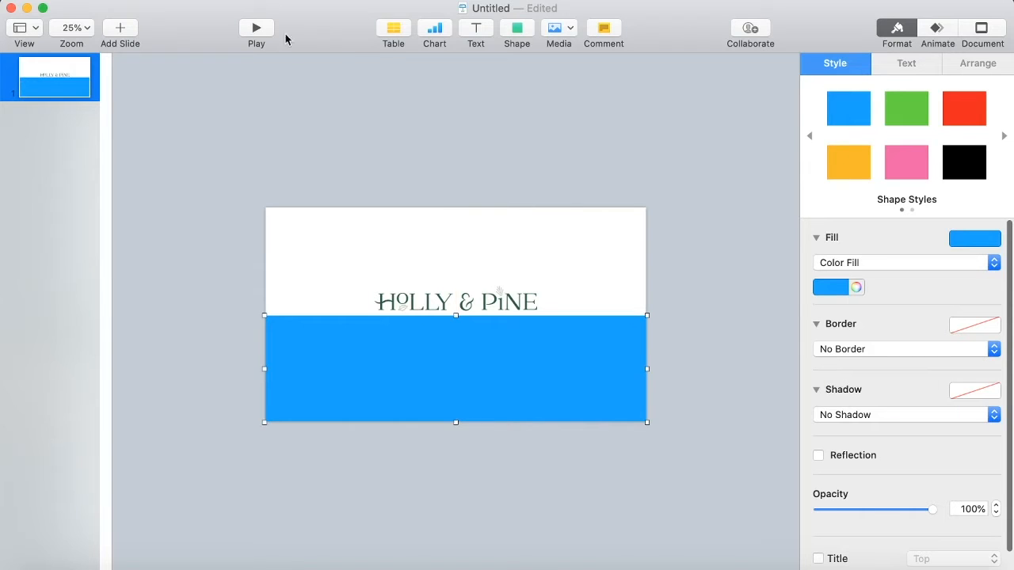
Send the square, and then the wordmark, to the back of the stacking order.
click(271, 7)
mouse_move(317, 8)
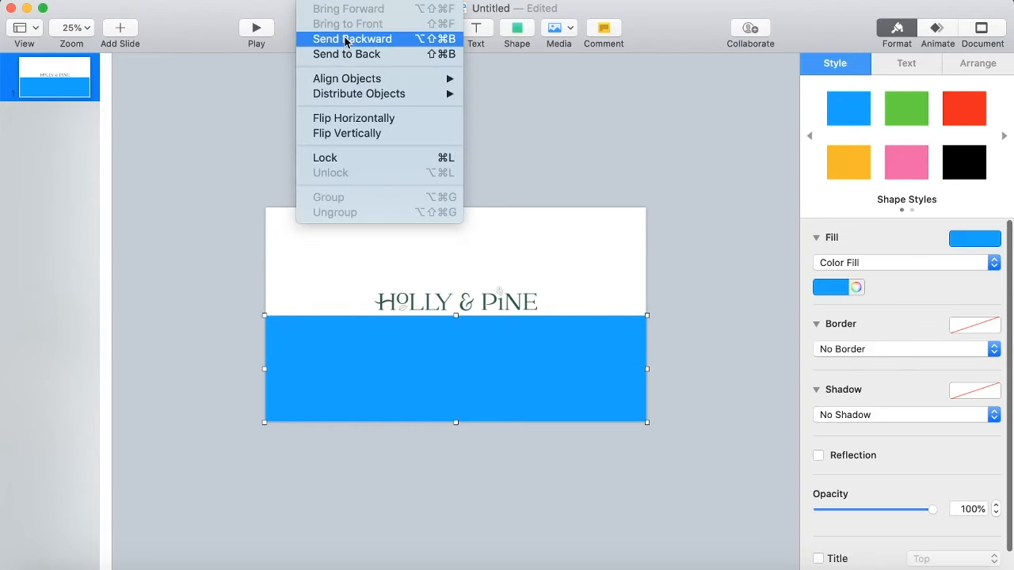
click(351, 54)
click(519, 302)
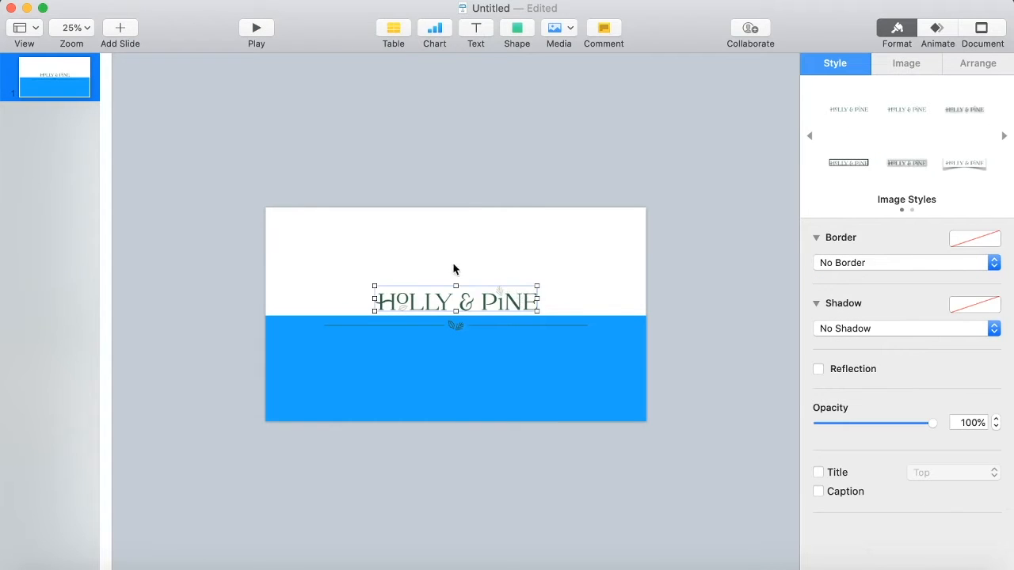
click(317, 1)
click(336, 55)
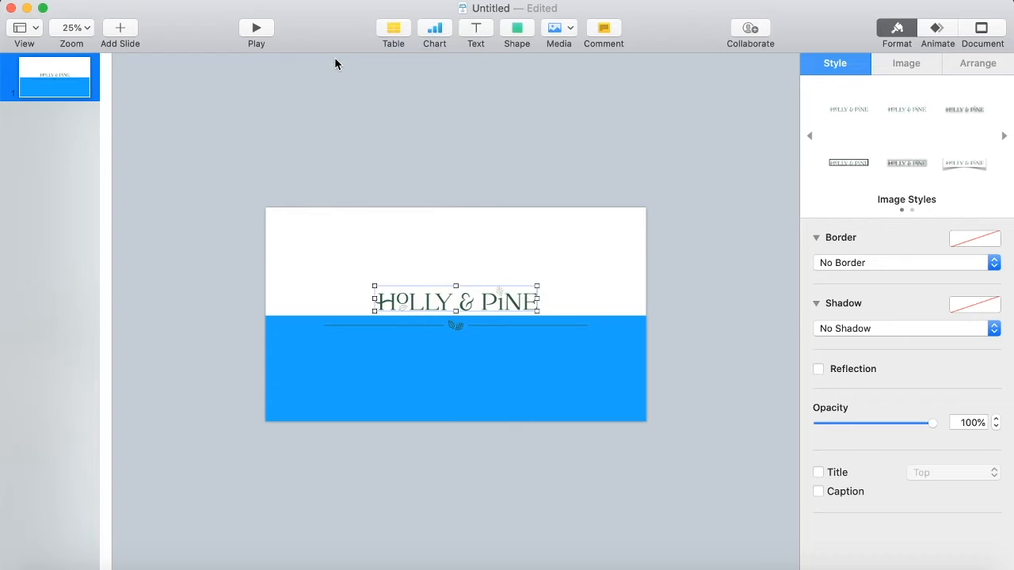
Change the square's fill colour to white and close the colour picker.
click(641, 358)
click(856, 288)
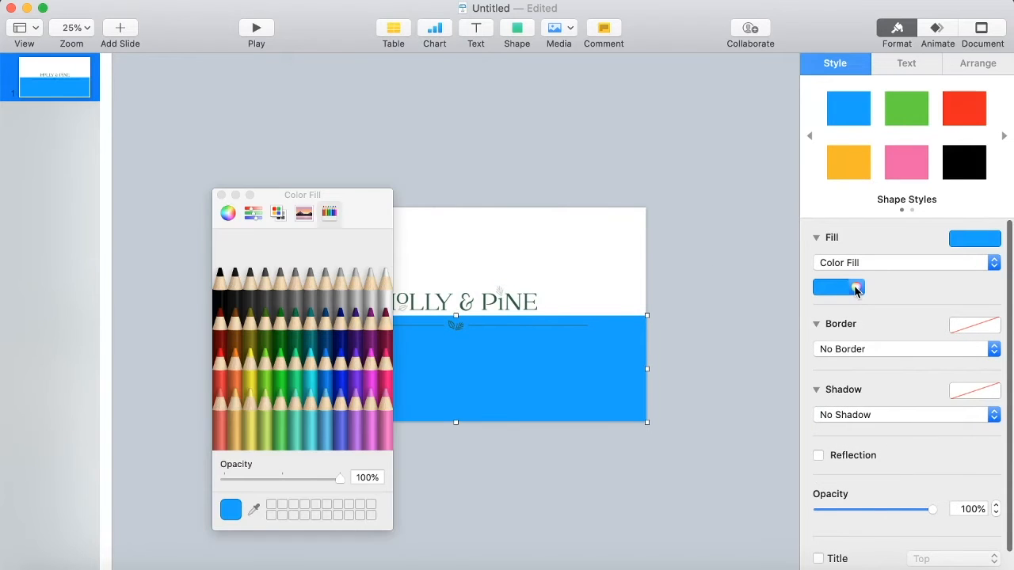
click(845, 287)
click(755, 381)
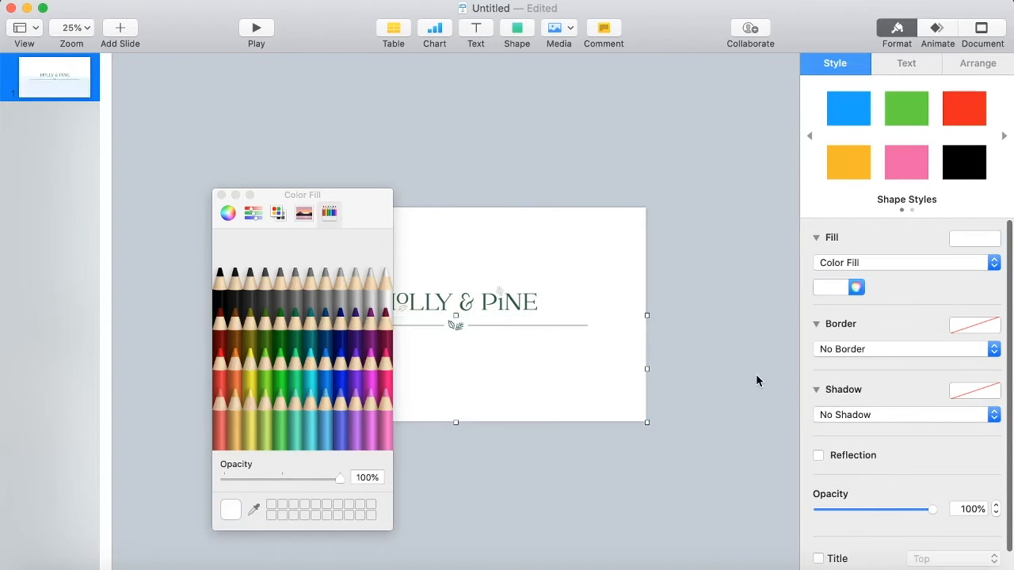
click(756, 381)
click(221, 194)
Add a Move In build-in to the right divider segment, moving Right to Left, and preview it.
click(523, 325)
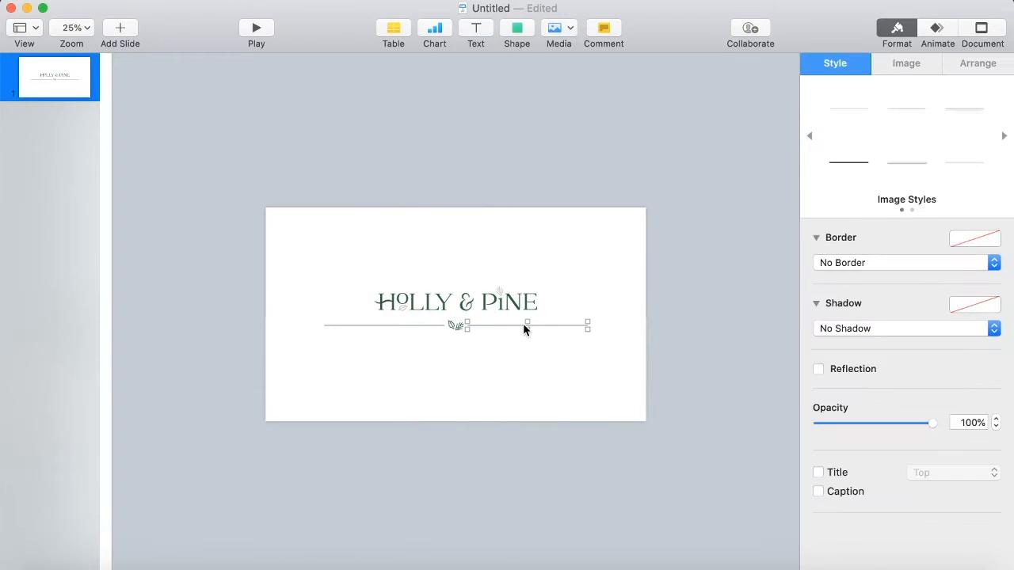
click(74, 28)
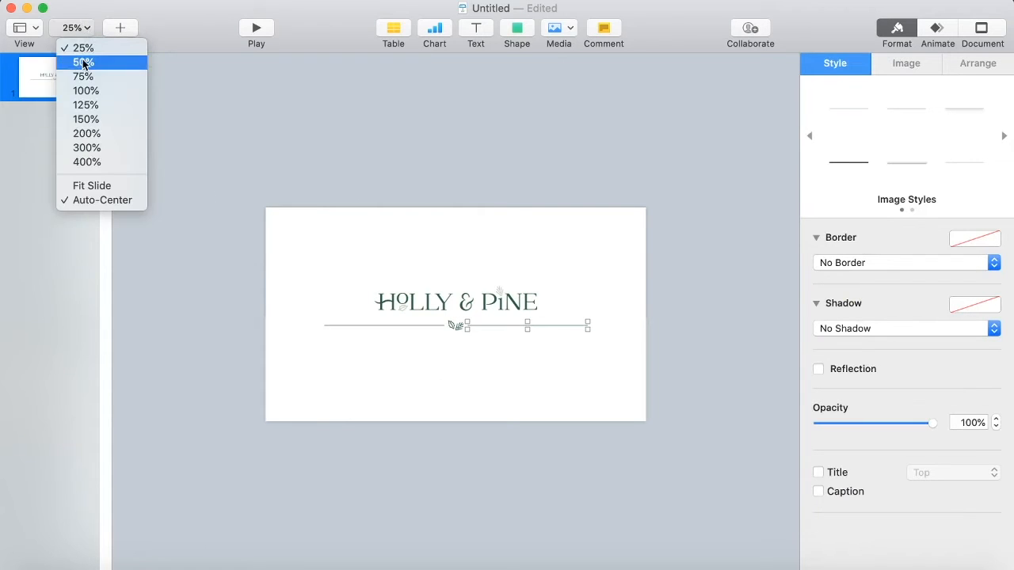
click(82, 62)
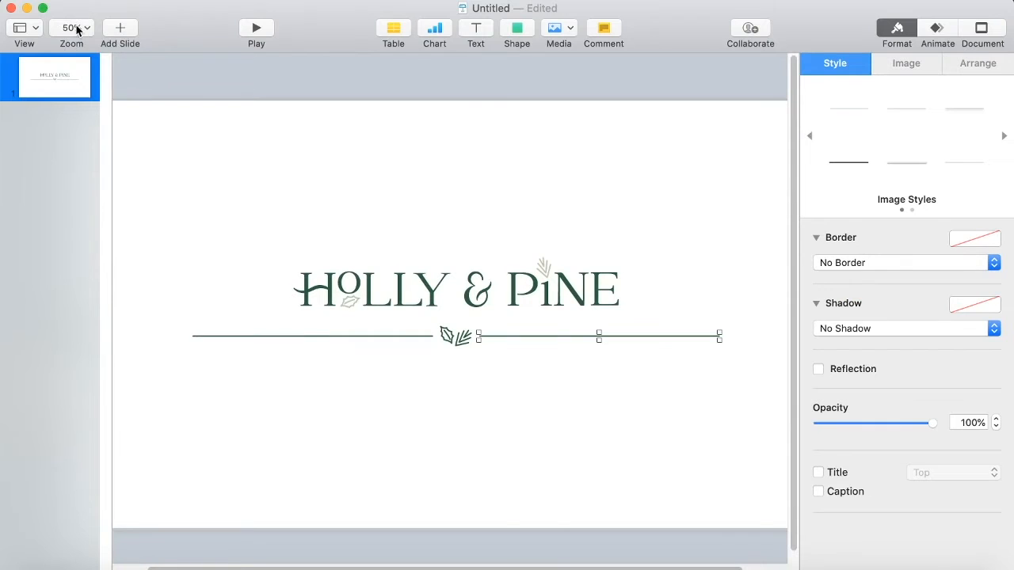
click(76, 29)
click(92, 184)
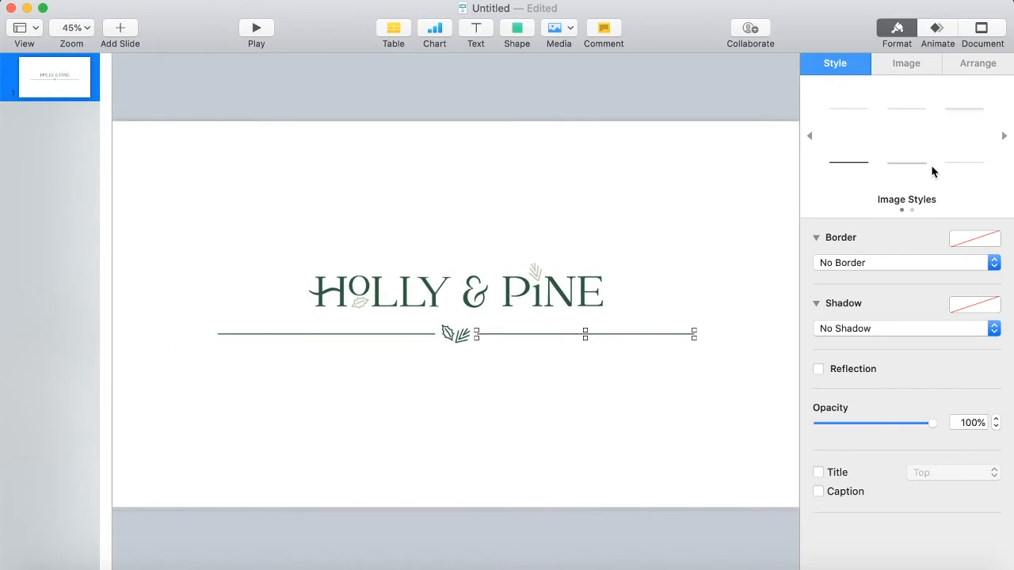
click(931, 30)
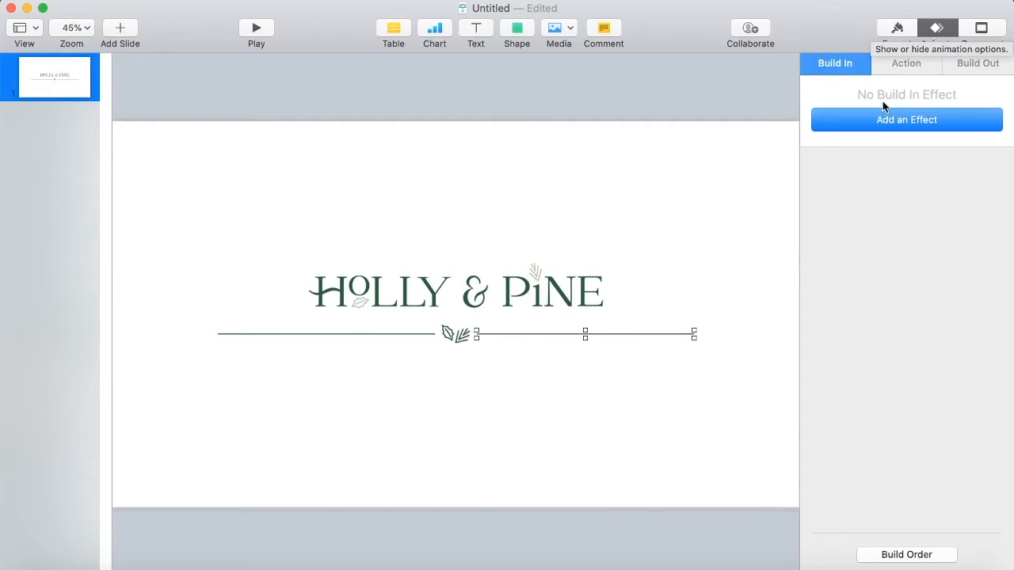
click(898, 120)
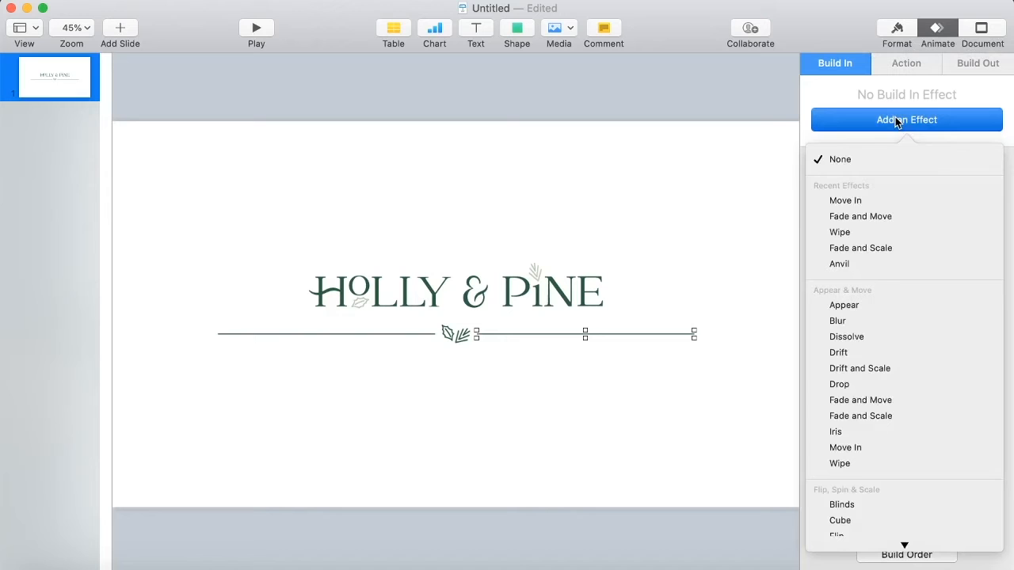
click(859, 447)
click(933, 214)
click(891, 232)
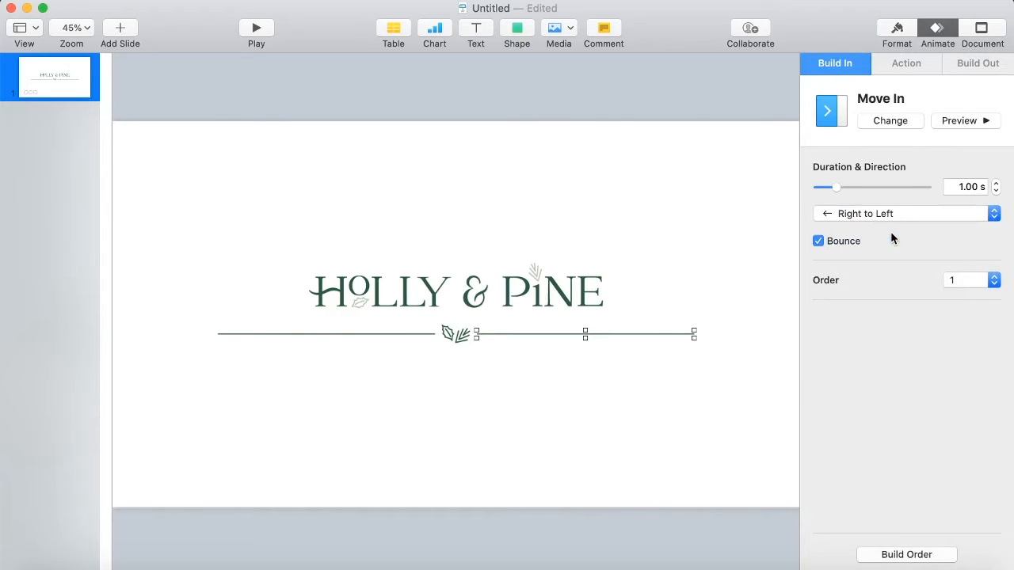
click(970, 121)
click(969, 120)
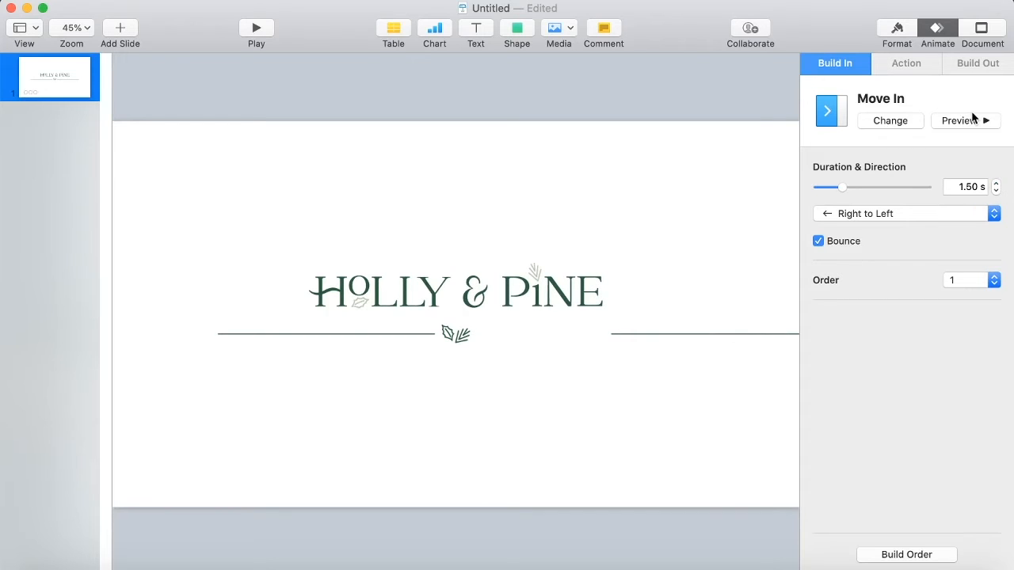
Add a Move In build-in to the left divider segment.
click(405, 332)
click(913, 123)
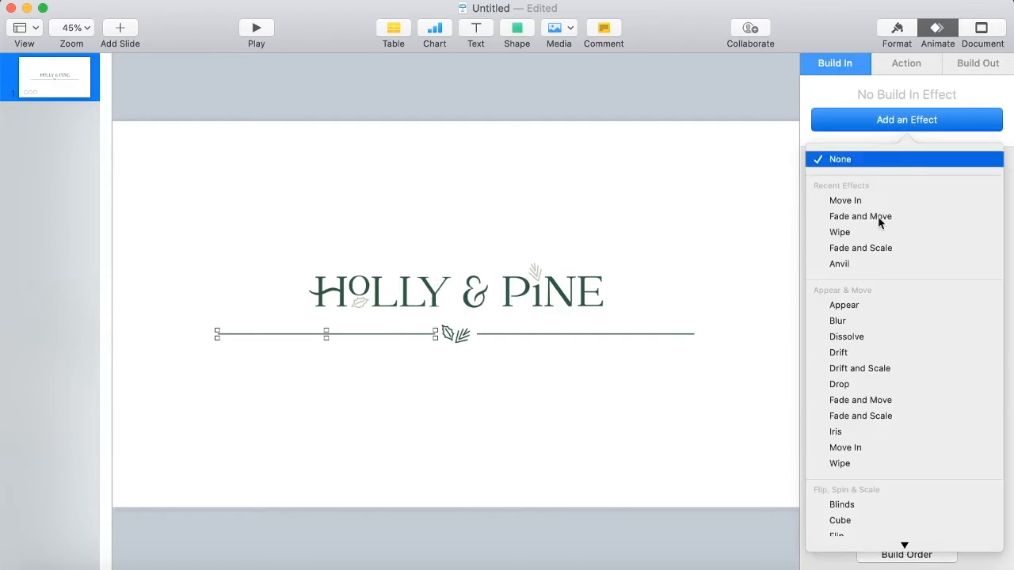
click(856, 447)
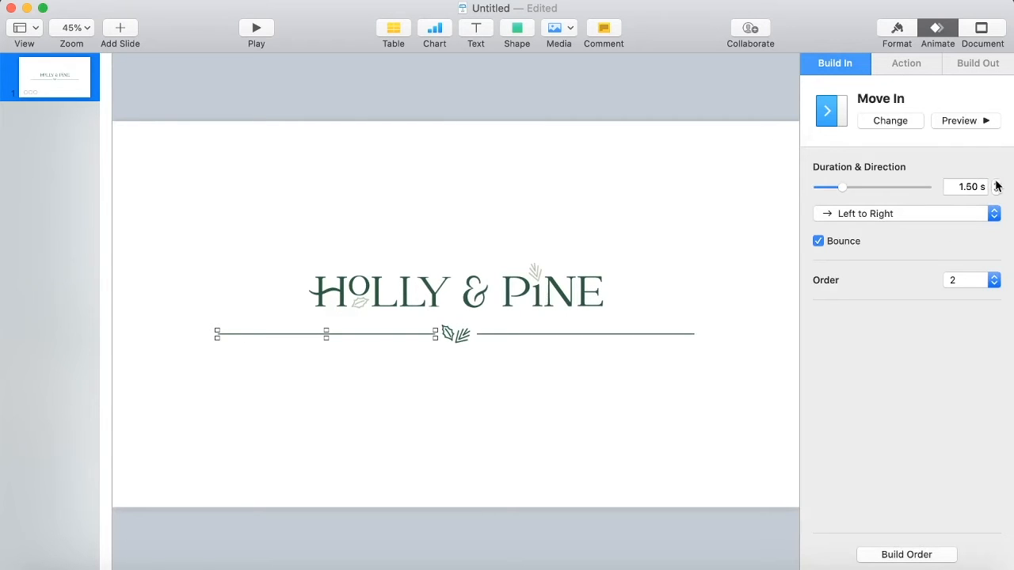
Add a Fade and Scale build-in to the leaf icon with scale 0% and duration 2.00 s, previewing it.
click(456, 341)
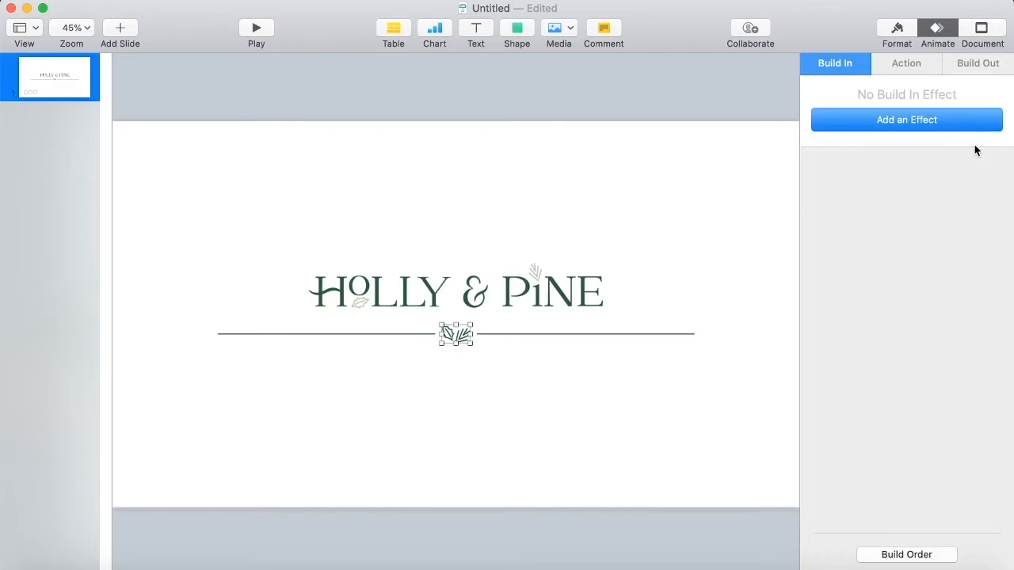
click(955, 122)
click(866, 415)
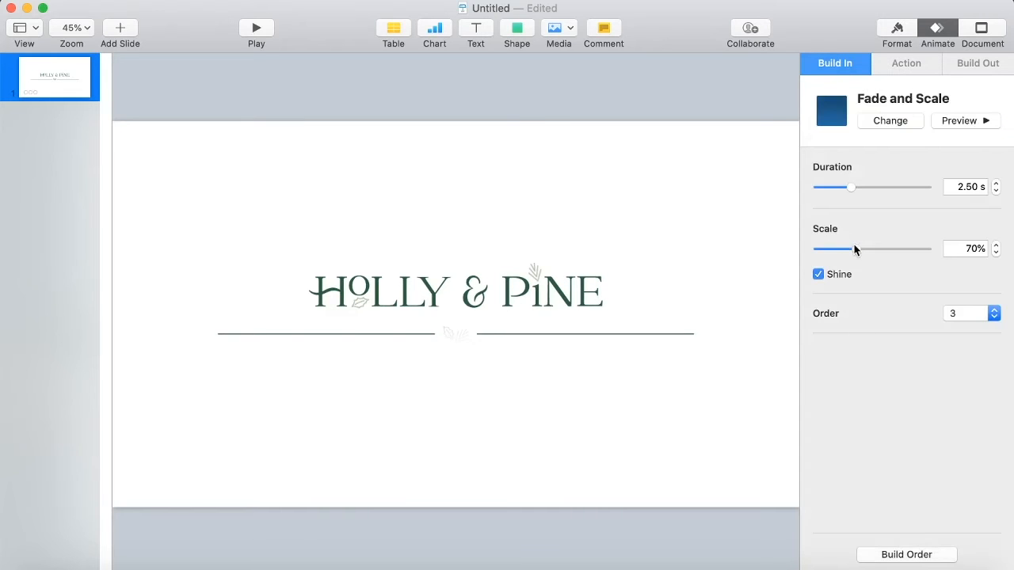
drag(855, 249, 798, 251)
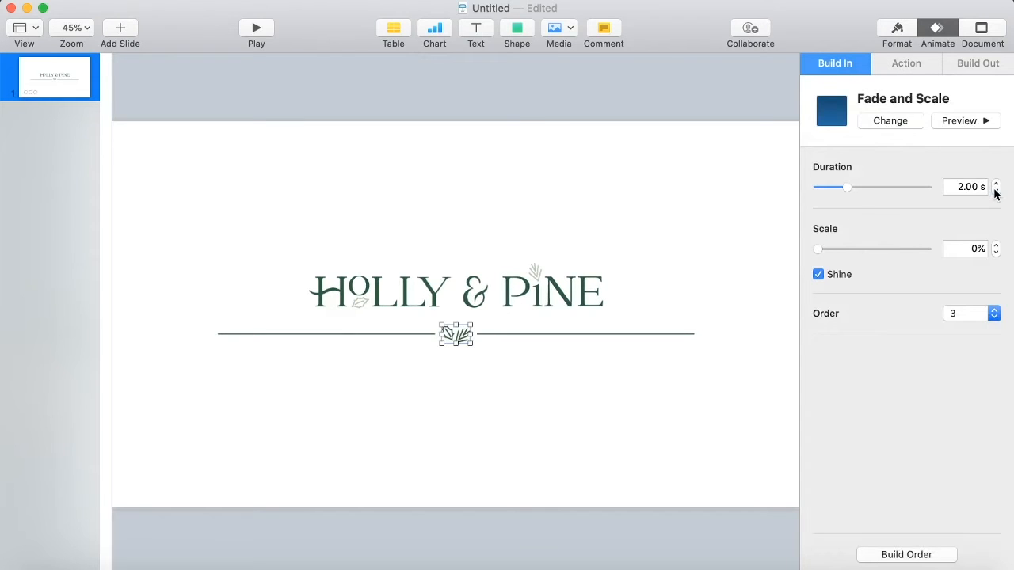
click(969, 117)
click(996, 192)
click(960, 121)
Apply a Fade and Move build-in to the wordmark, moving Bottom to Top.
click(579, 301)
click(909, 121)
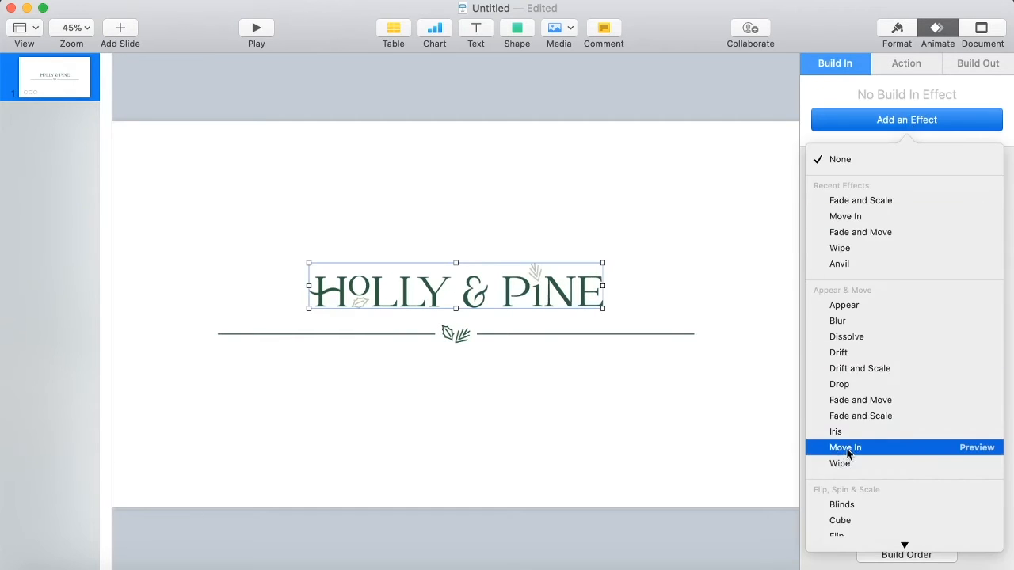
click(857, 415)
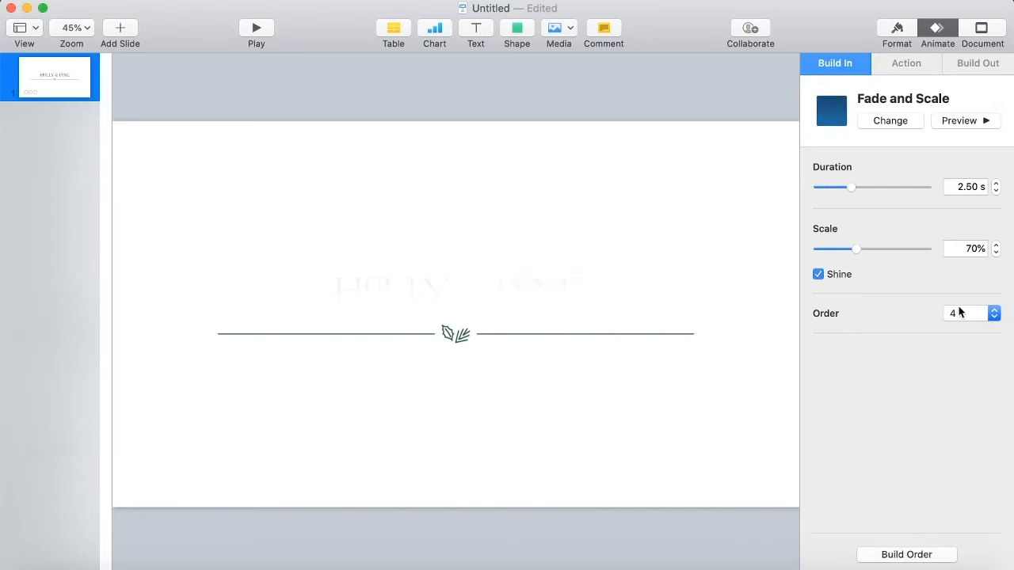
click(897, 125)
click(841, 391)
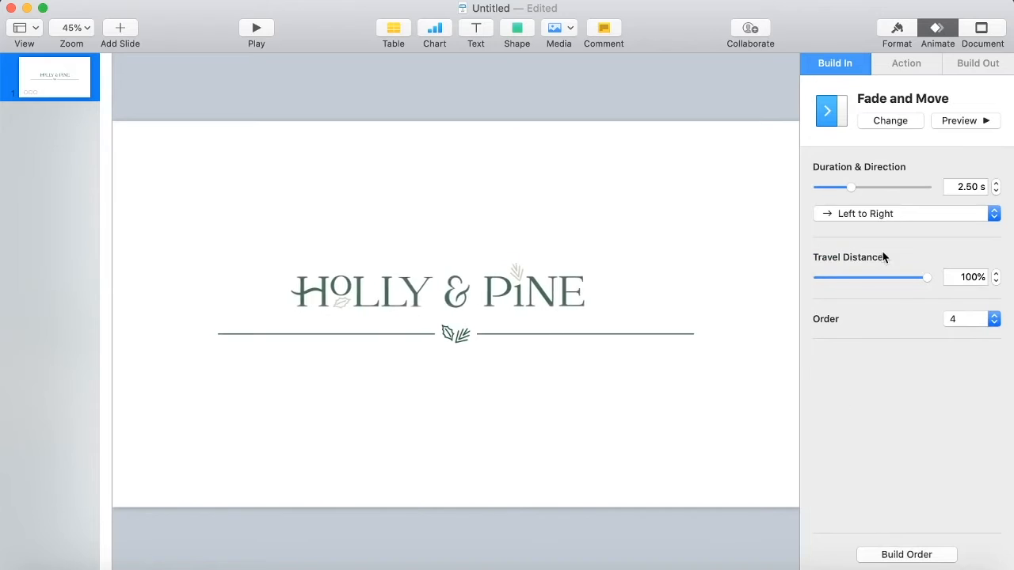
click(831, 214)
click(892, 270)
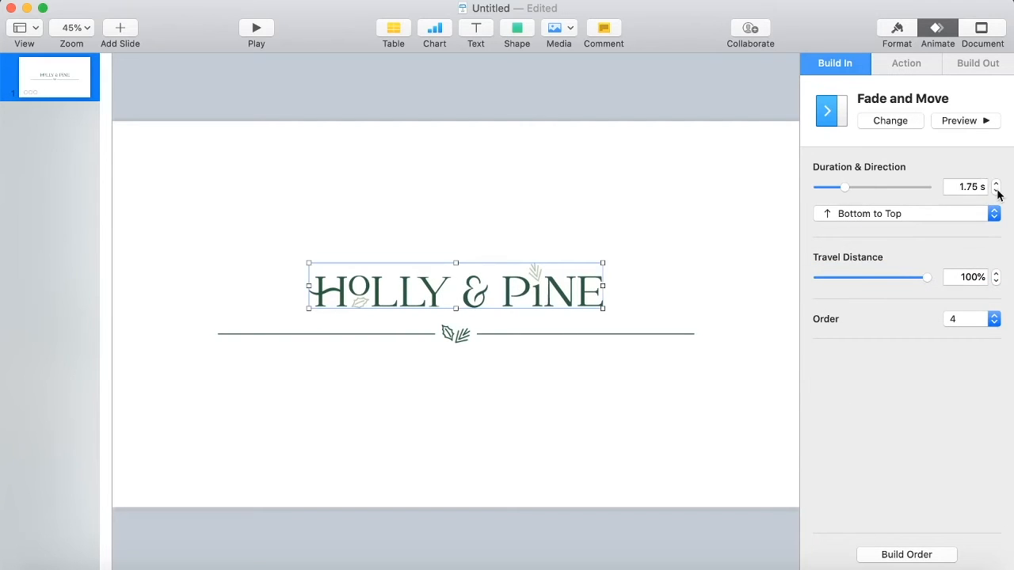
Shorten the wordmark build's duration to 1.50 s and preview it.
click(979, 123)
click(996, 191)
click(980, 121)
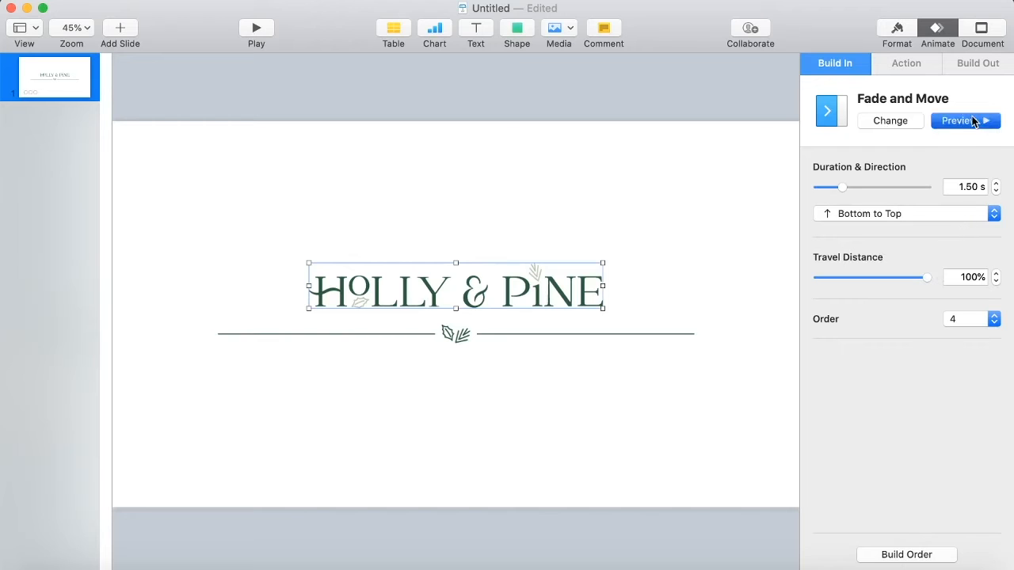
In the build order, set build 1 to start After Transition and build 2 to start With Build 1.
click(919, 548)
click(696, 204)
click(638, 448)
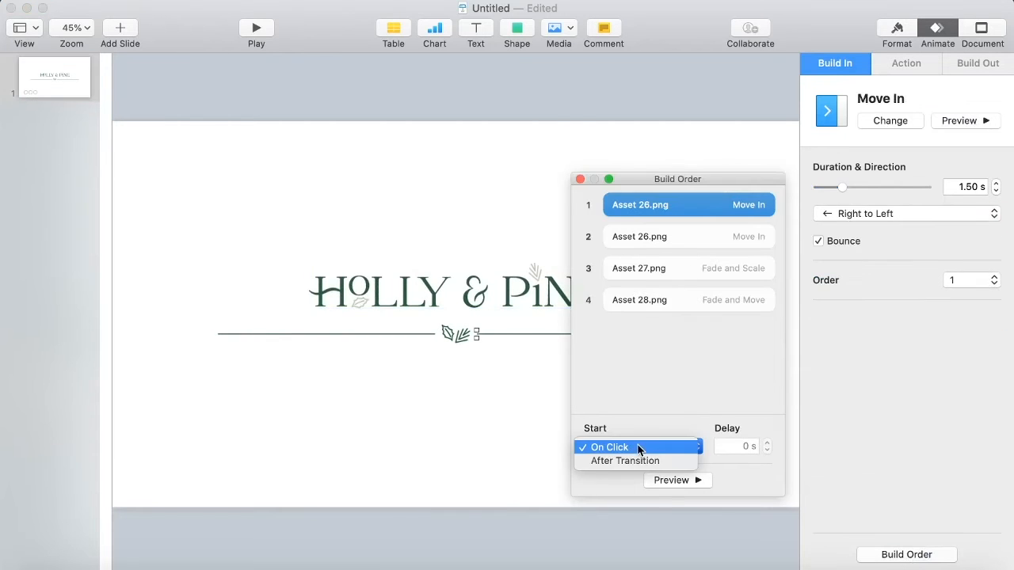
click(640, 460)
click(670, 238)
click(659, 448)
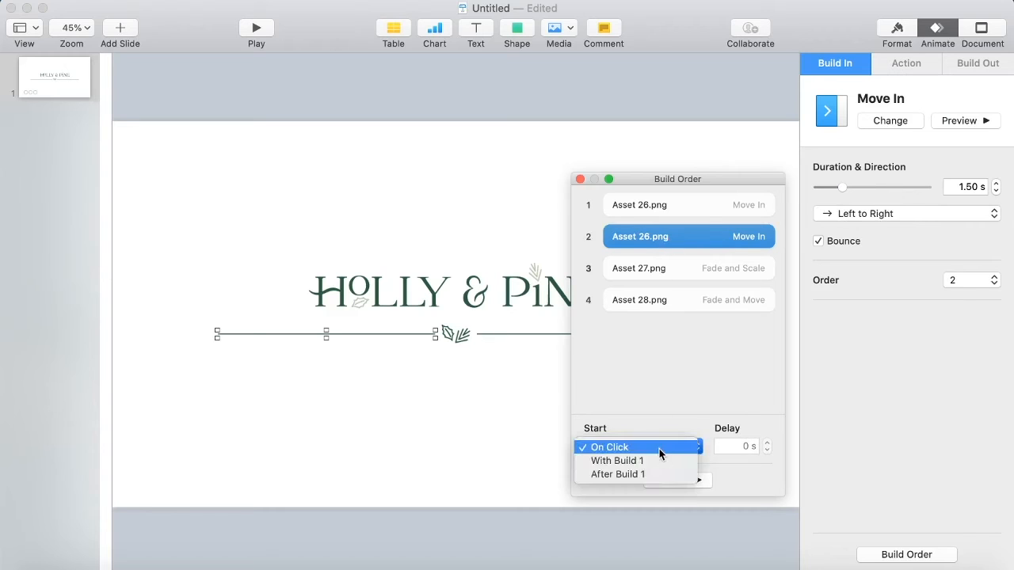
click(656, 459)
Set the leaf icon build to start With Build 1 with a 0.50 s delay, previewing the sequence.
click(672, 259)
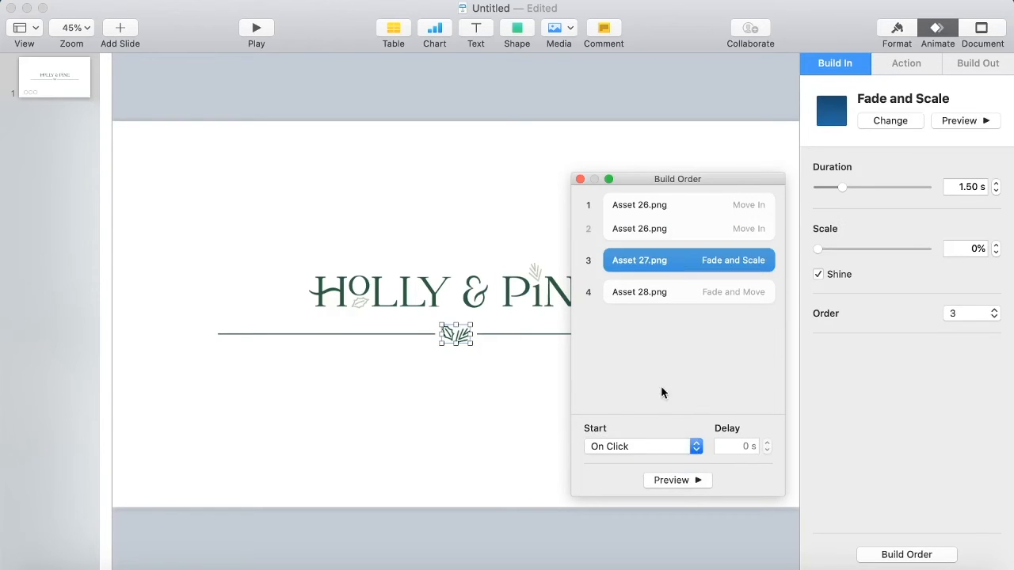
click(658, 448)
click(655, 461)
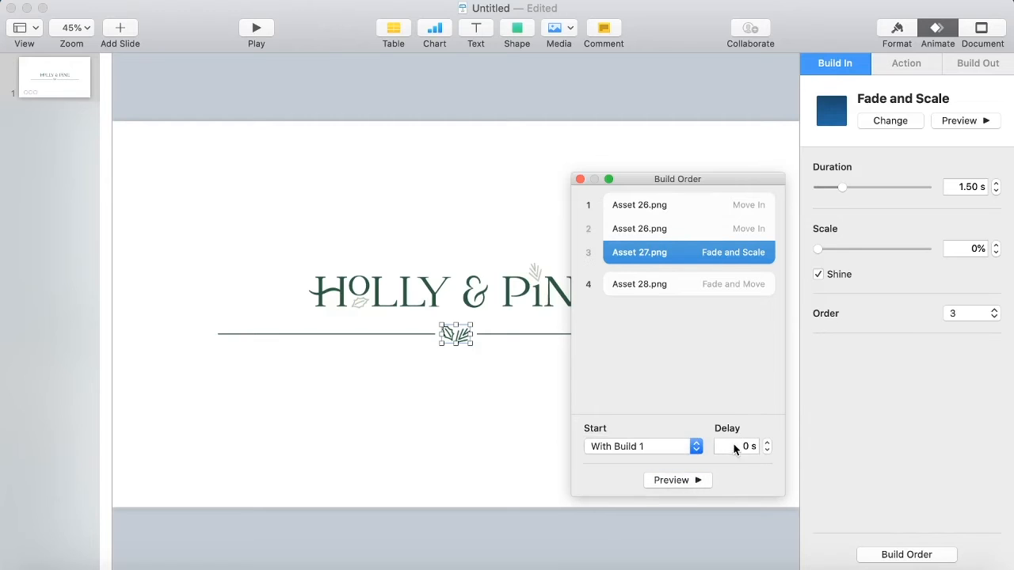
click(690, 481)
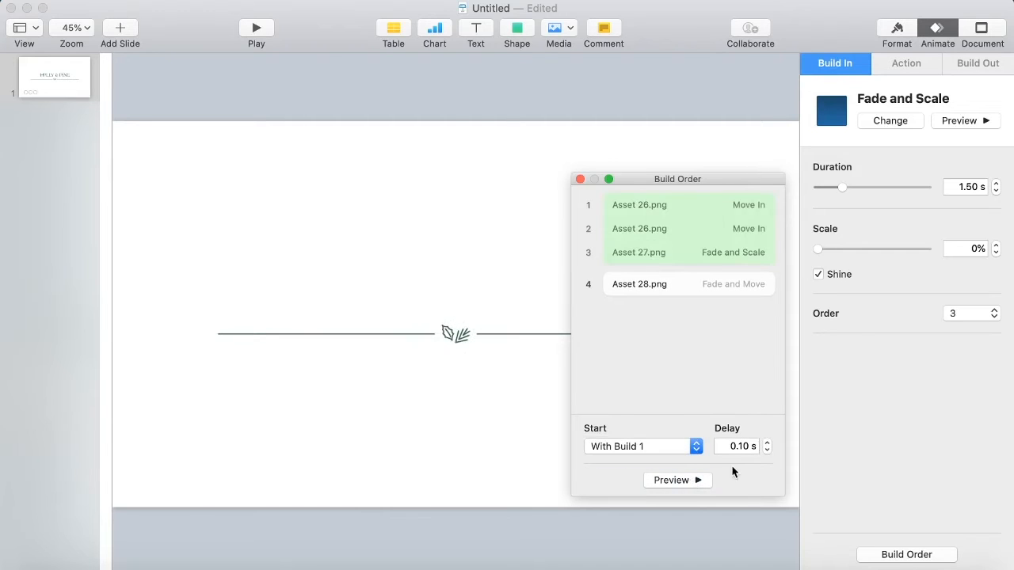
click(767, 443)
click(686, 481)
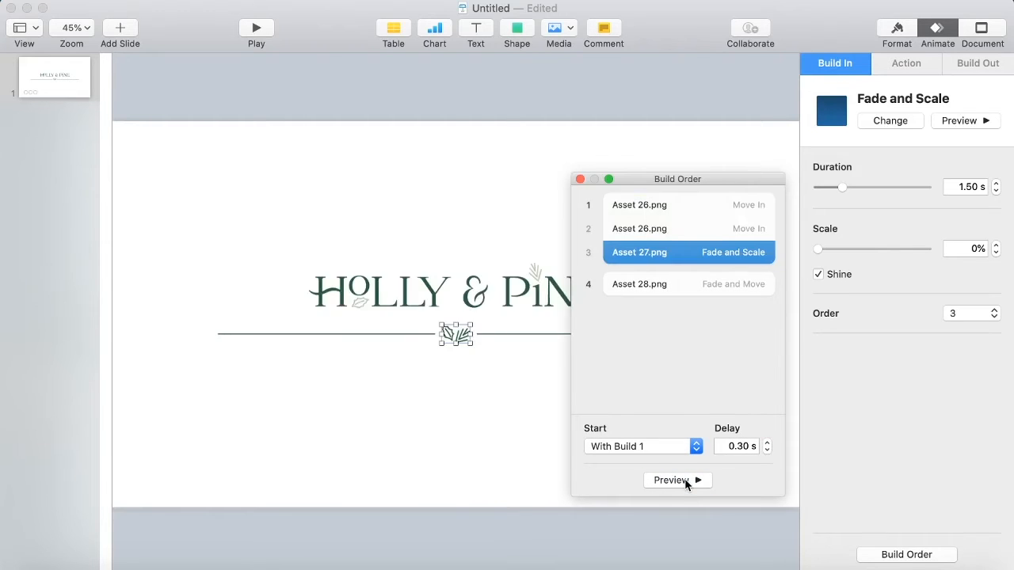
click(697, 480)
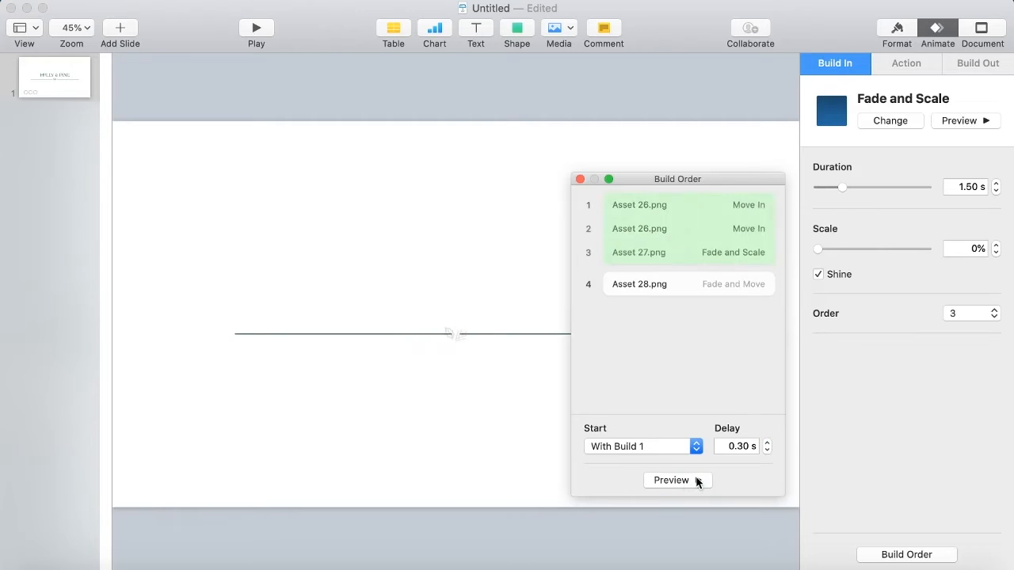
click(693, 479)
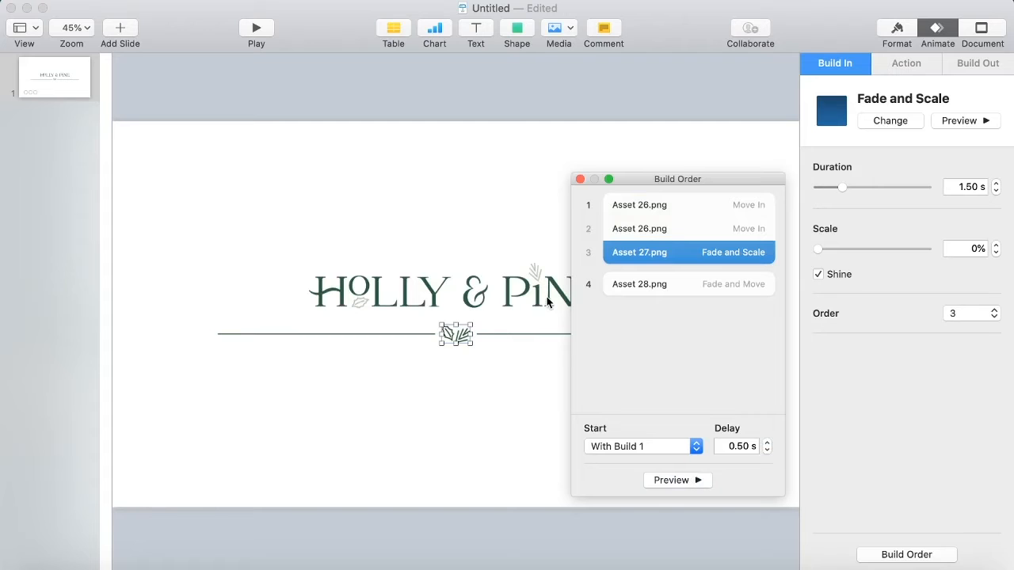
Set the wordmark build to start With Build 1.
click(657, 286)
click(658, 446)
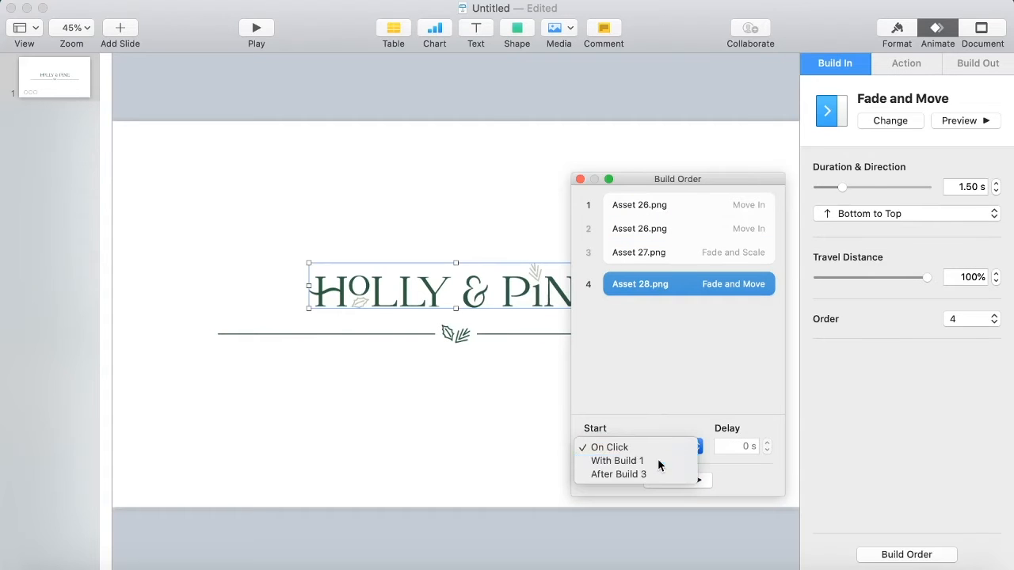
click(658, 460)
Tune the wordmark build to a 0.40 s delay and 1.75 s duration, previewing the sequence.
click(767, 443)
click(767, 443)
click(766, 443)
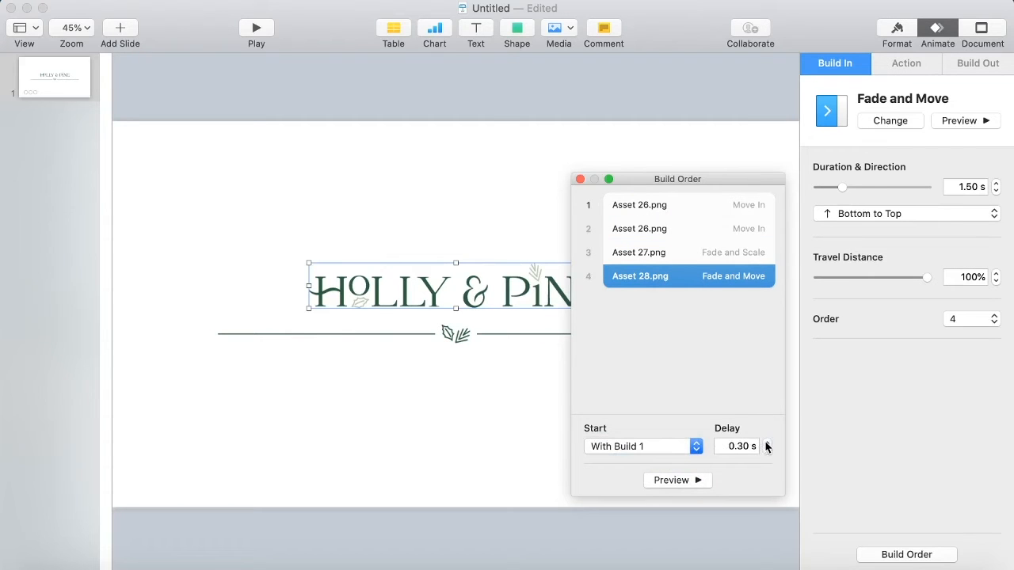
click(767, 443)
click(766, 443)
click(692, 480)
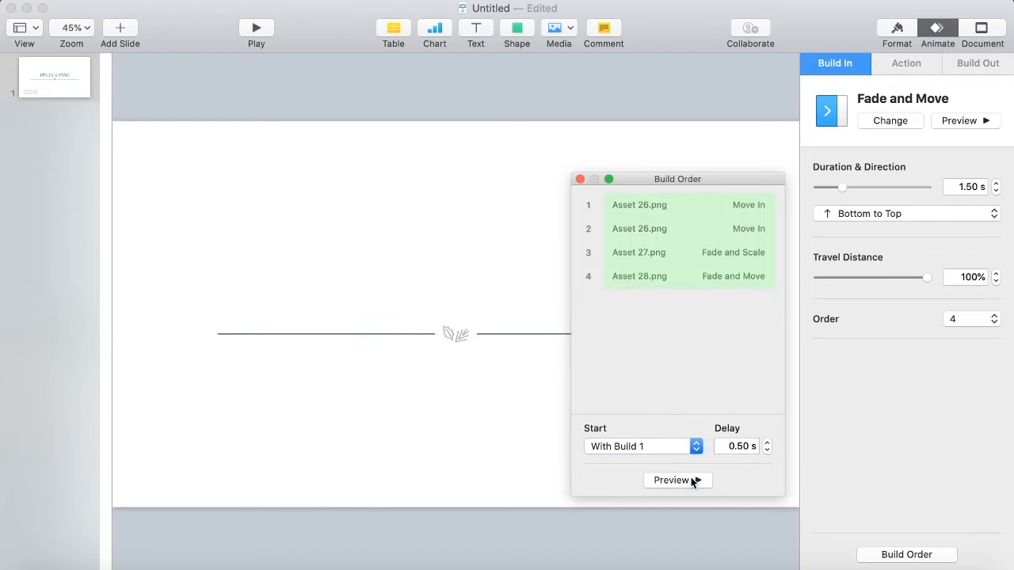
click(767, 443)
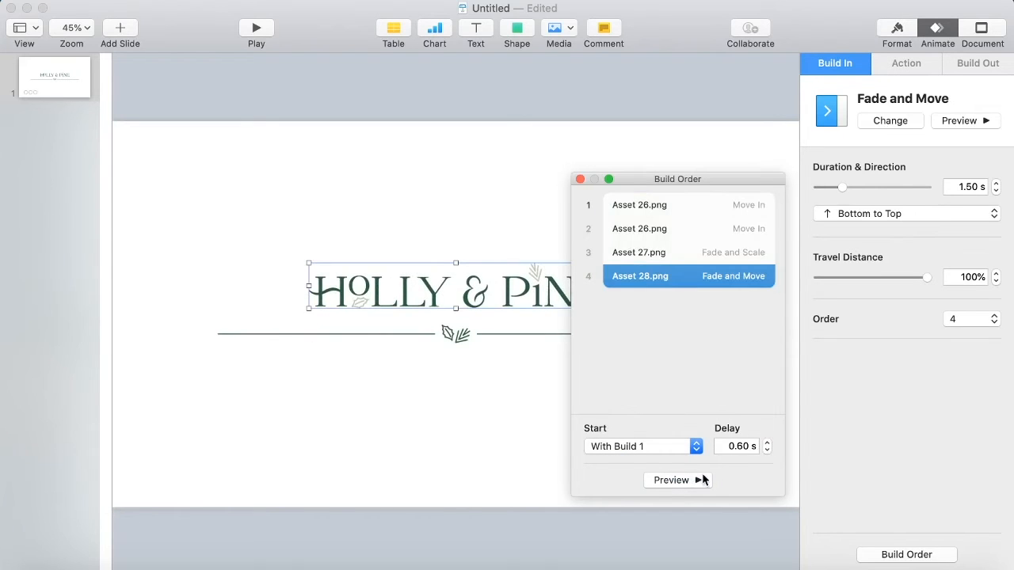
click(695, 480)
click(996, 183)
click(675, 480)
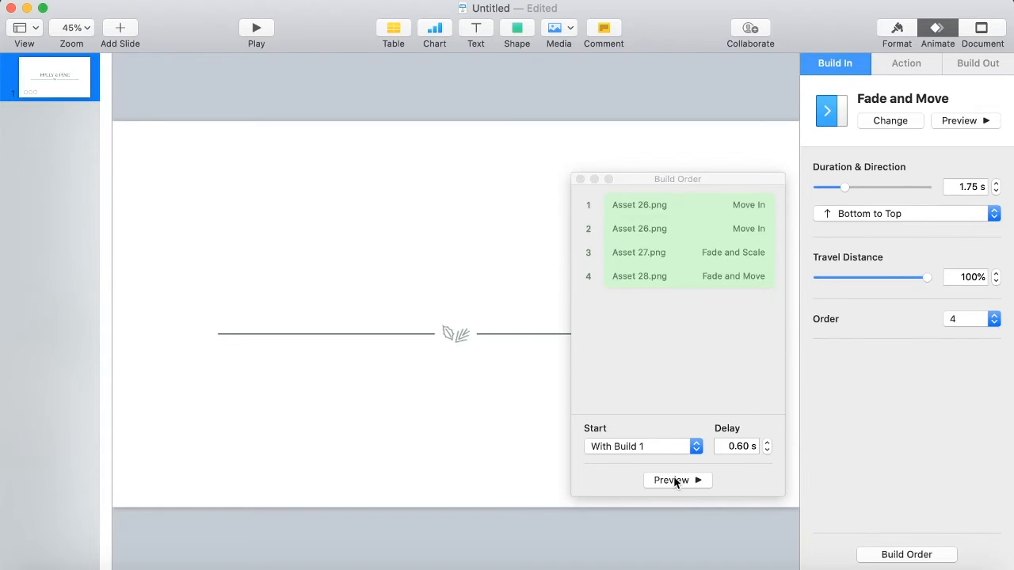
click(996, 191)
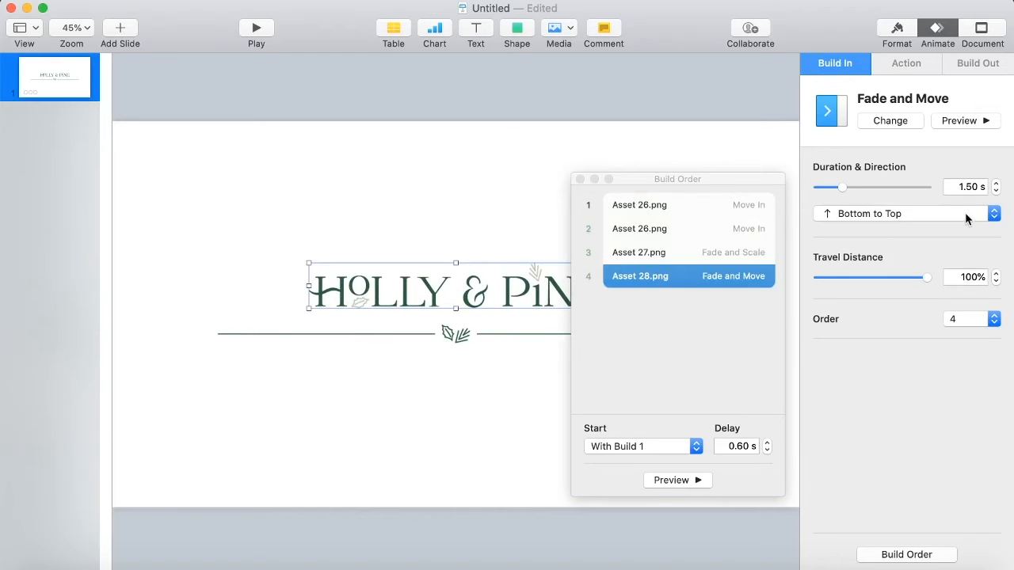
click(995, 183)
click(766, 451)
click(697, 481)
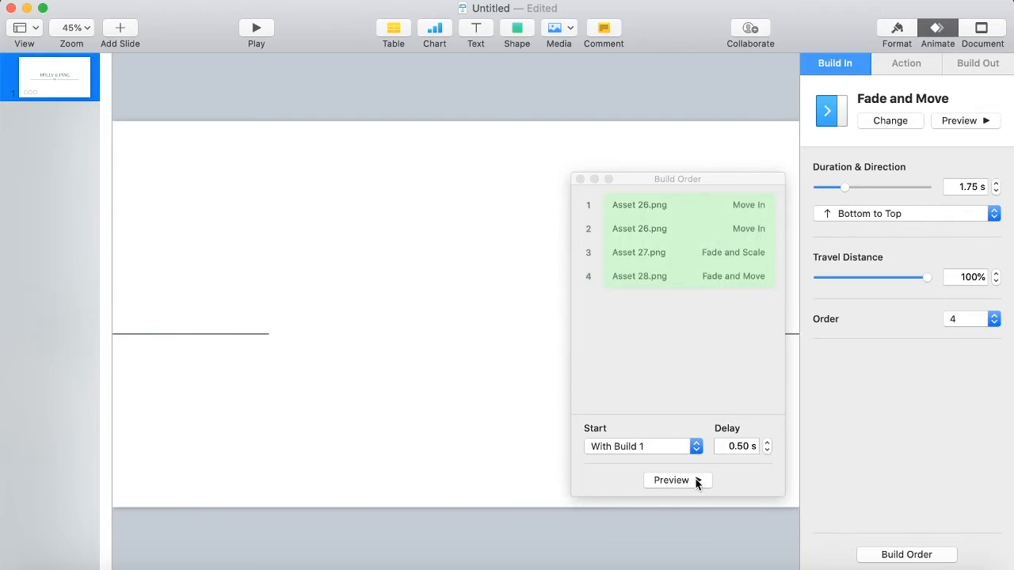
click(767, 451)
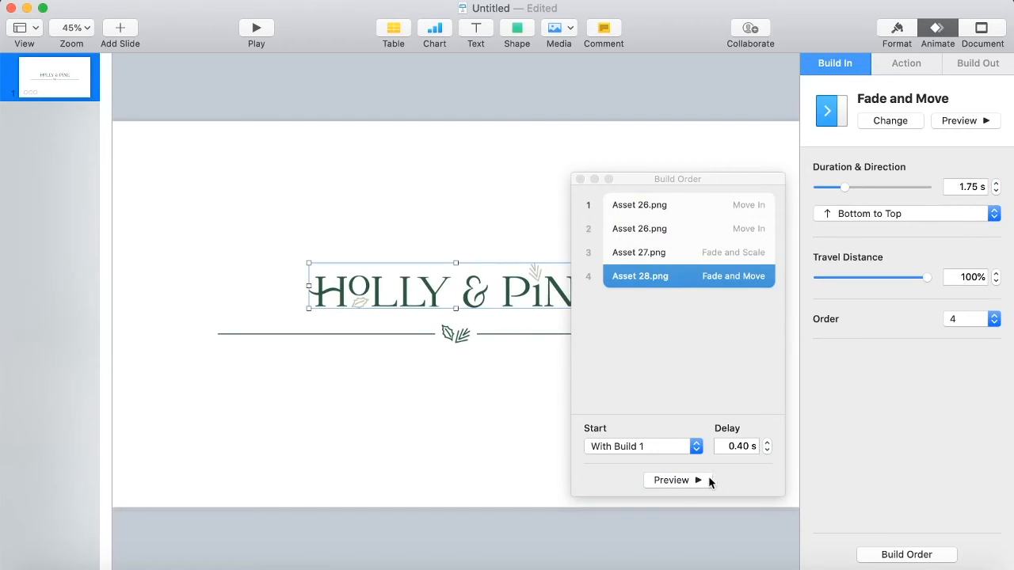
Set the wordmark build to a 2.00 s duration with a 0 s delay, previewing the sequence.
click(701, 481)
click(695, 479)
click(694, 479)
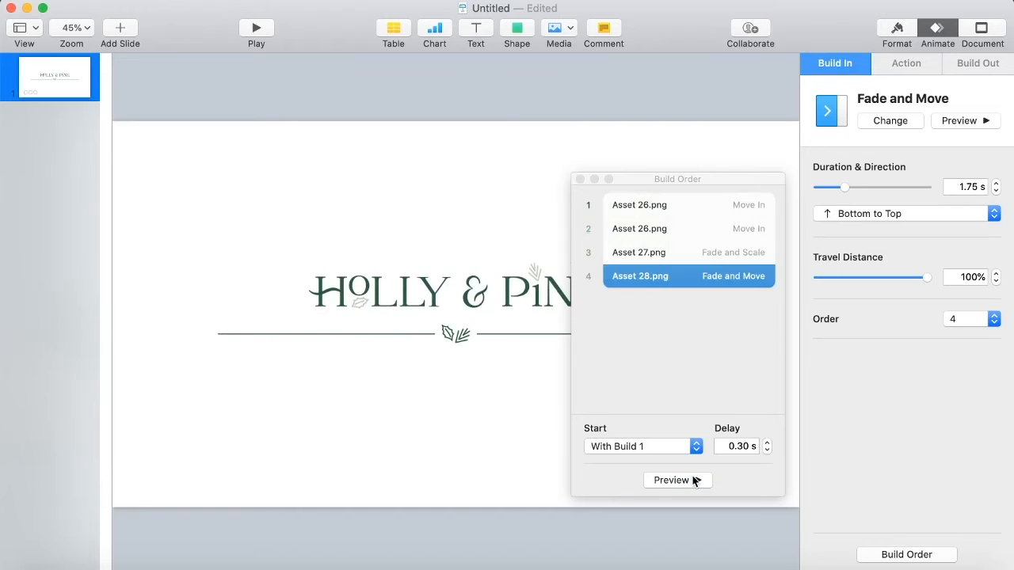
click(767, 451)
click(700, 482)
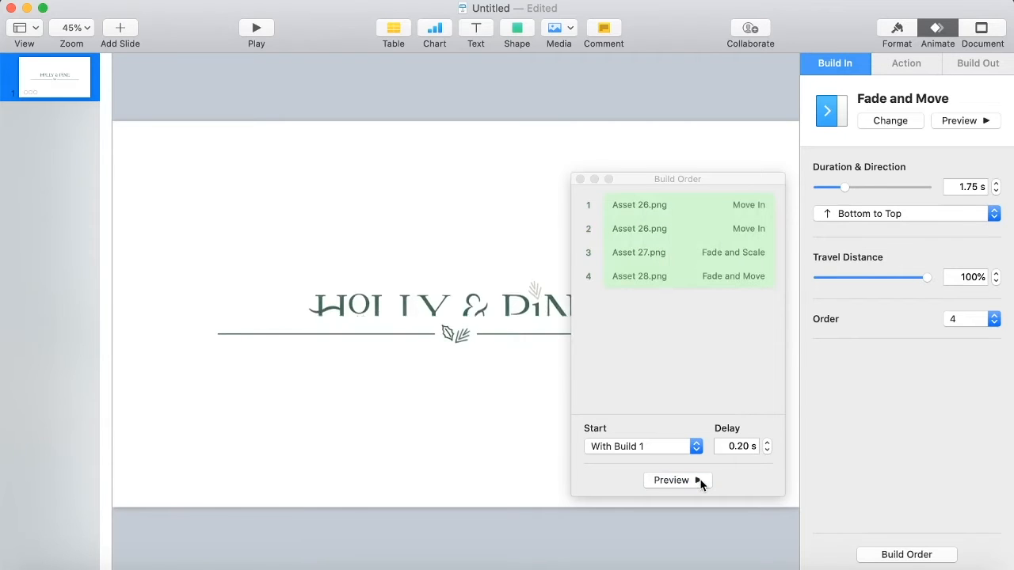
click(996, 184)
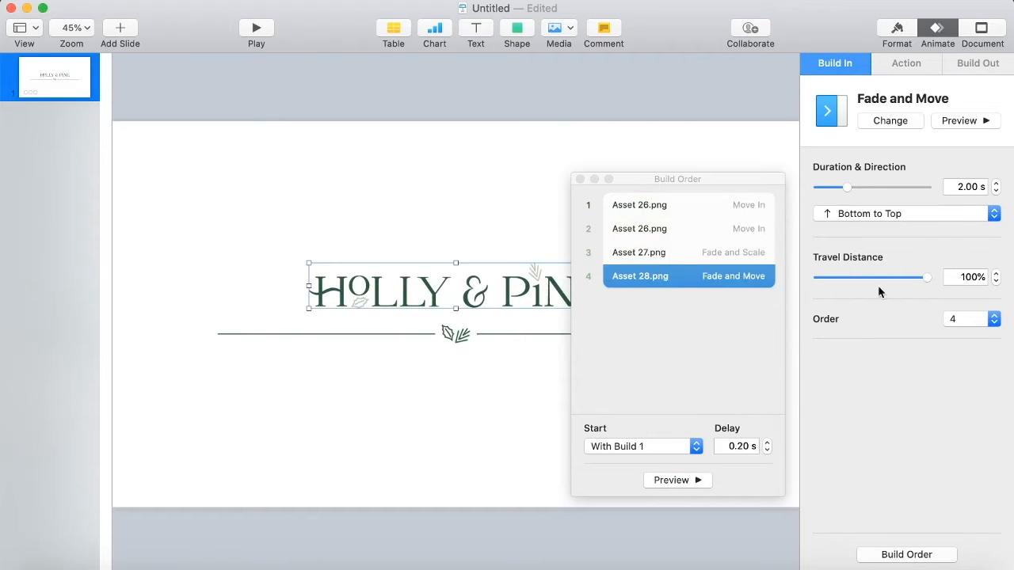
click(677, 482)
click(766, 450)
click(703, 481)
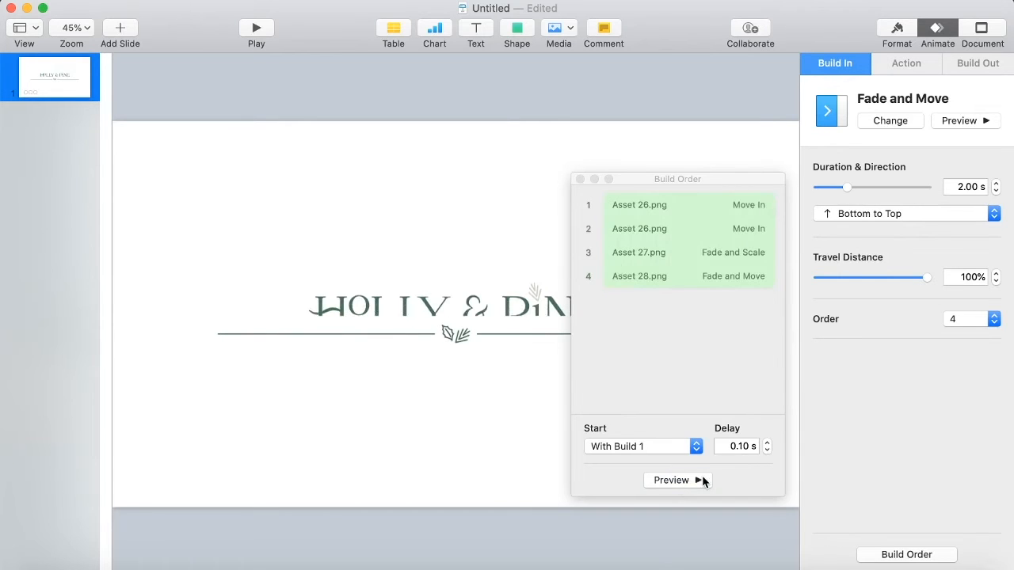
click(767, 451)
click(700, 481)
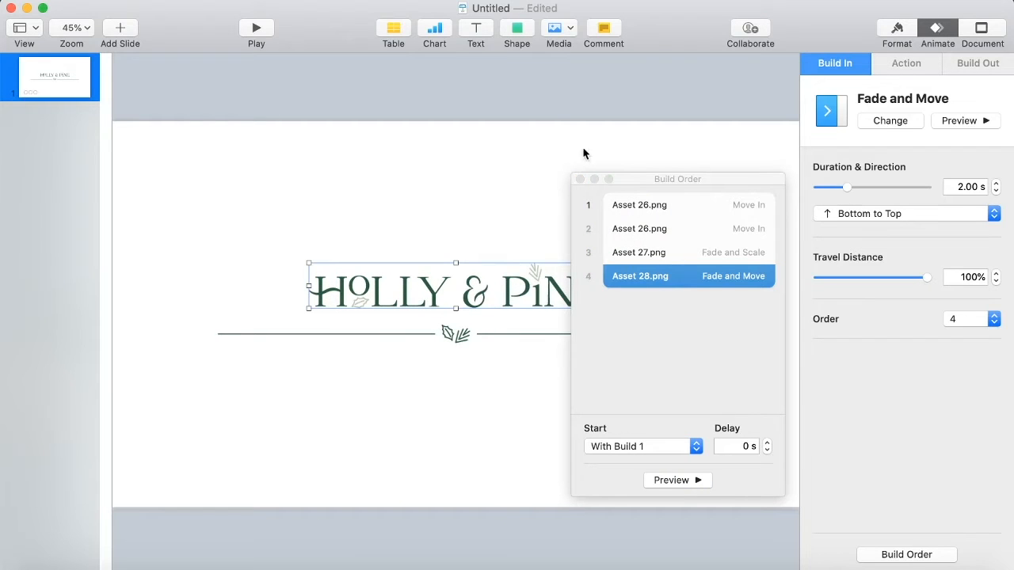
Preview the wordmark build on its own from the inspector.
click(580, 180)
click(950, 122)
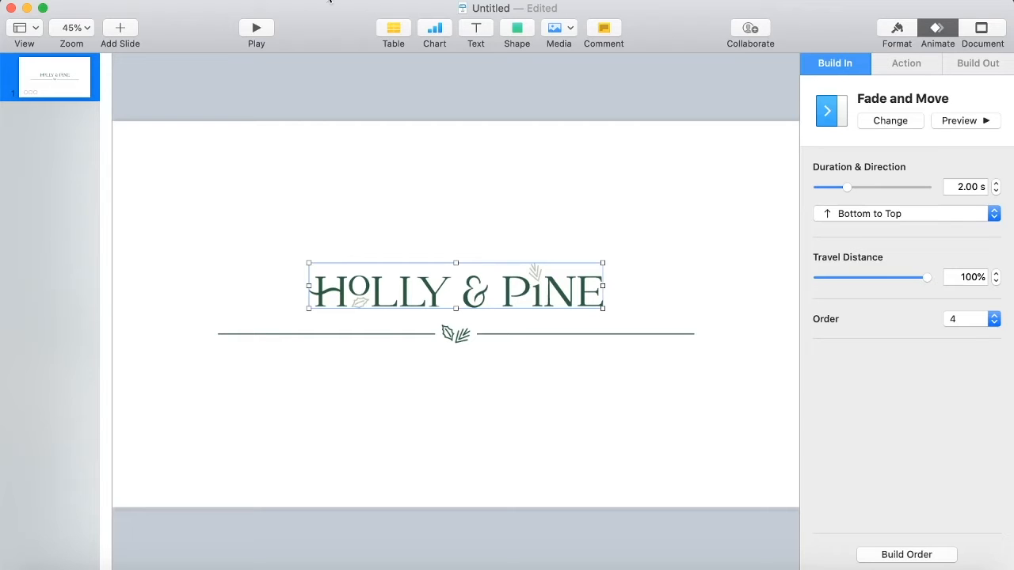
click(103, 0)
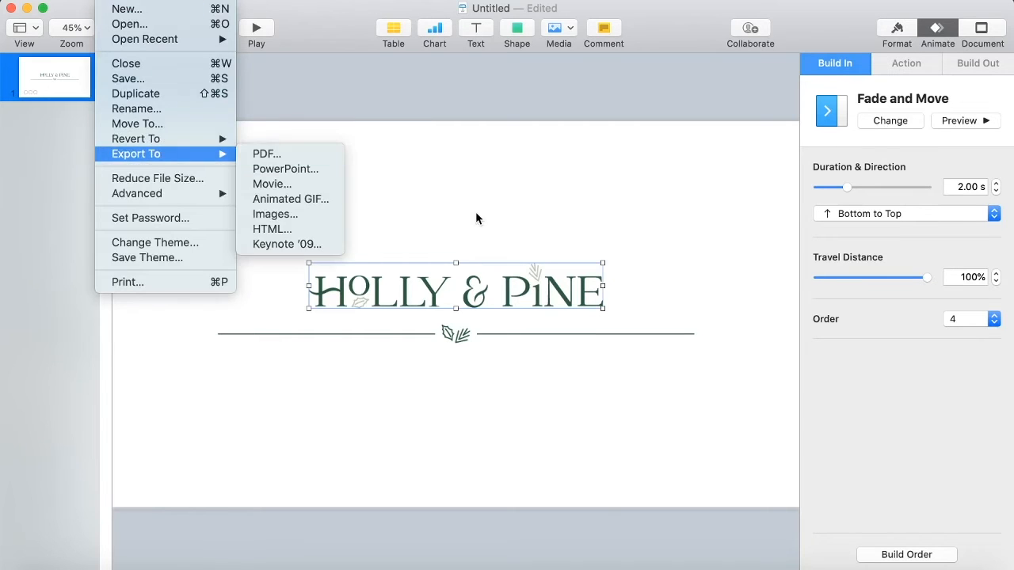
click(576, 251)
click(967, 123)
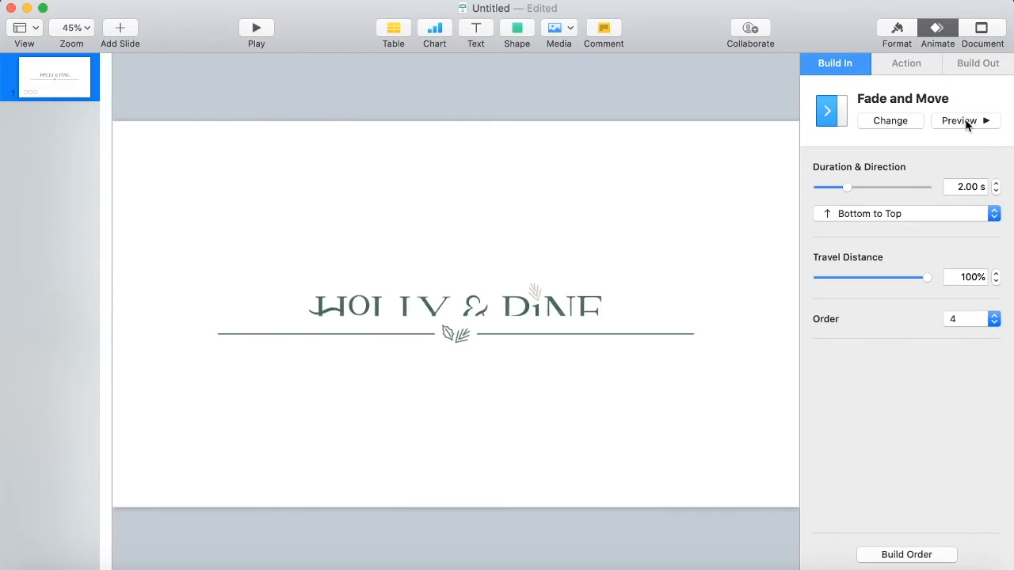
Change the wordmark's build-in effect to Move In.
click(976, 212)
click(903, 122)
click(903, 123)
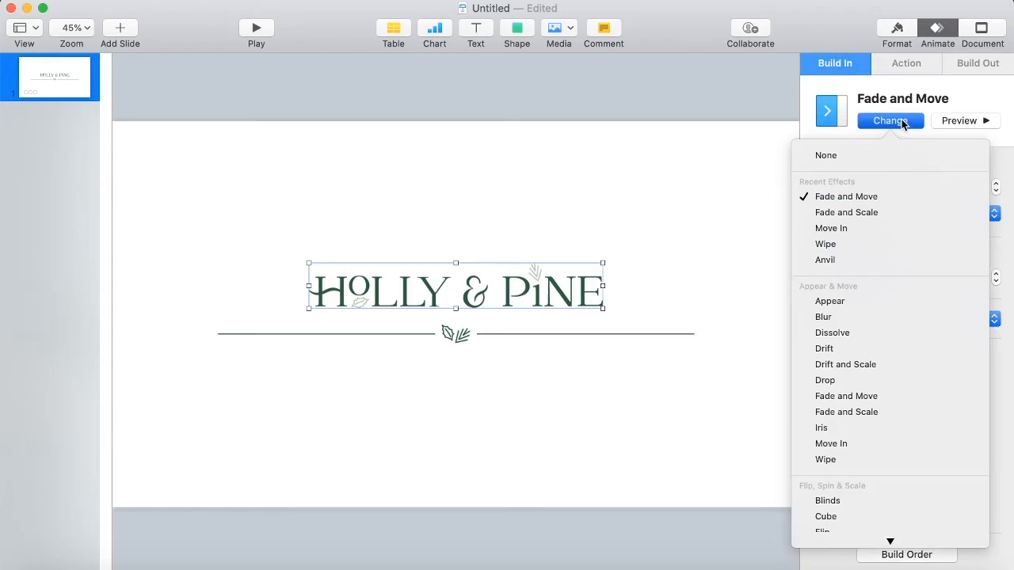
click(842, 445)
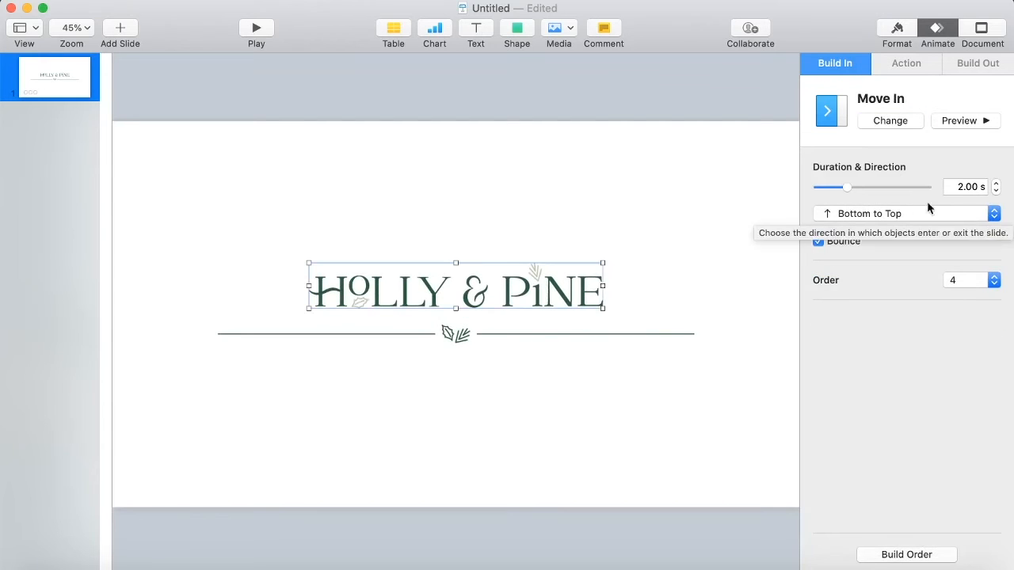
Set the Move In duration to 3.00 s, previewing the effect.
click(995, 184)
click(996, 184)
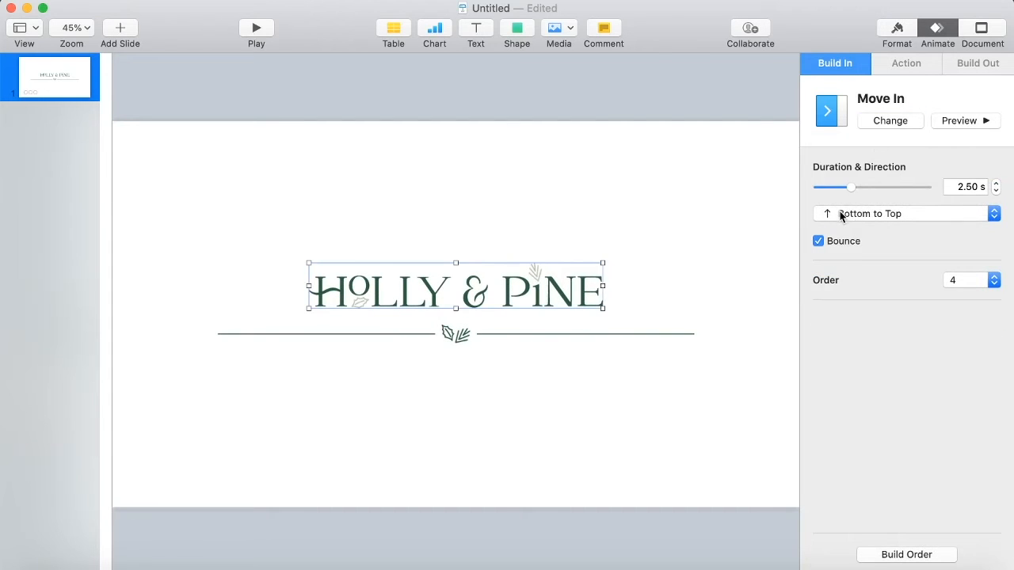
click(954, 120)
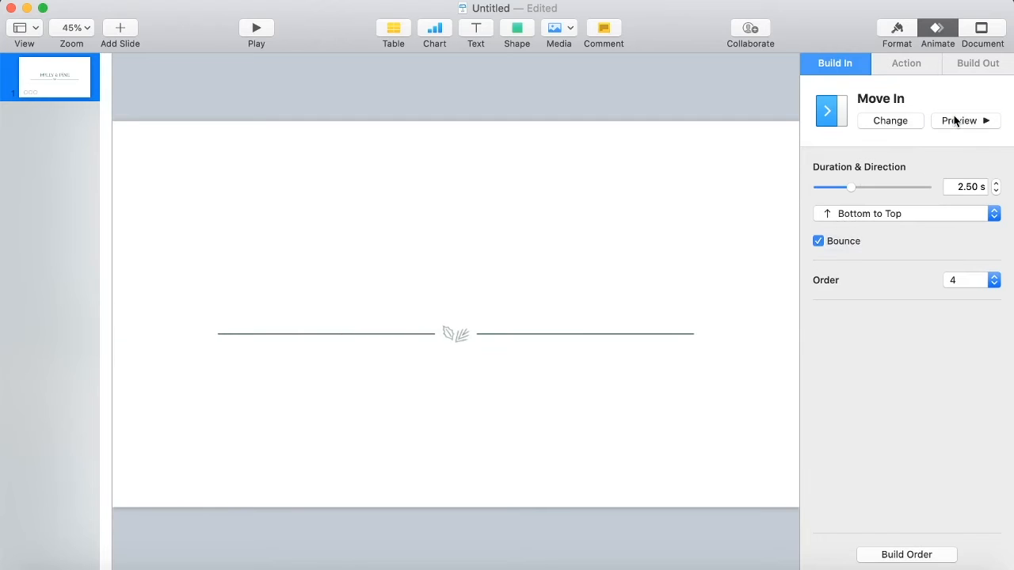
click(995, 183)
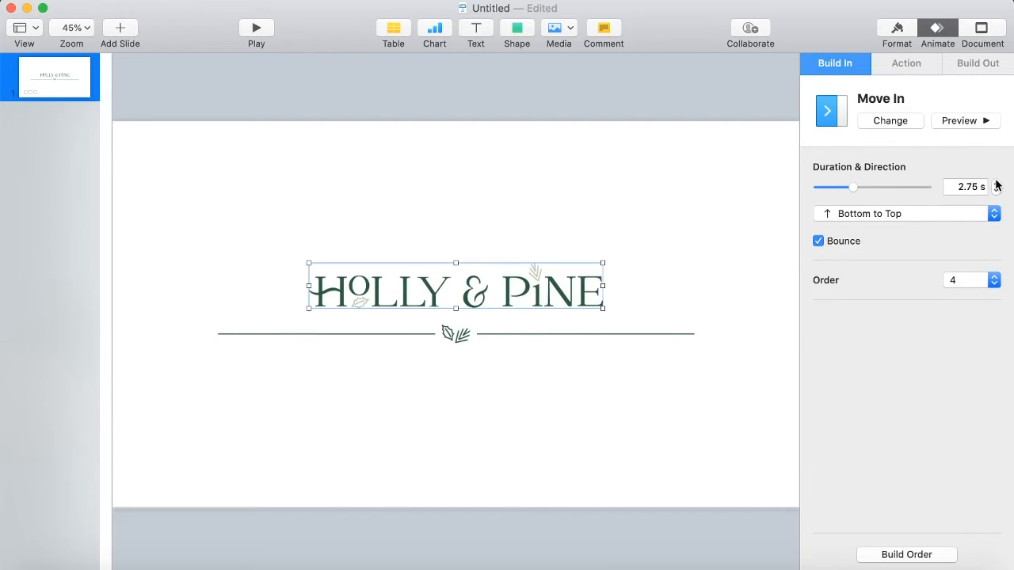
click(995, 183)
click(975, 121)
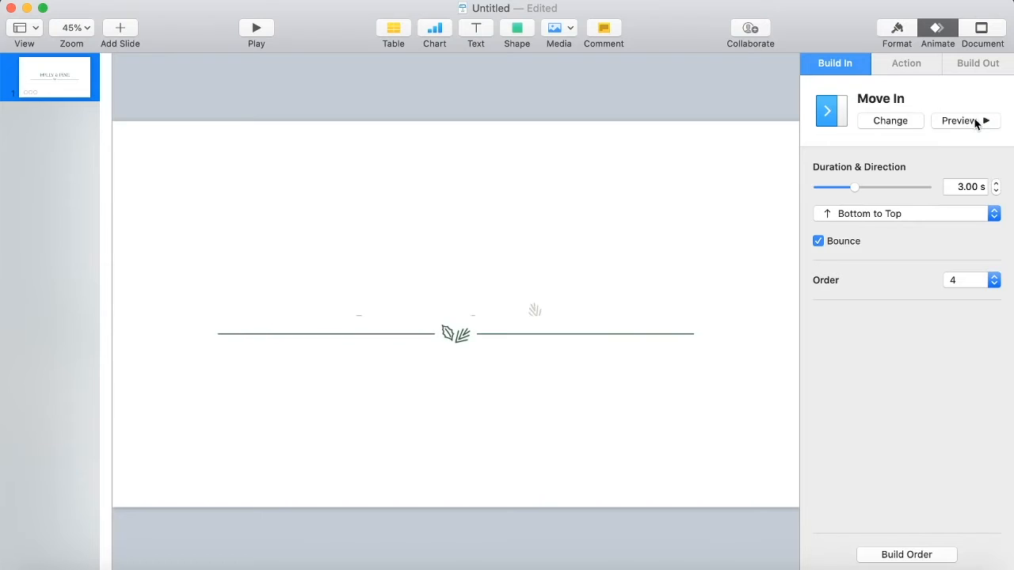
Move the wordmark build to first in the build order and set it to start After Transition.
click(903, 555)
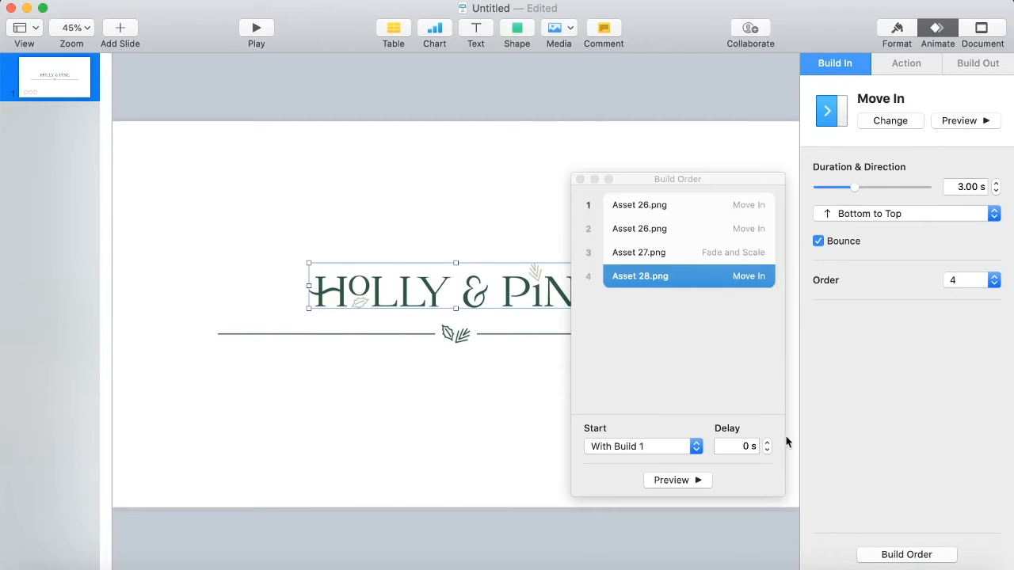
drag(645, 277, 654, 192)
click(642, 237)
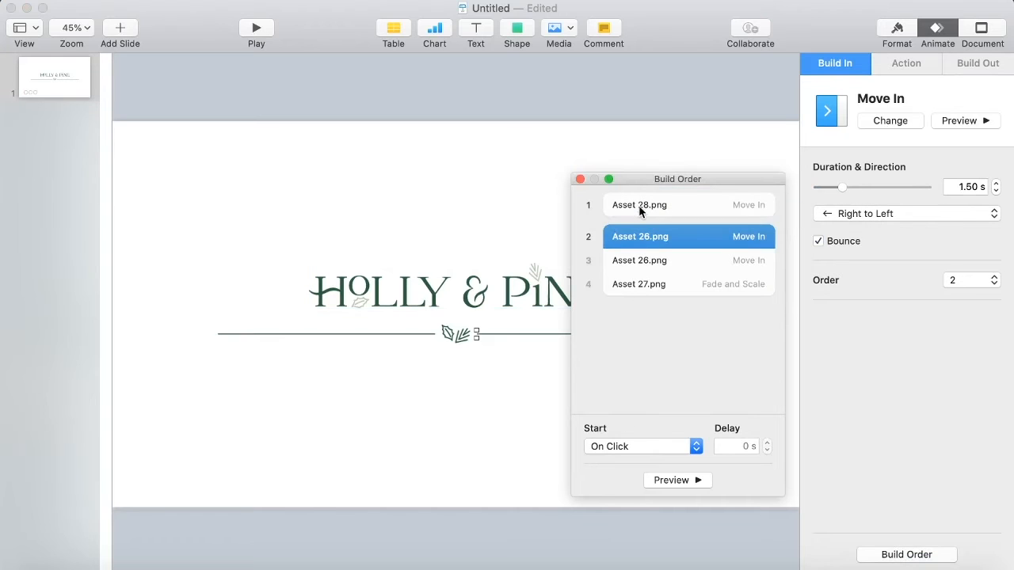
click(643, 205)
click(666, 447)
click(625, 460)
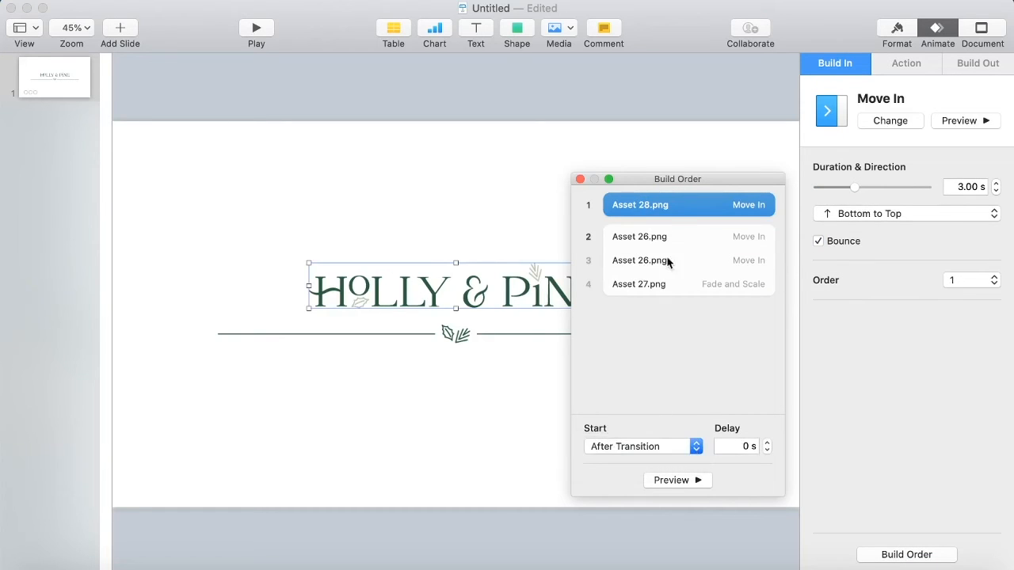
Set build 2 to start With Build 1 and preview the sequence.
click(668, 236)
click(663, 446)
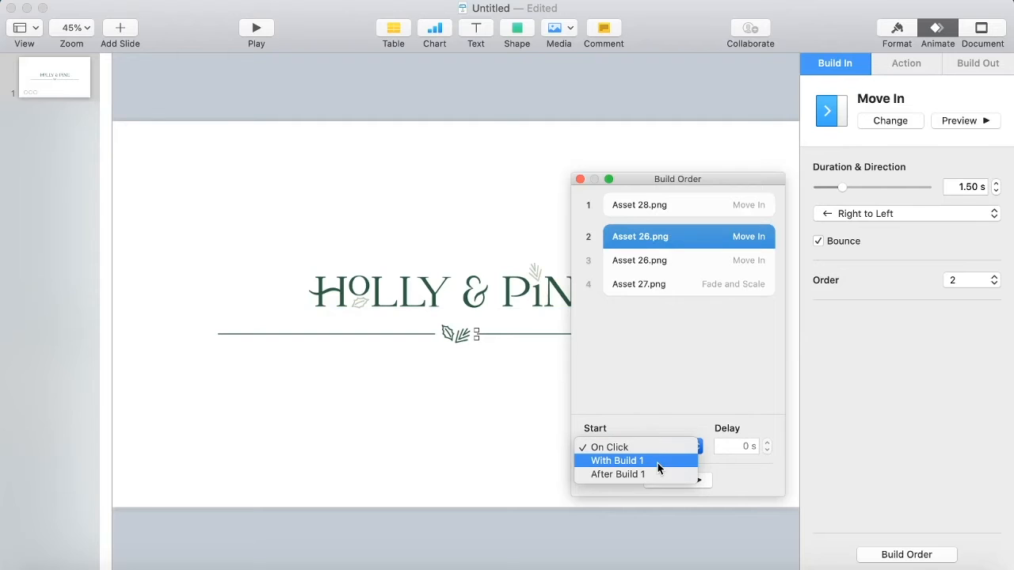
click(657, 463)
click(685, 480)
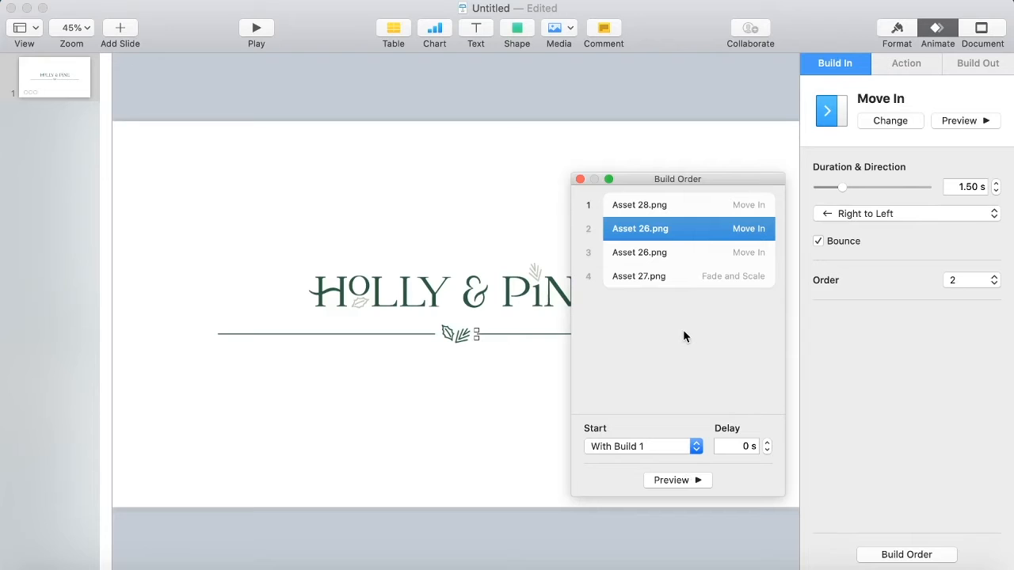
click(680, 480)
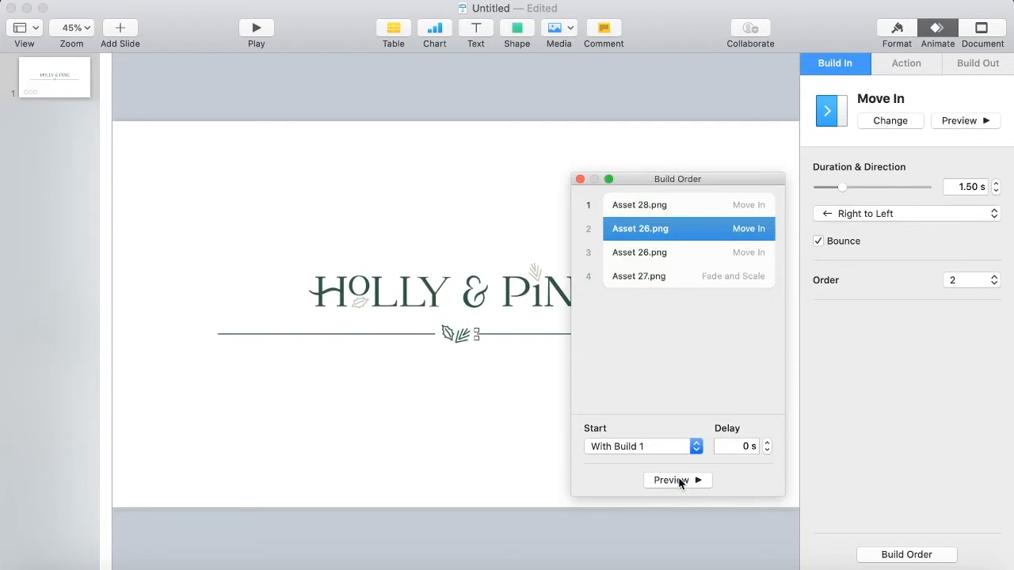
click(580, 179)
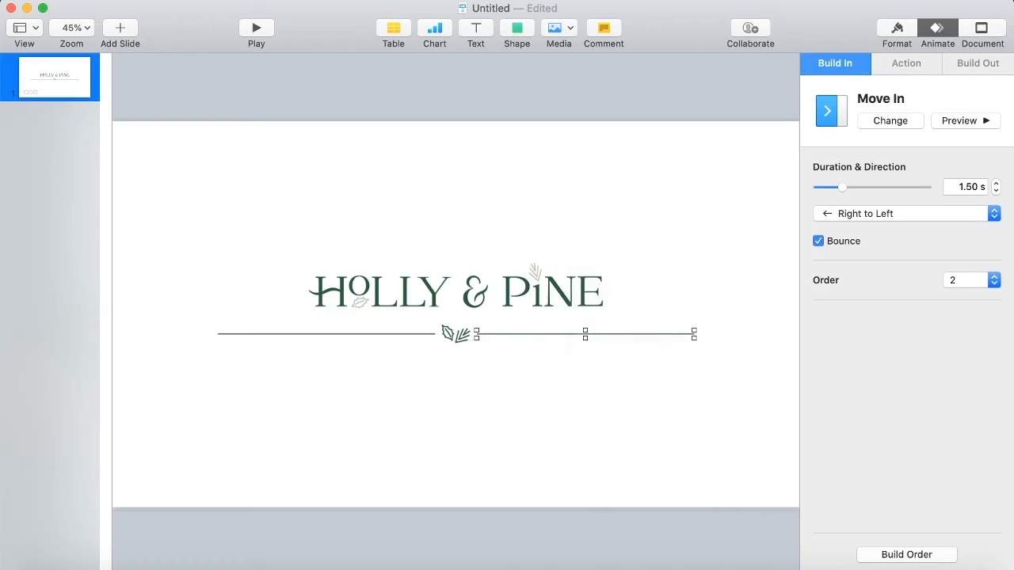
Export the presentation as a Self-Playing 1080p movie.
click(120, 4)
mouse_move(145, 154)
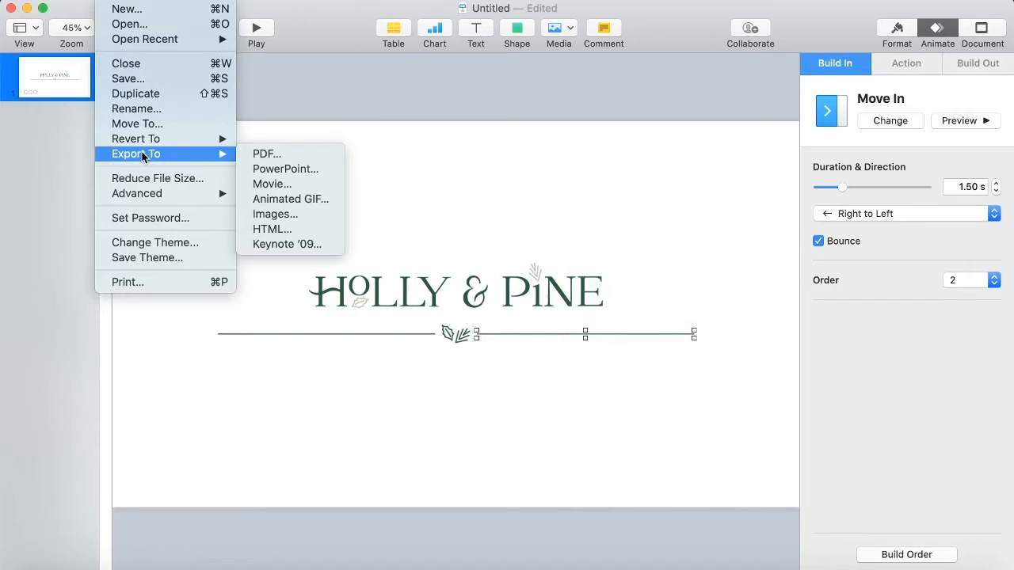
click(269, 189)
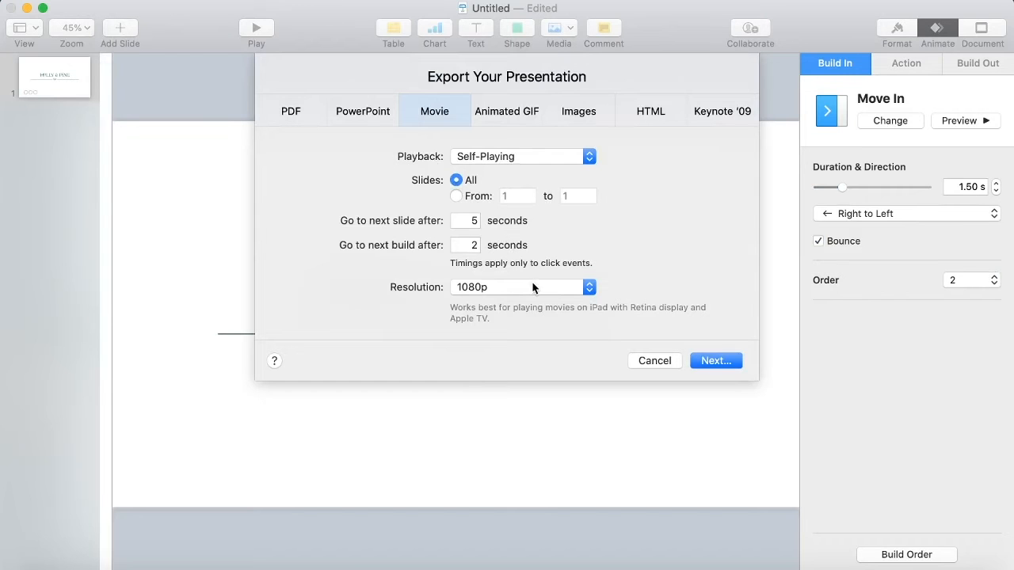
click(715, 360)
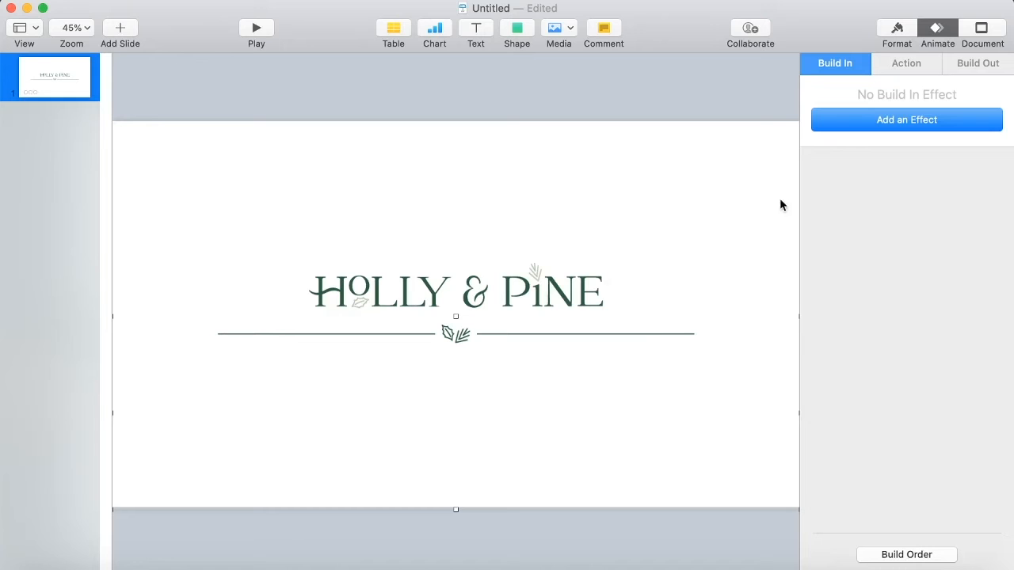
Set the slide background color fill to the Blueberry pencil color.
click(753, 177)
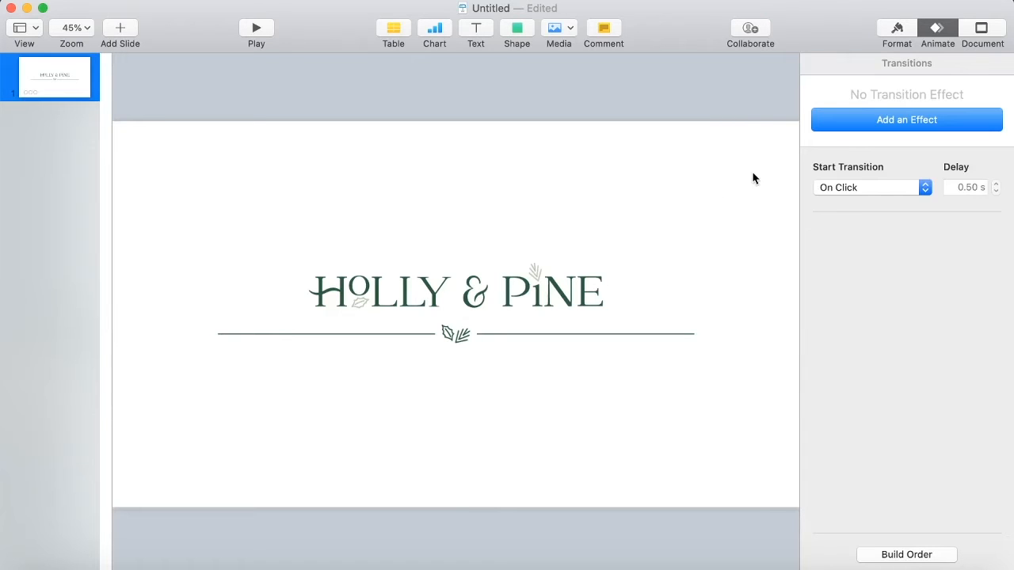
click(896, 32)
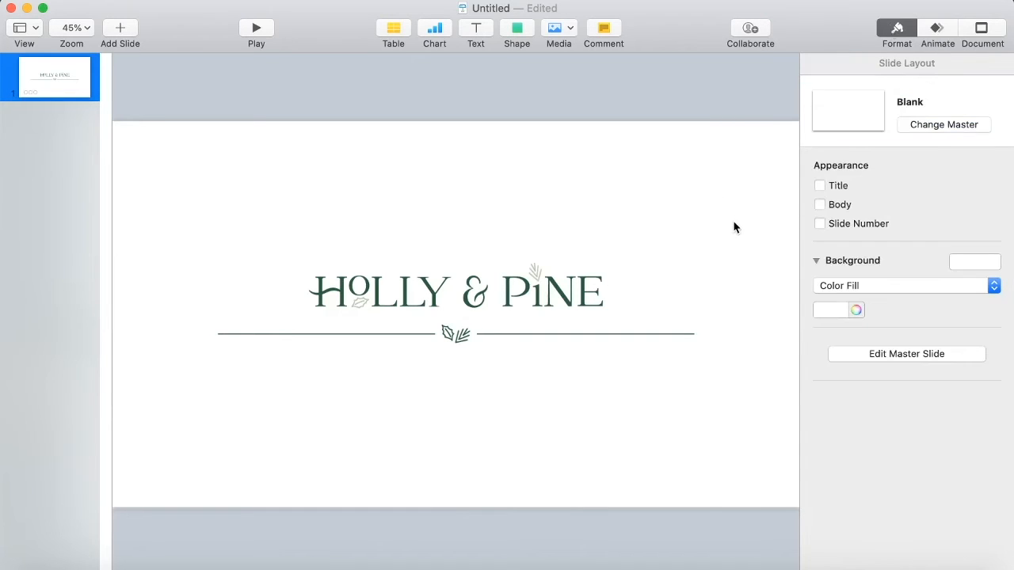
click(856, 311)
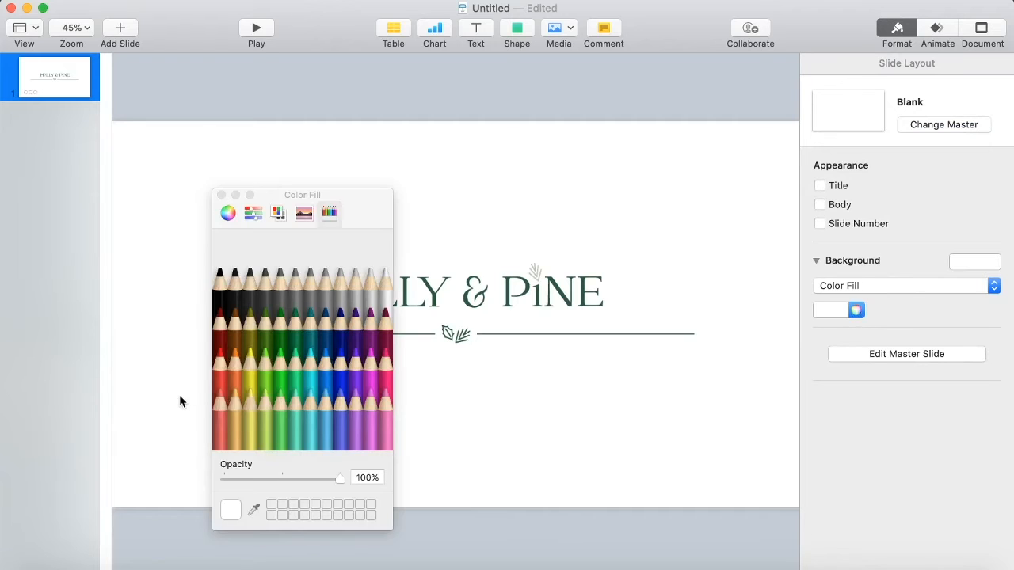
click(278, 364)
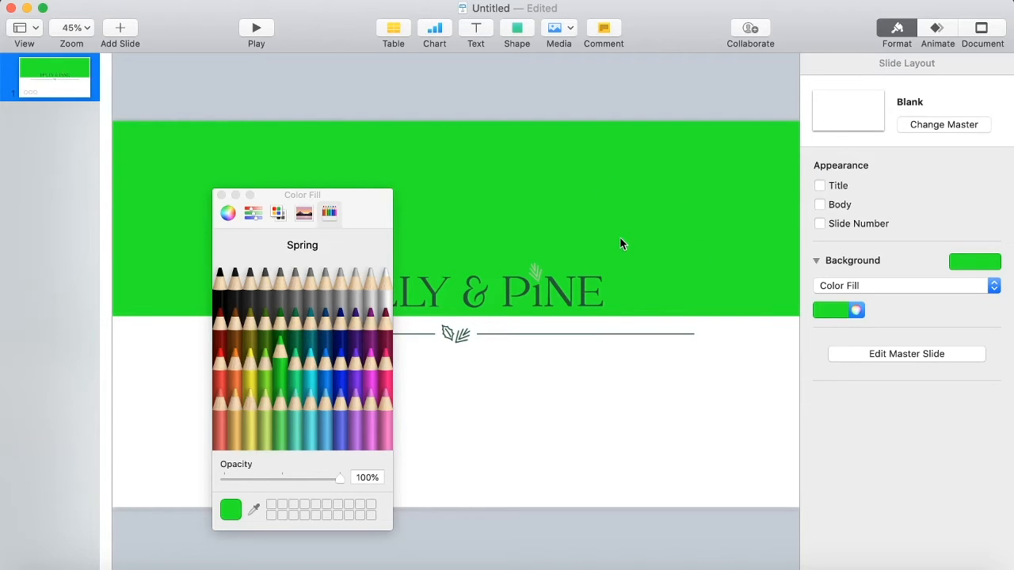
click(342, 371)
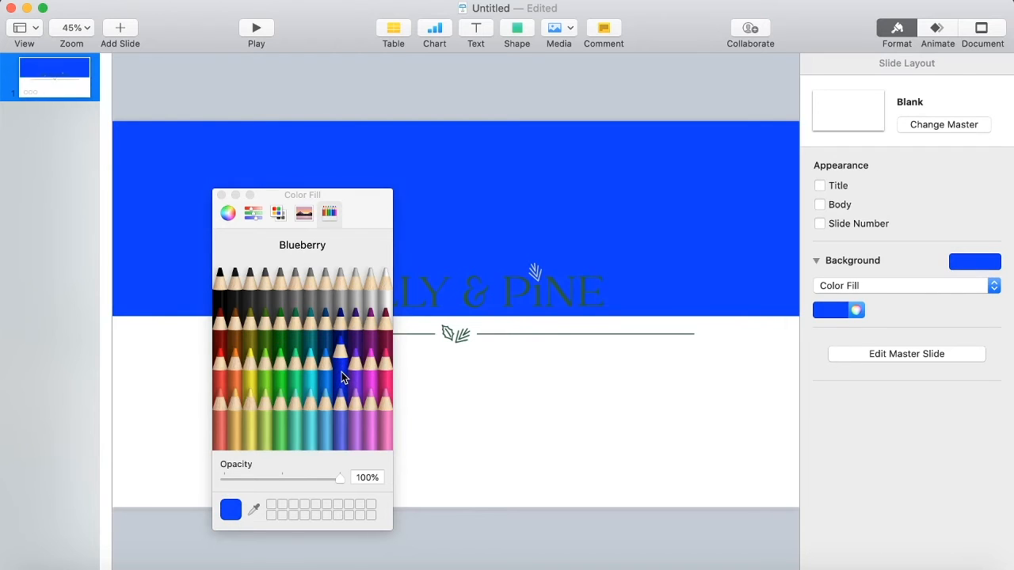
Fill the white rectangle covering the slide's lower half with Blueberry.
click(754, 338)
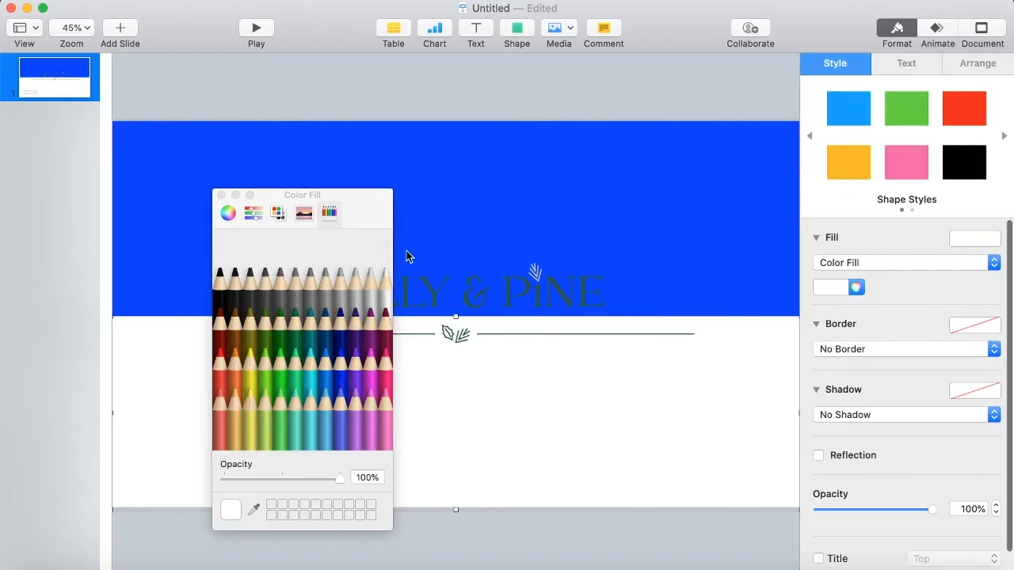
click(222, 195)
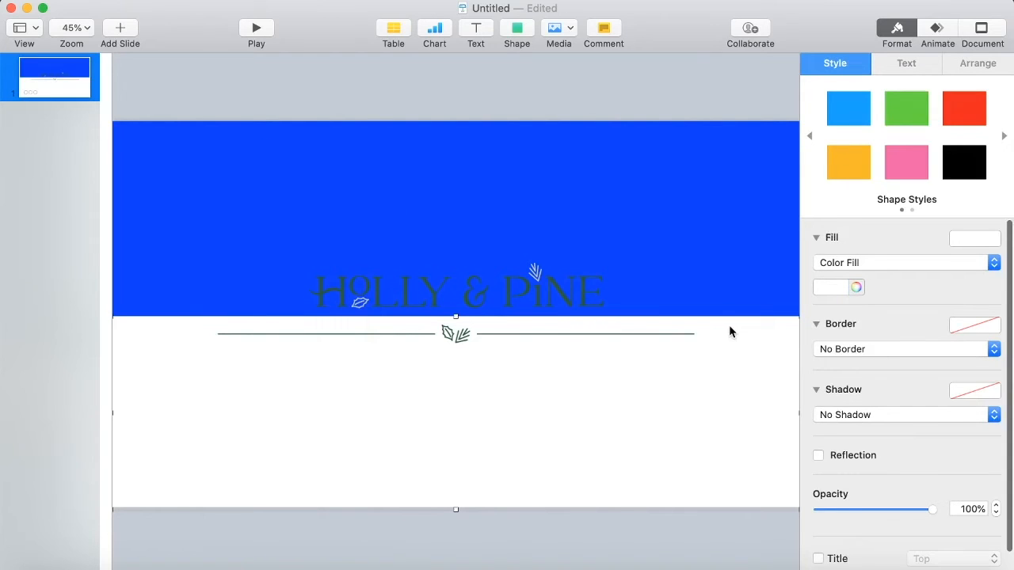
click(856, 287)
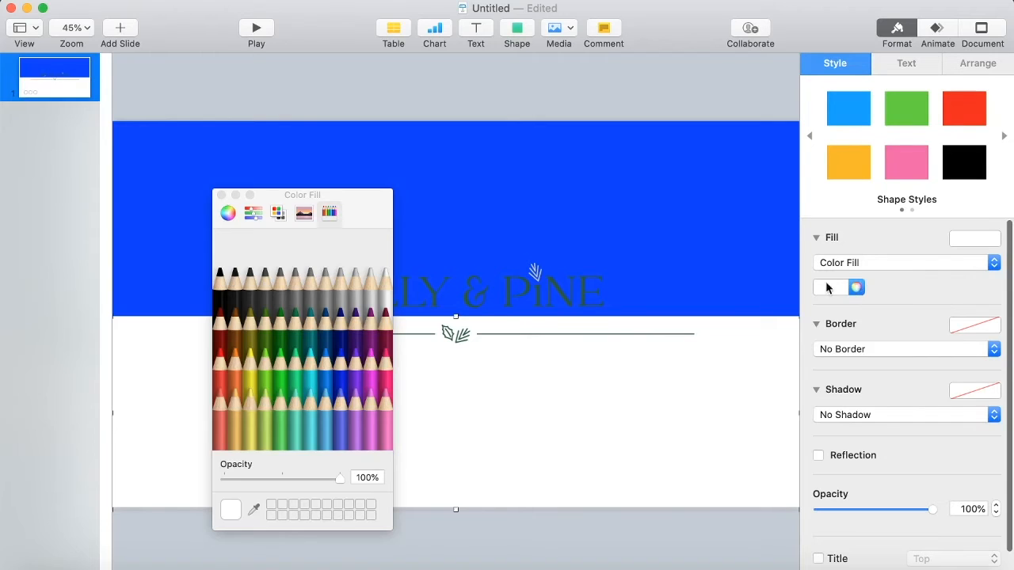
click(340, 378)
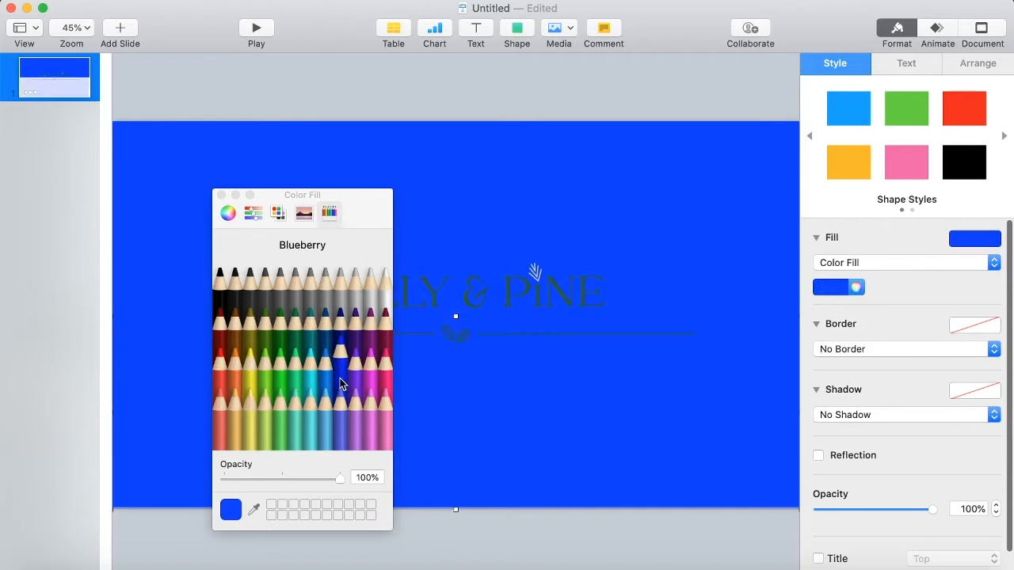
click(716, 222)
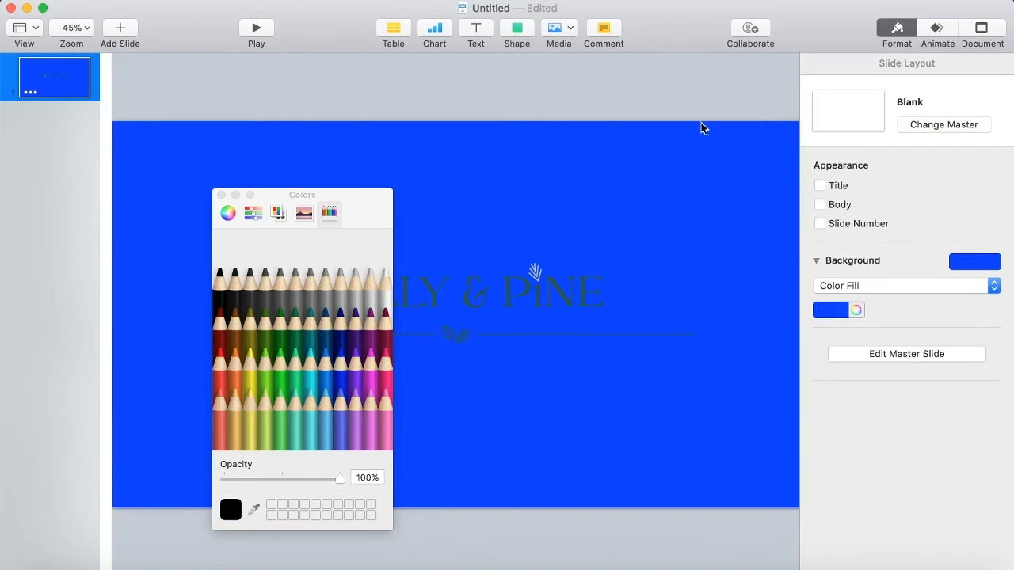
click(222, 196)
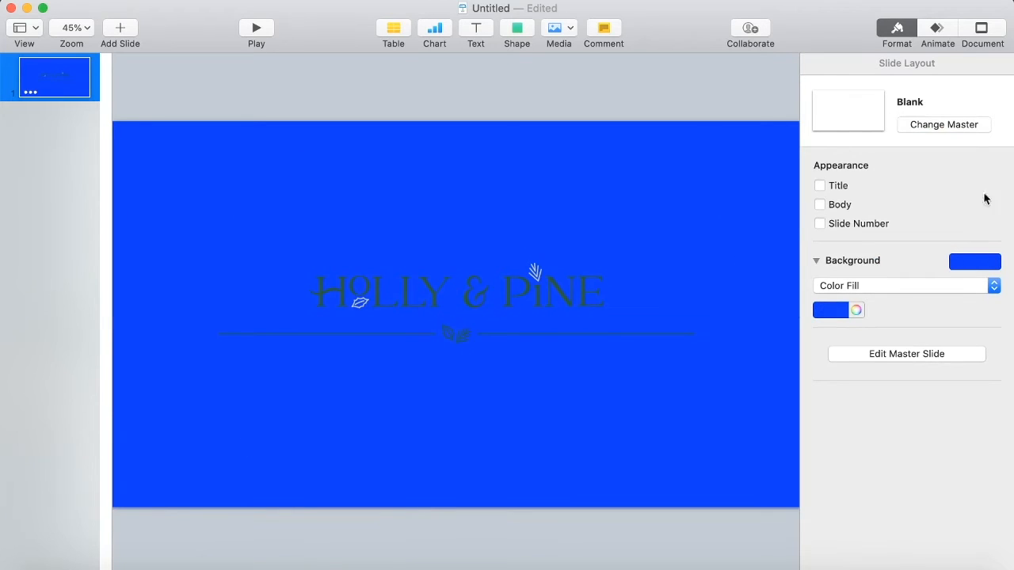
Open the build order window and preview the four builds, then close it.
click(939, 33)
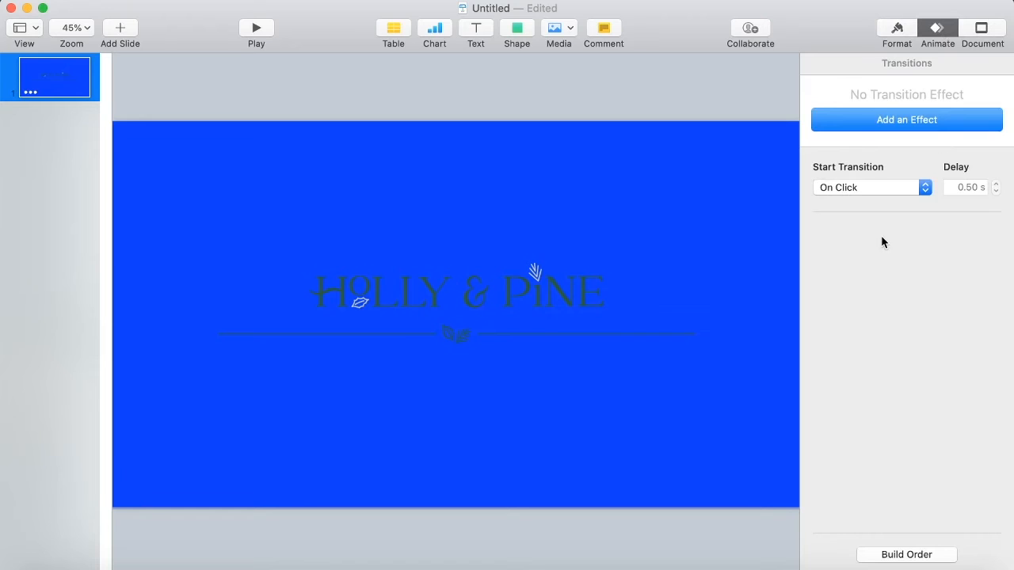
click(906, 555)
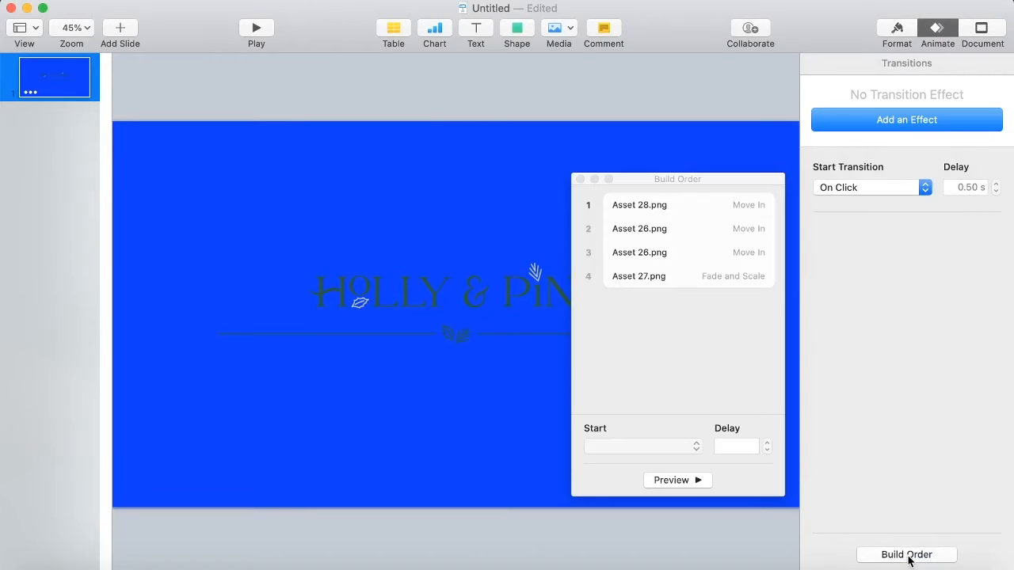
click(686, 481)
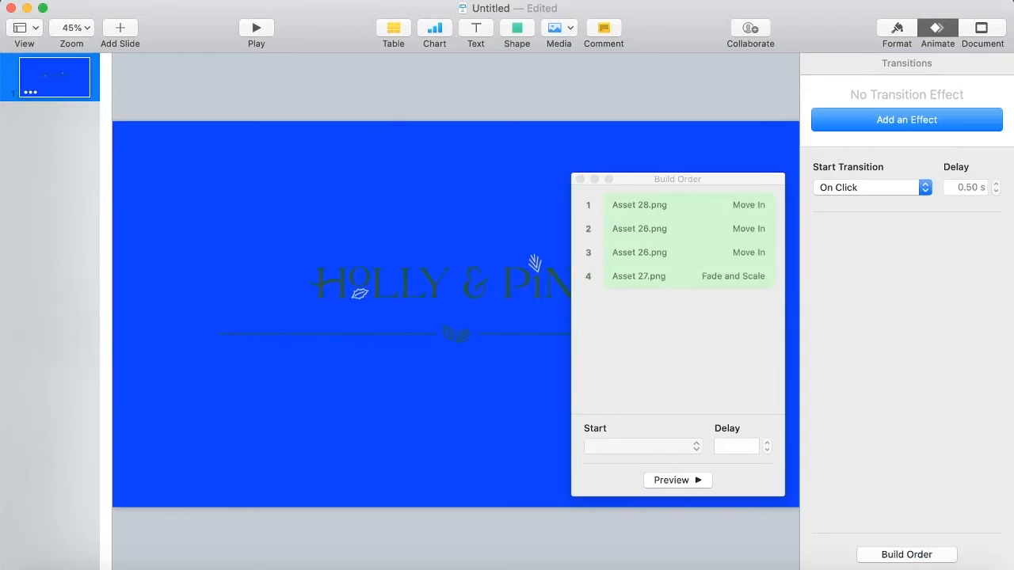
click(580, 179)
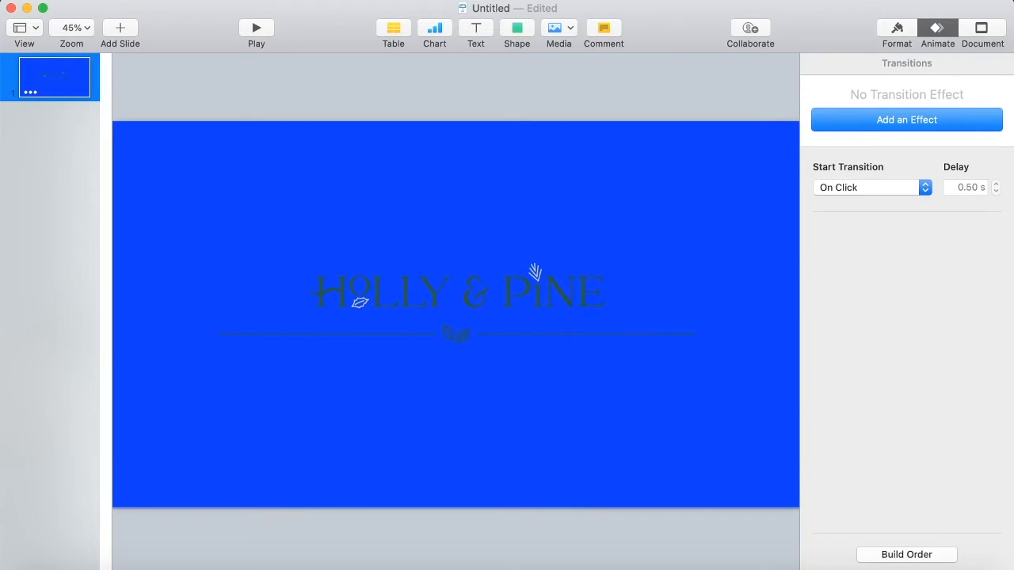
Export the blue-background presentation again as a Self-Playing 1080p movie.
click(109, 1)
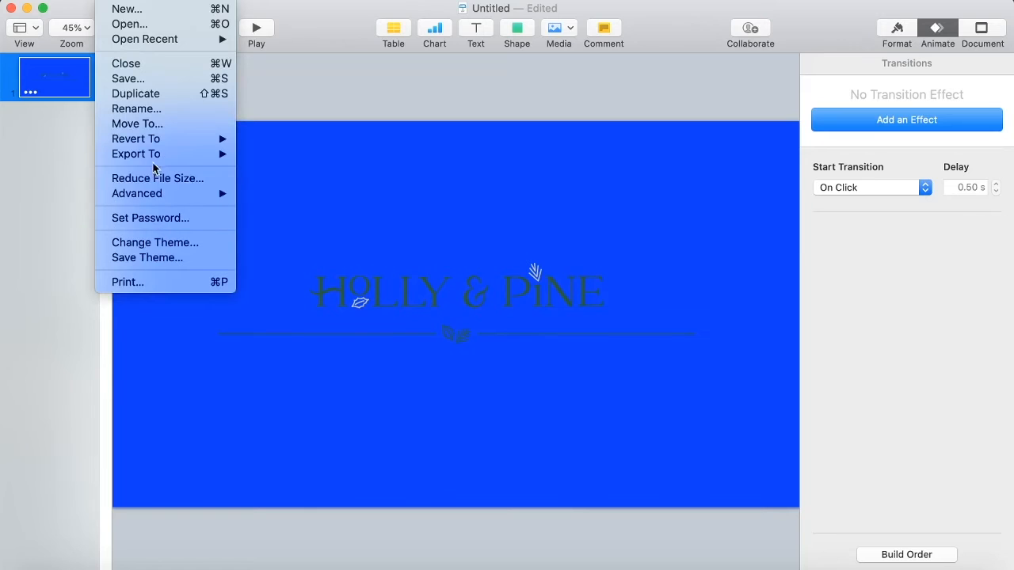
mouse_move(156, 160)
click(278, 184)
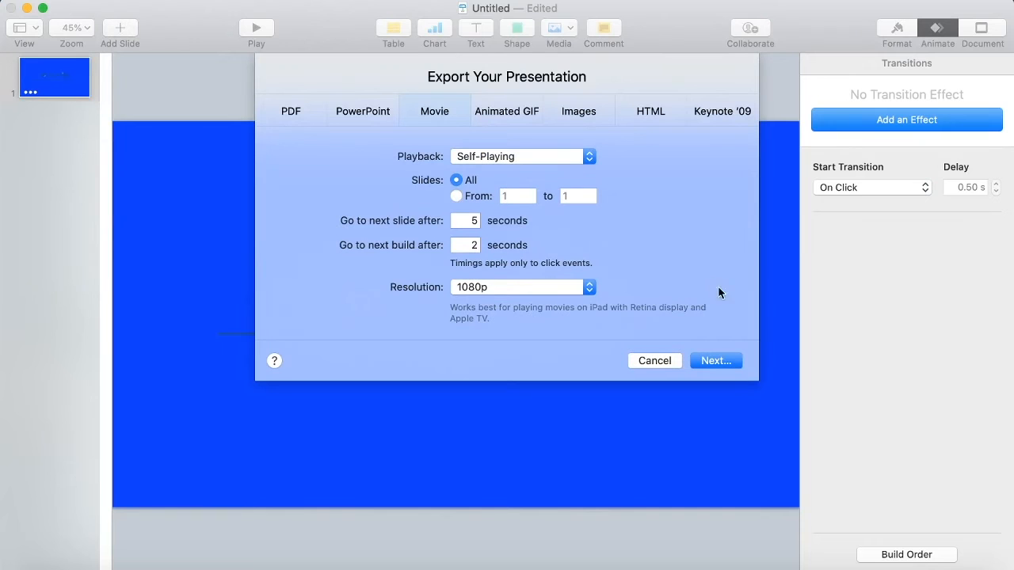
click(715, 360)
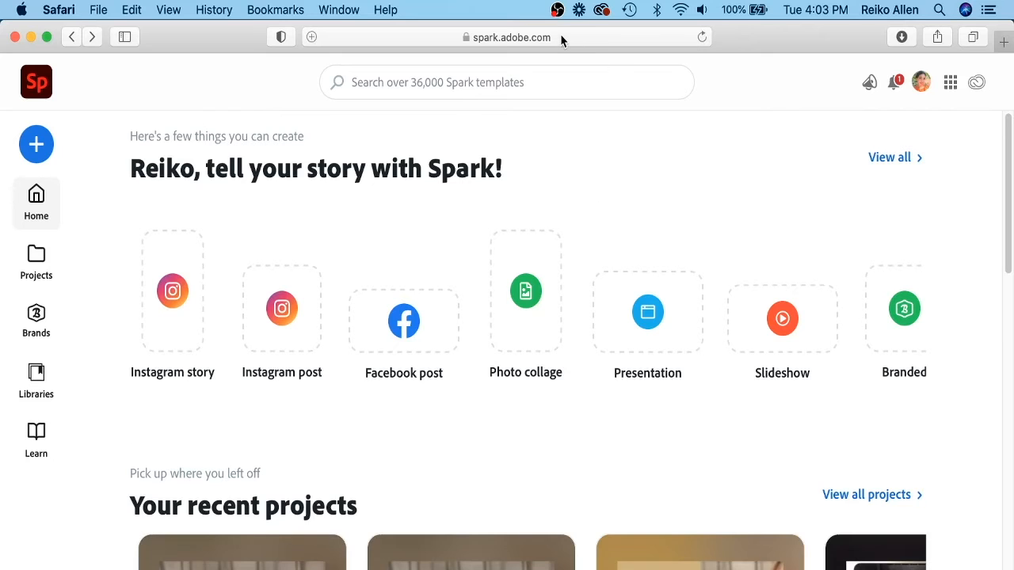
Switch to Adobe Spark and create a video titled "Holly and Pine Video Intro" using the Make Up My Own template.
drag(498, 435, 238, 437)
click(35, 143)
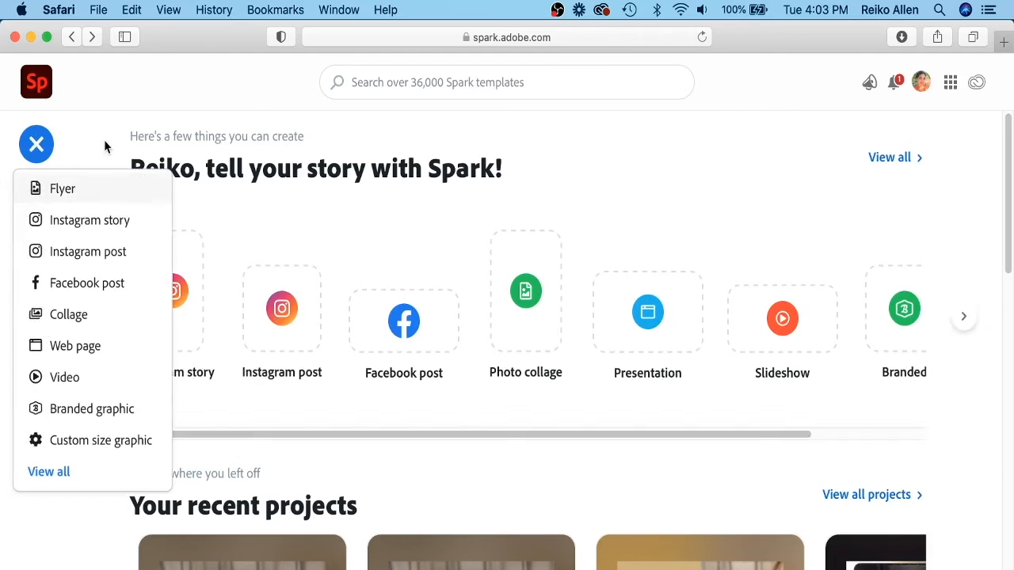
click(102, 383)
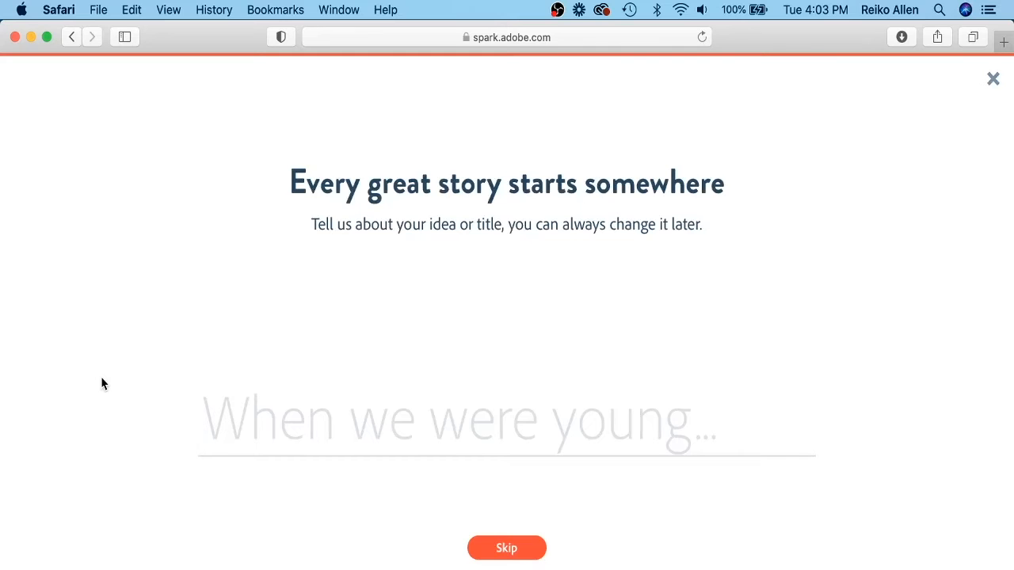
text(Holly)
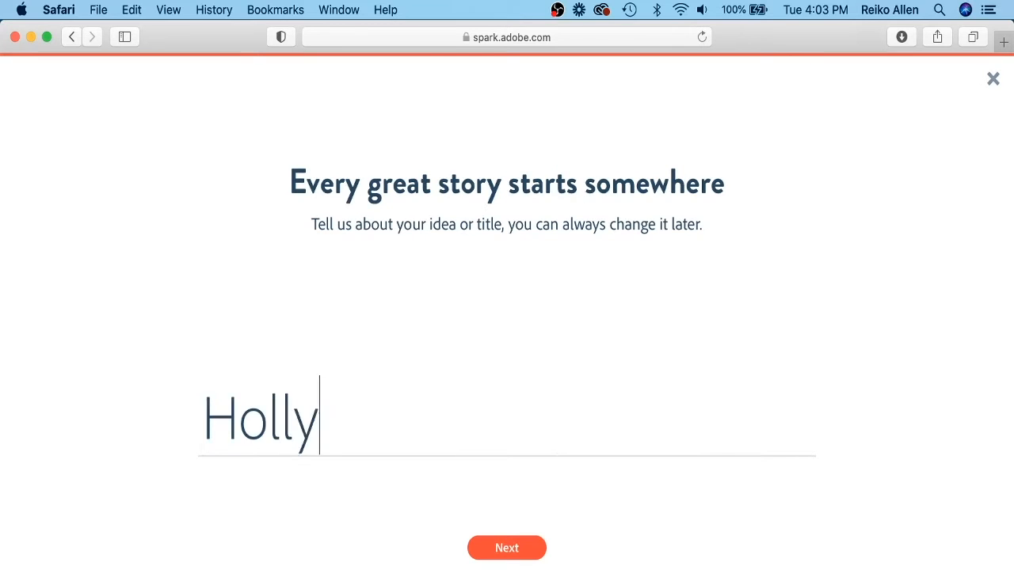
text( and Pin)
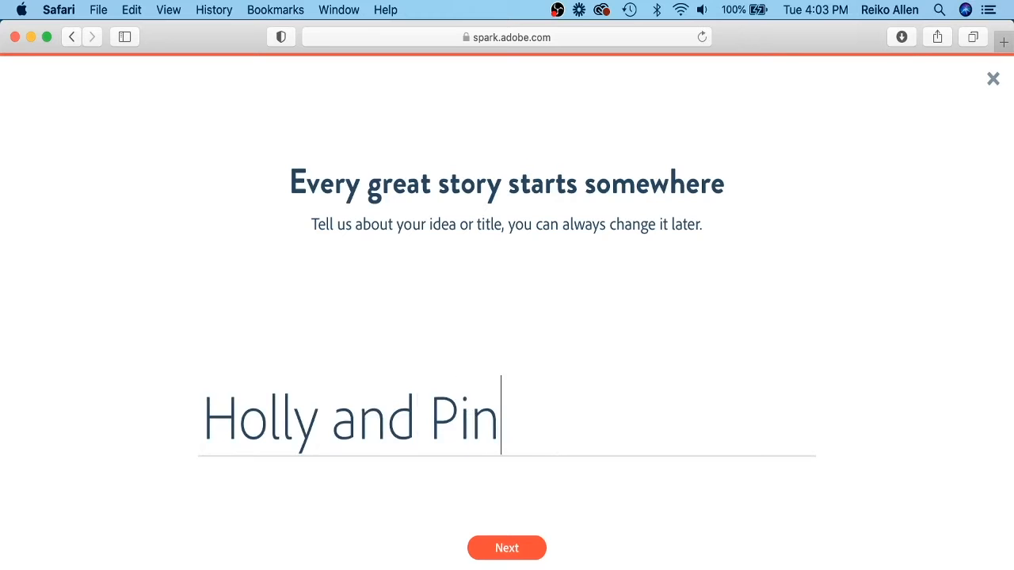
text(e Video Intro)
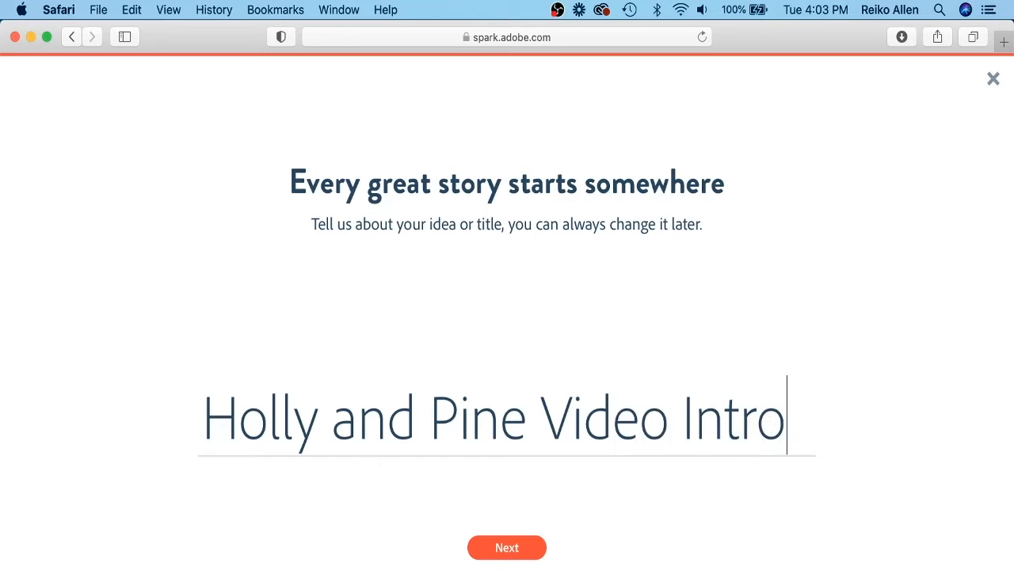
click(475, 548)
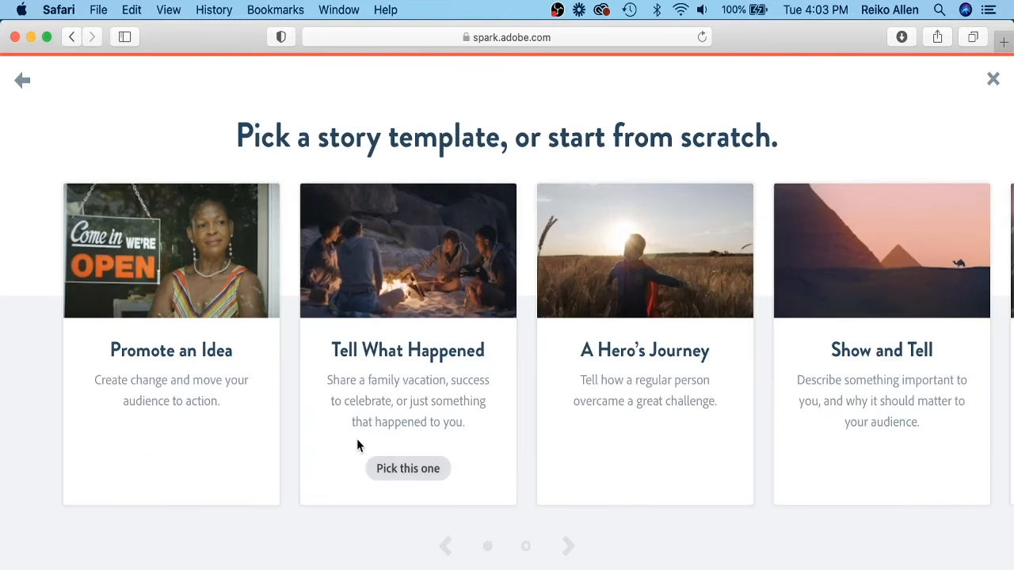
click(568, 546)
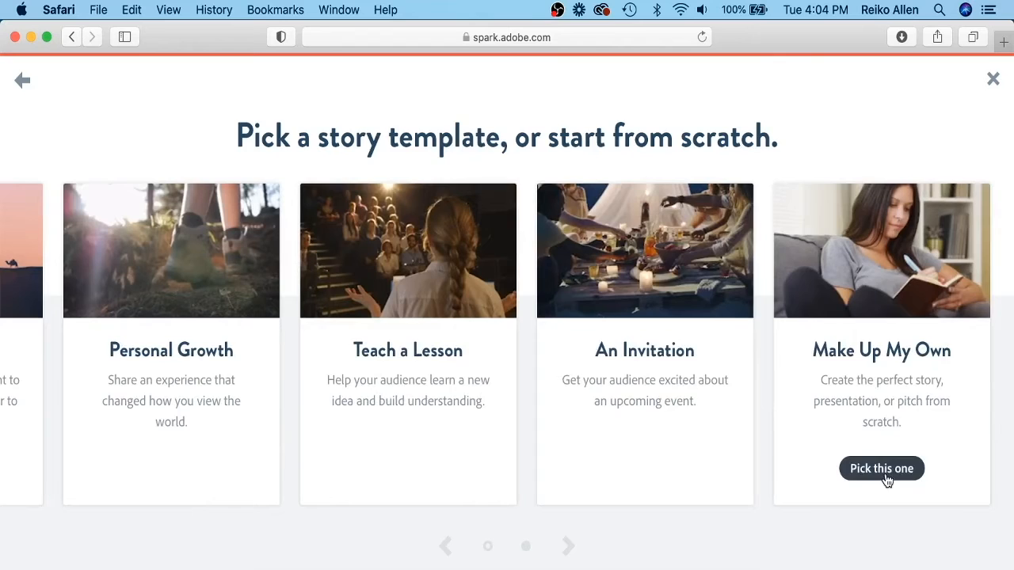
click(885, 474)
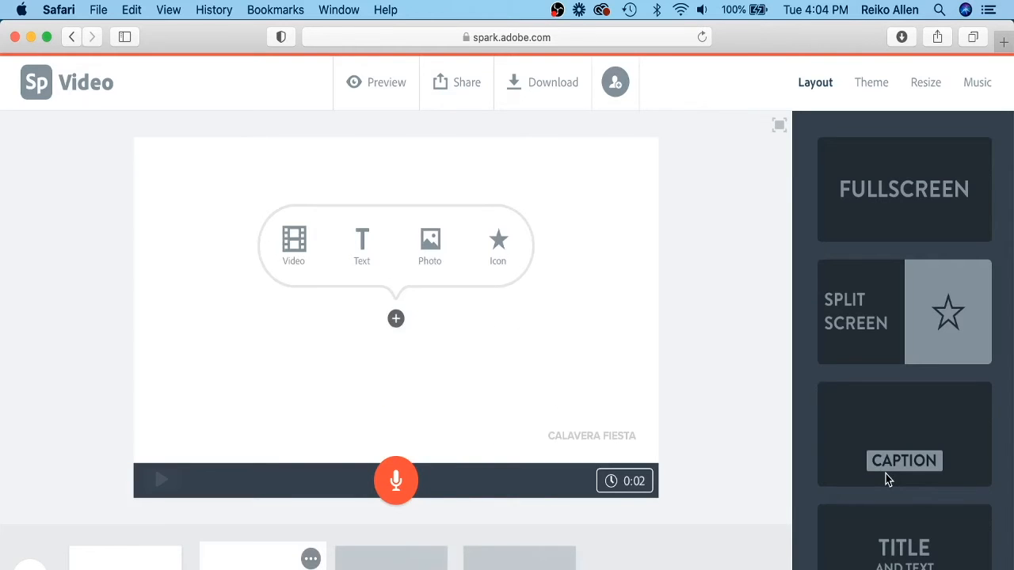
Open the brand switcher under the video's Theme settings and start adding a new brand.
click(875, 82)
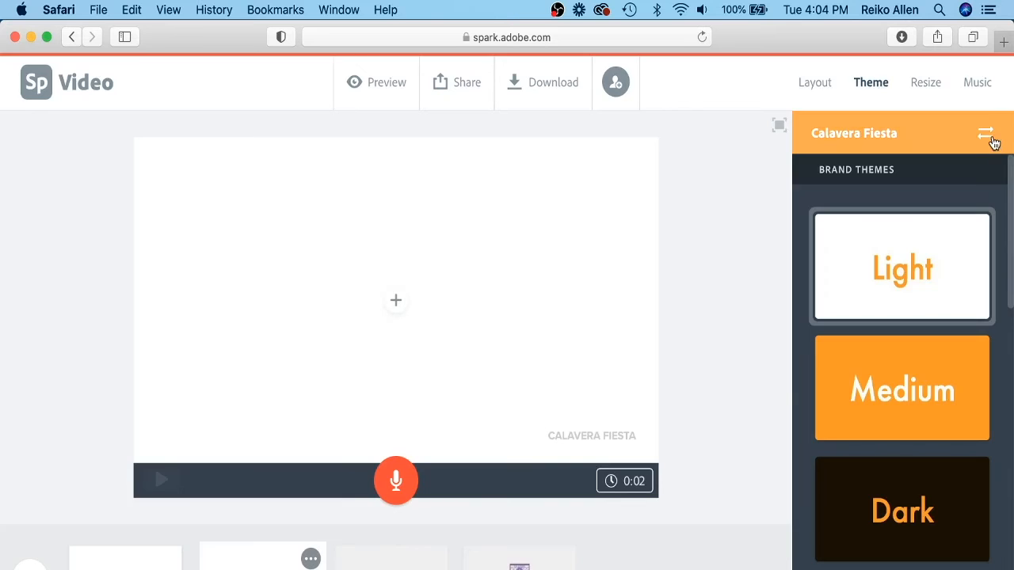
click(994, 142)
scroll(734, 222, down, 2)
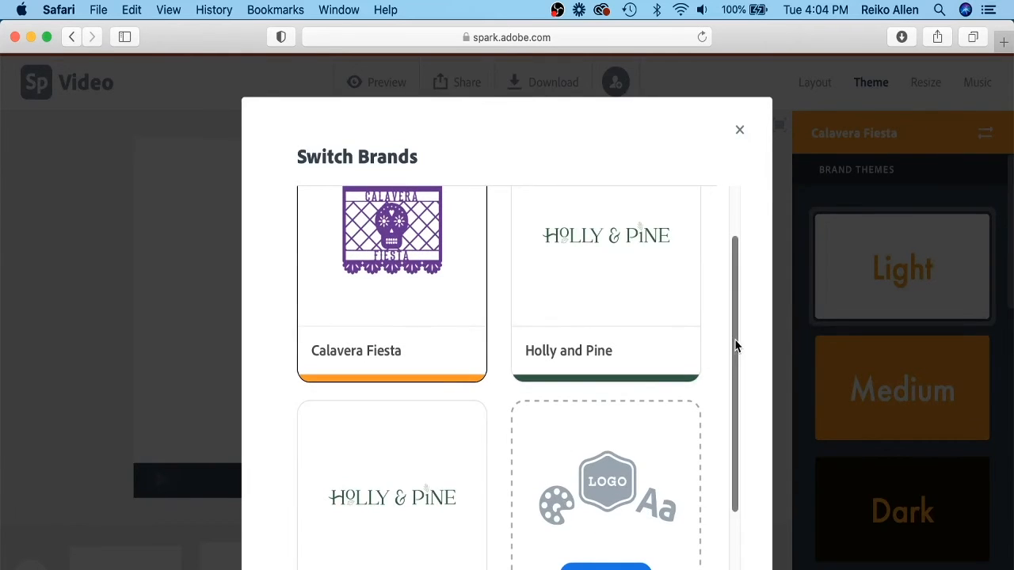
scroll(734, 346, down, 2)
click(605, 491)
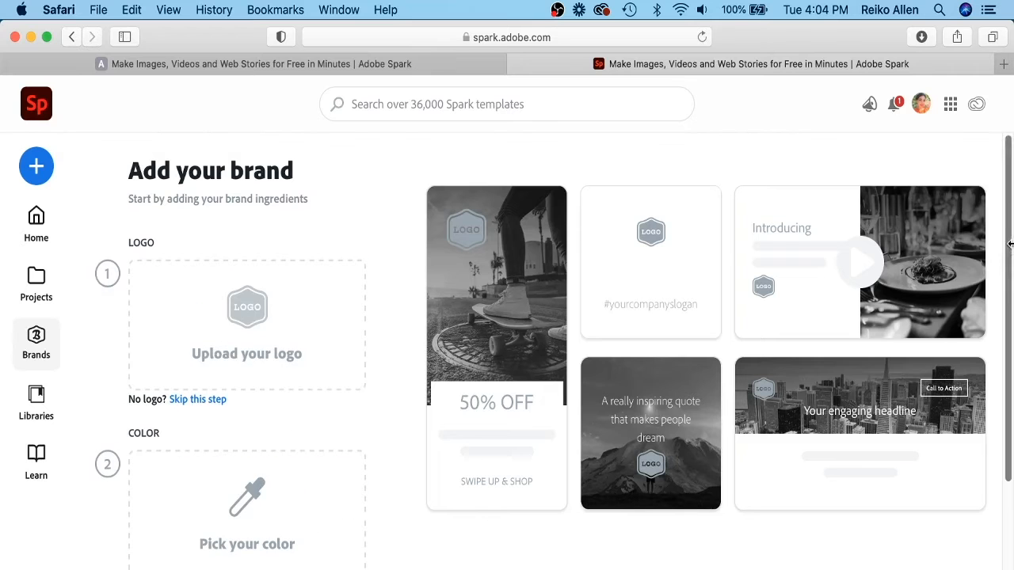
Upload Asset 23.png from the Youtube Video Assets 1x folder as the brand logo.
scroll(1011, 322, down, 3)
scroll(1010, 322, down, 2)
scroll(1011, 322, up, 8)
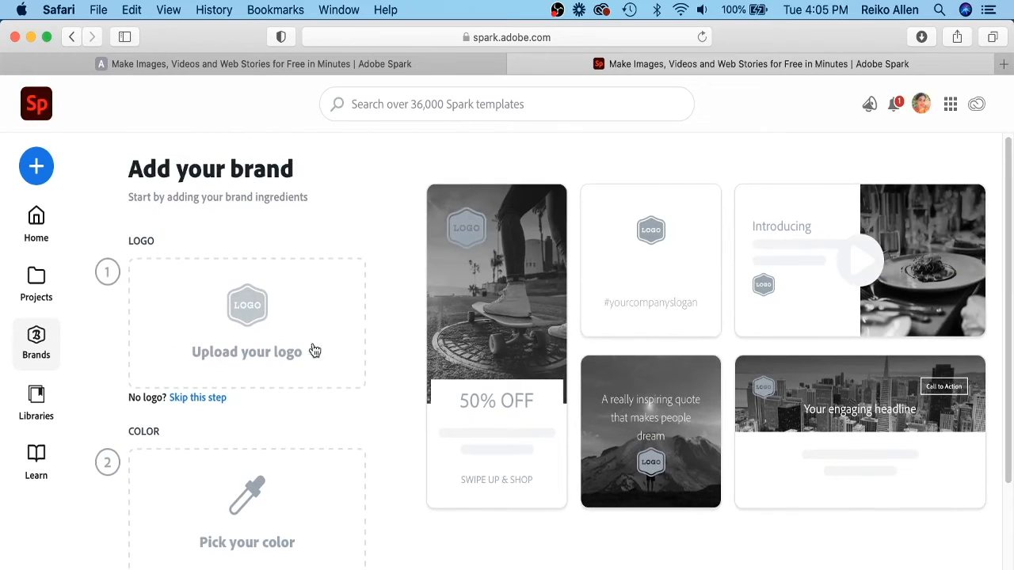
click(251, 325)
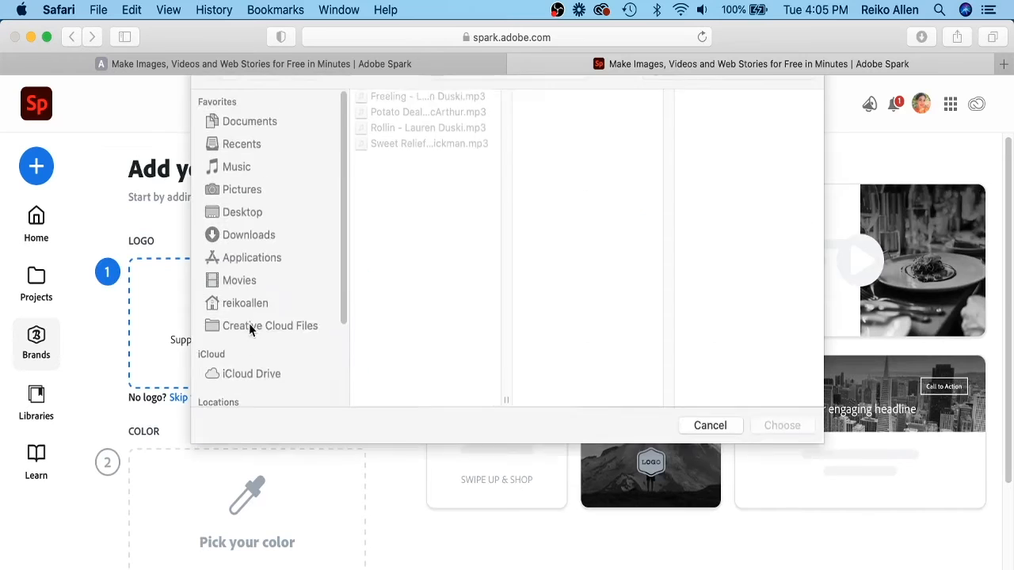
click(549, 95)
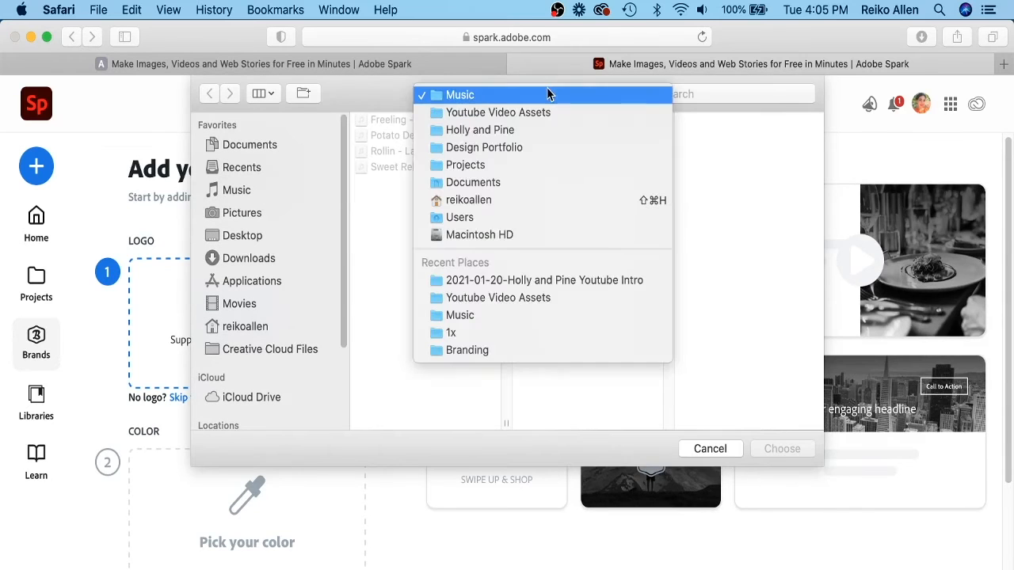
click(500, 133)
click(689, 120)
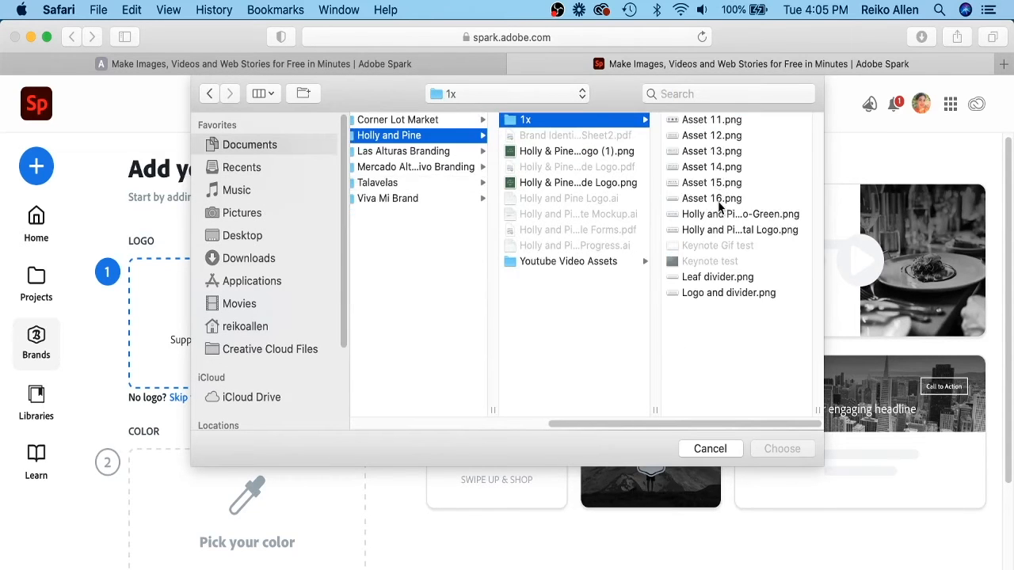
click(552, 262)
click(708, 119)
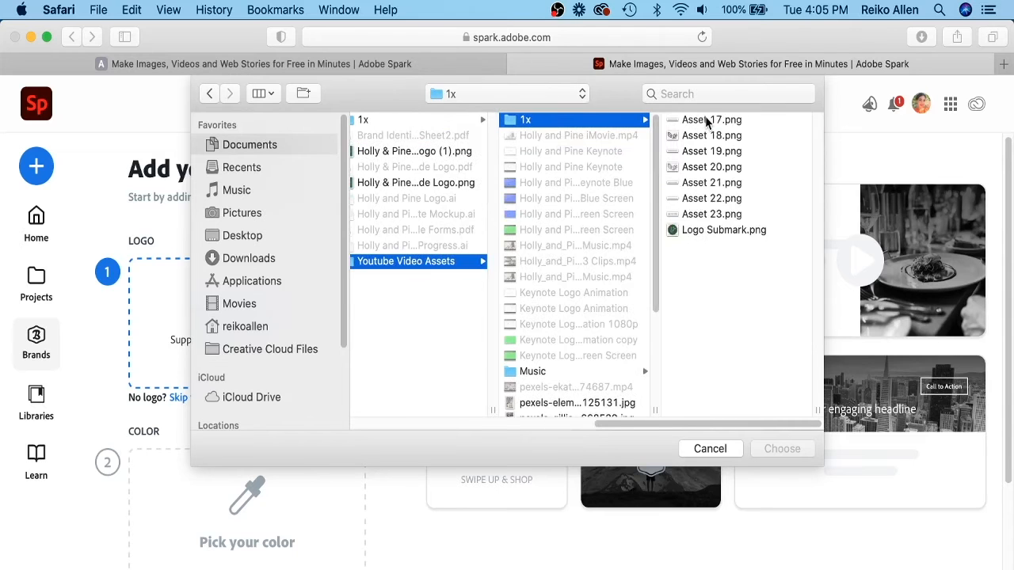
click(707, 214)
click(781, 448)
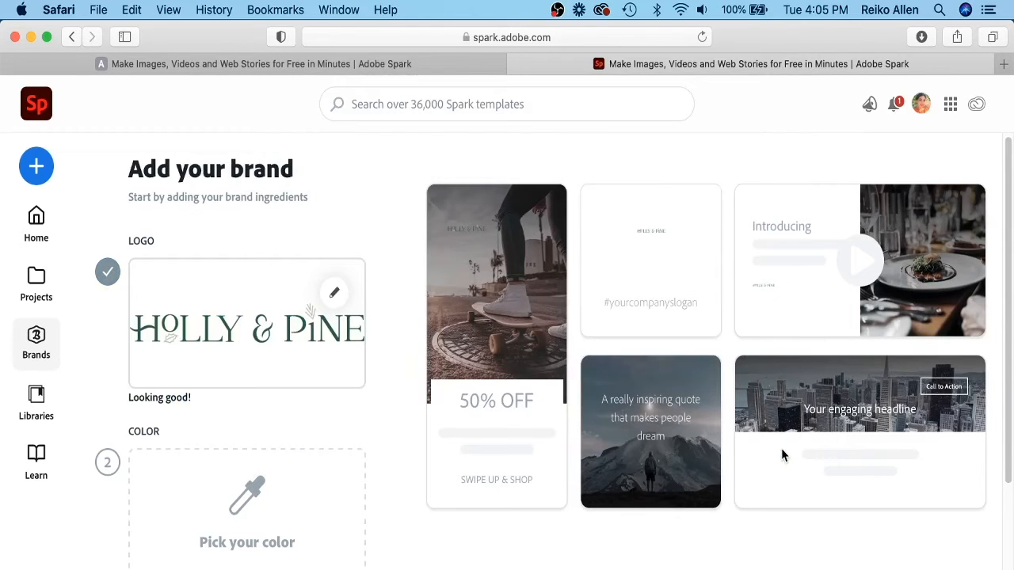
Set the brand color to the green logo color #2D5C3F.
click(242, 507)
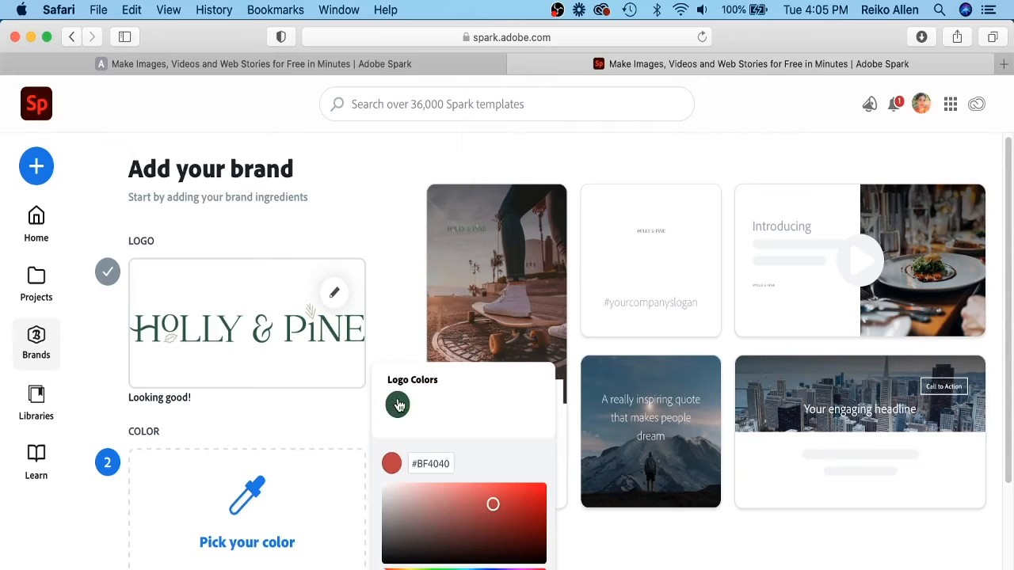
click(397, 405)
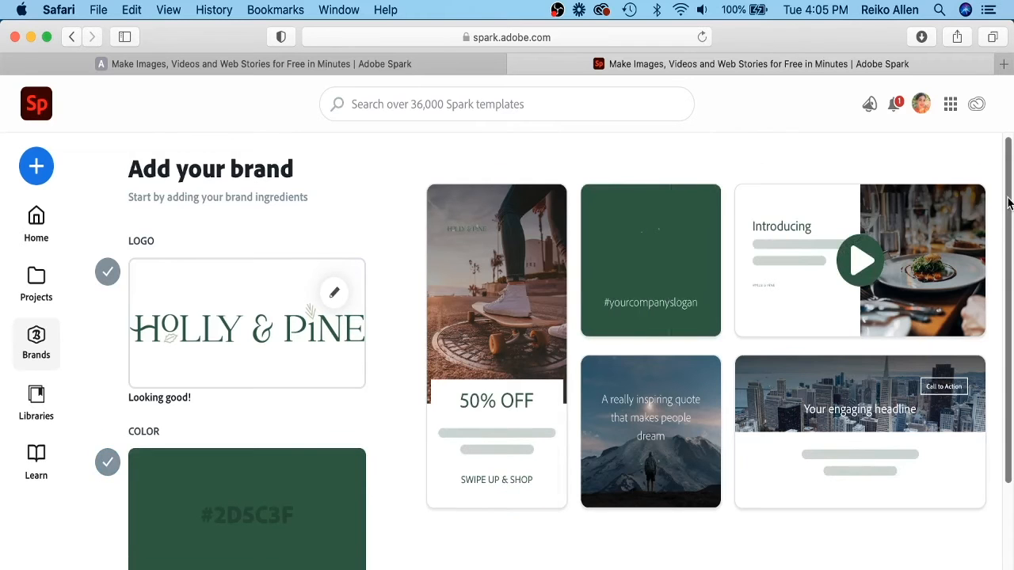
Upload Quattrocento-Regular.ttf as the brand font, accepting the font conversion agreement.
scroll(1008, 203, down, 5)
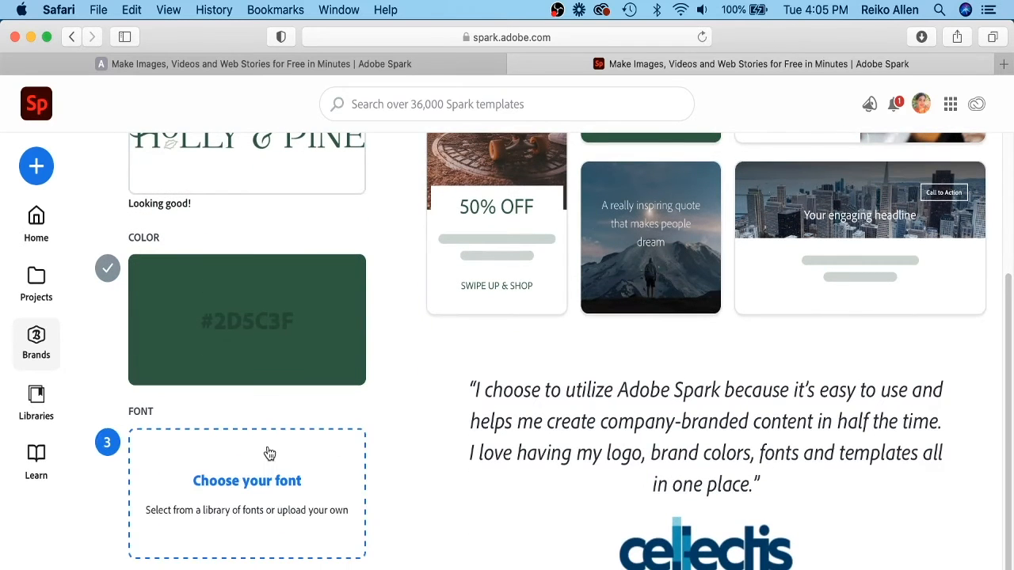
click(260, 484)
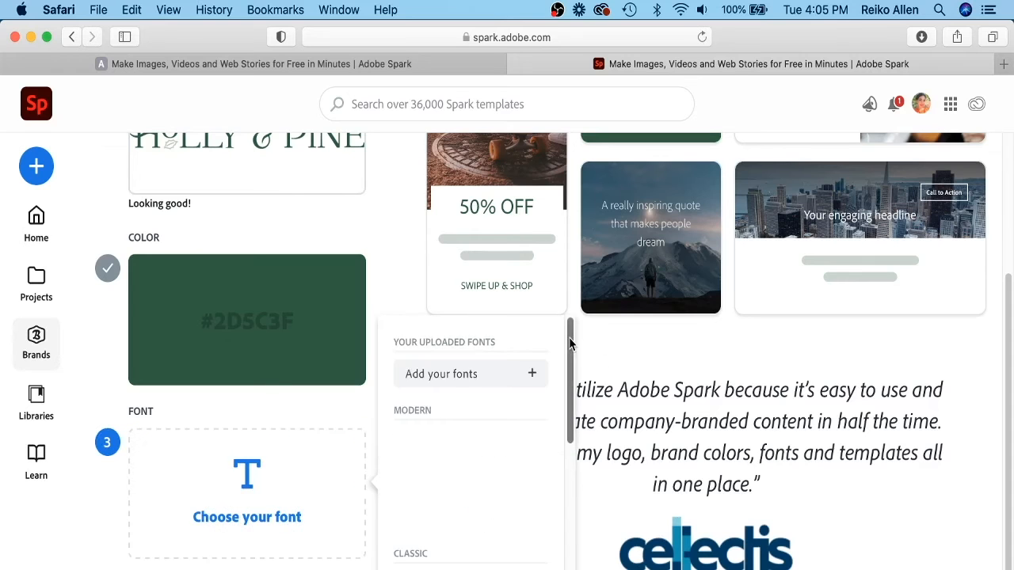
mouse_move(569, 344)
mouse_down()
mouse_move(568, 552)
mouse_move(563, 332)
mouse_up()
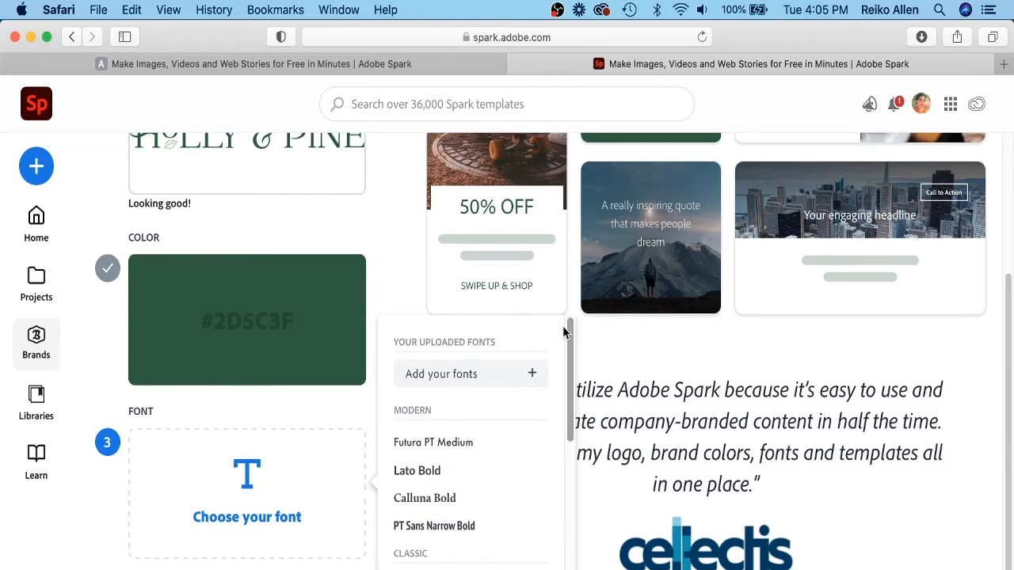
click(482, 383)
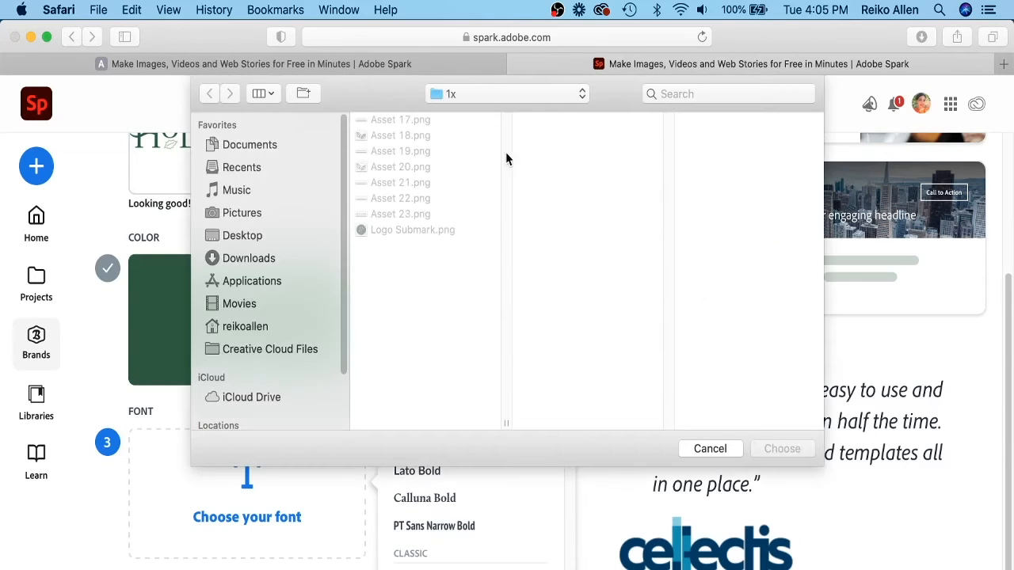
click(689, 94)
text(quat)
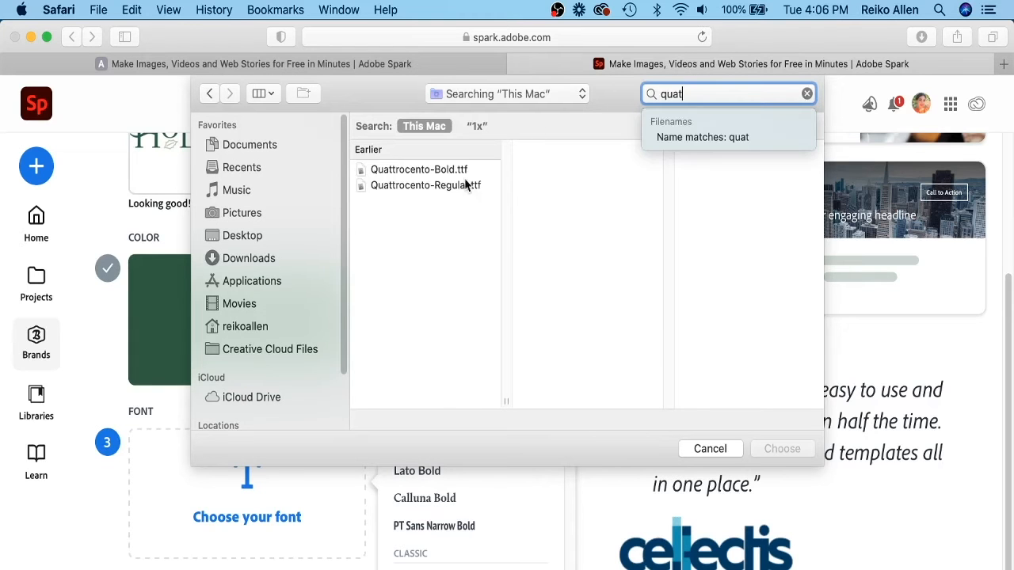
click(466, 184)
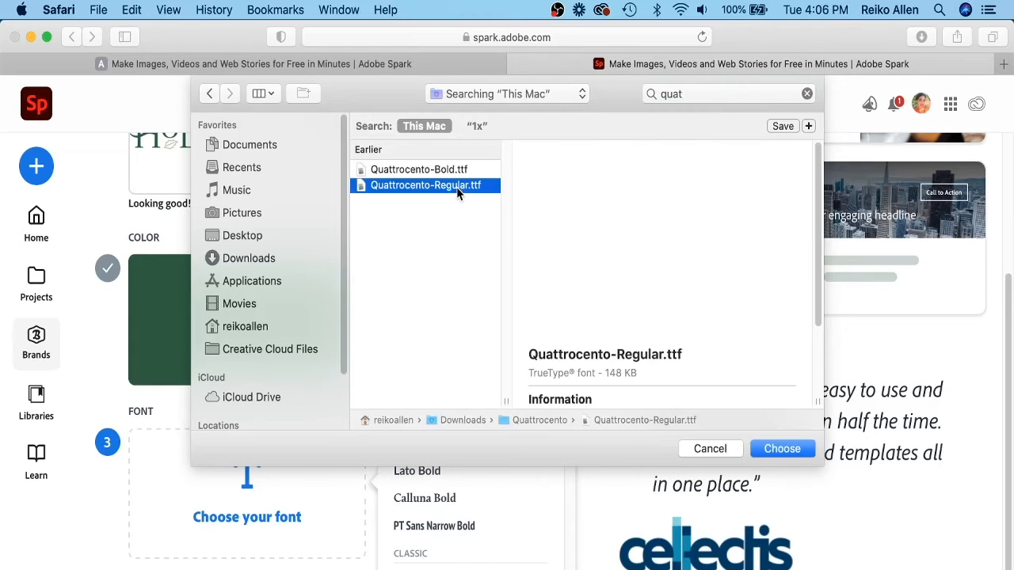
click(781, 448)
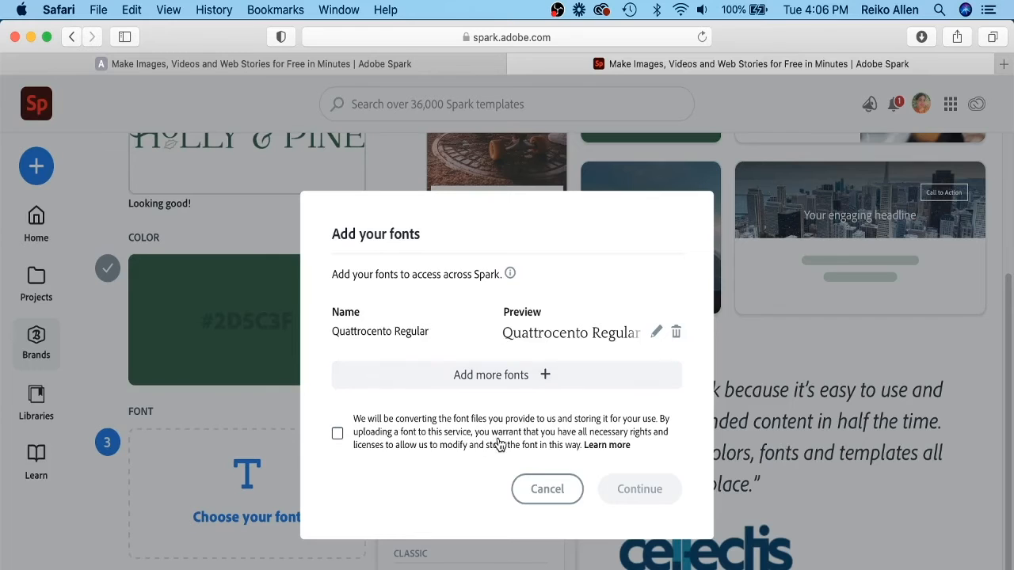
click(338, 433)
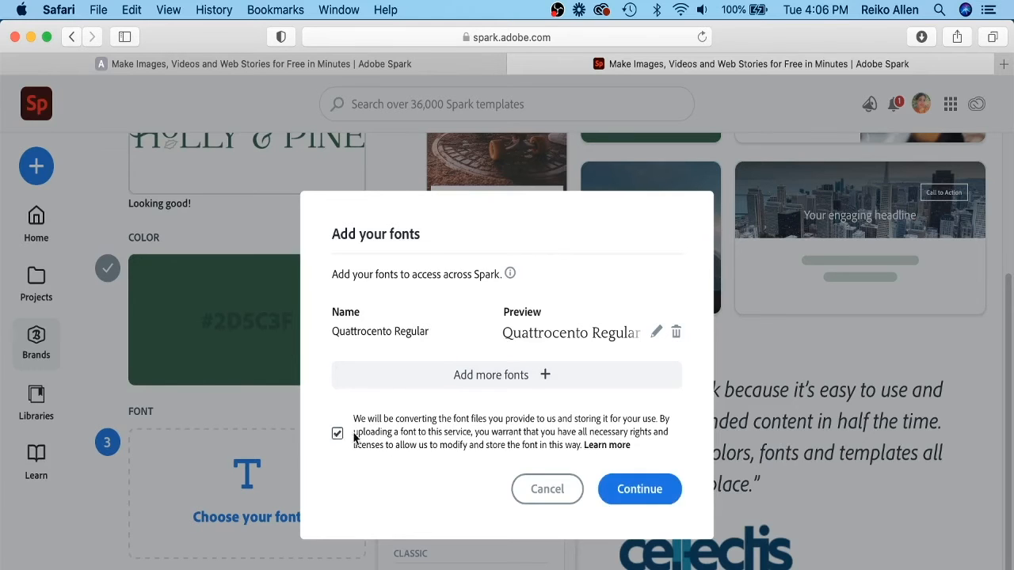
click(648, 495)
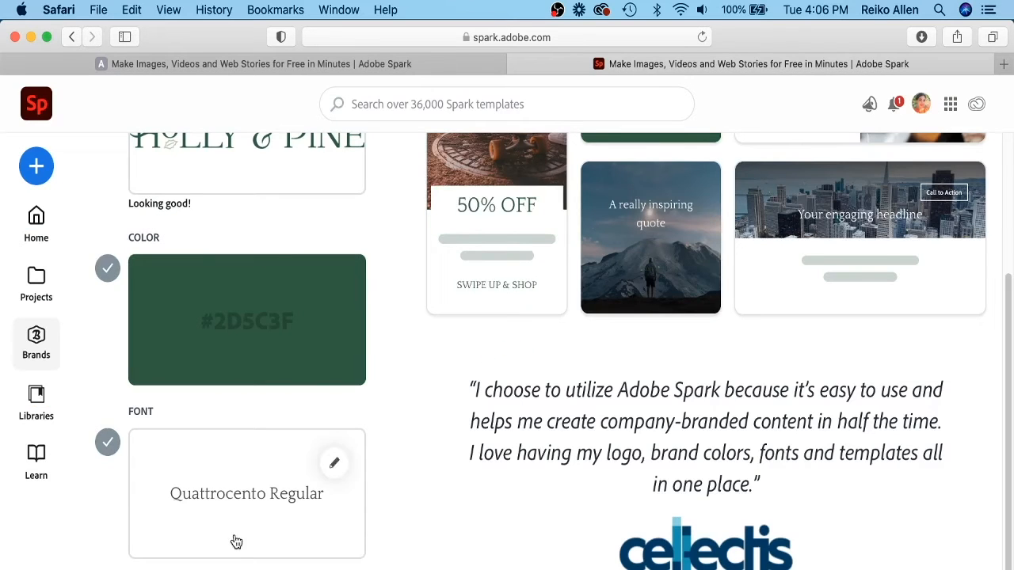
Name the new brand Holly-Pine Brand and create it.
text(H)
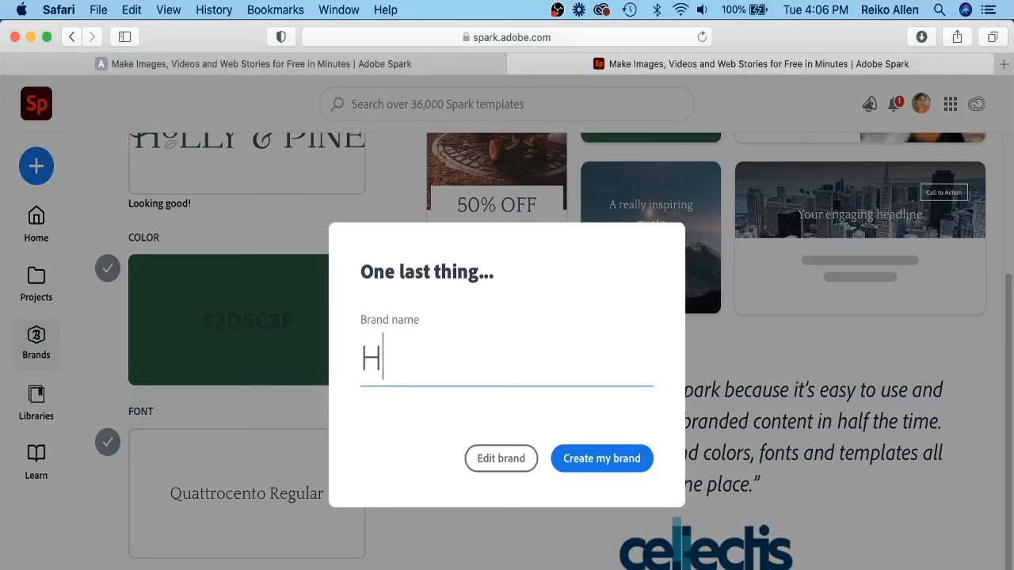
text(olly-Pin)
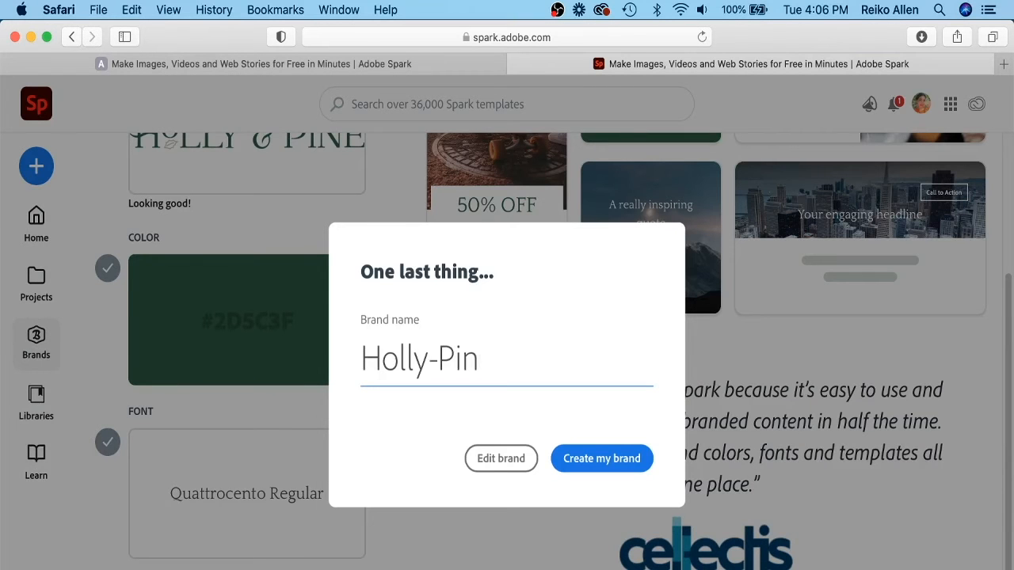
text(e Brand)
click(575, 473)
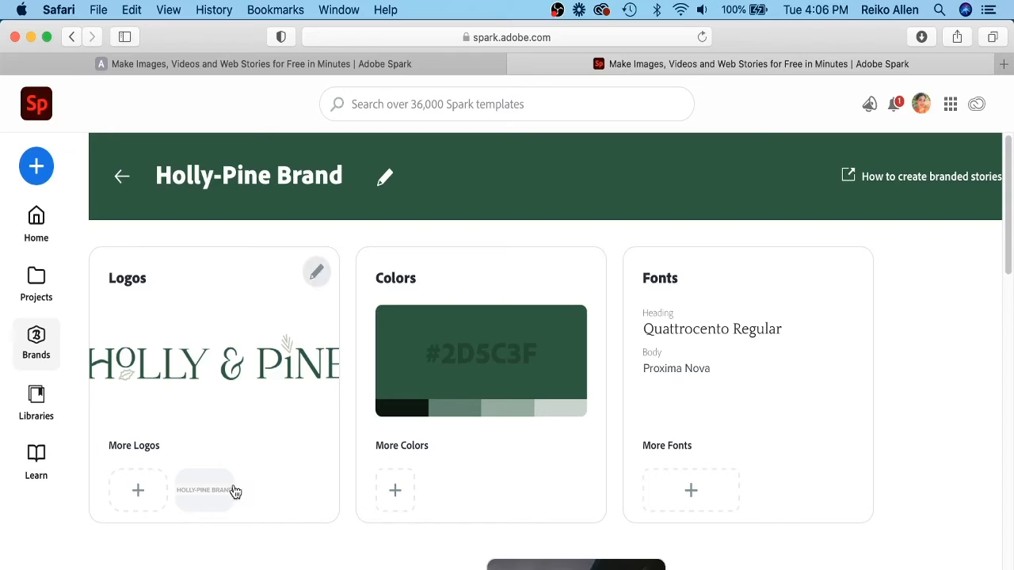
Upload Montserrat-Regular.ttf as an additional brand font, accepting the font conversion agreement.
click(701, 497)
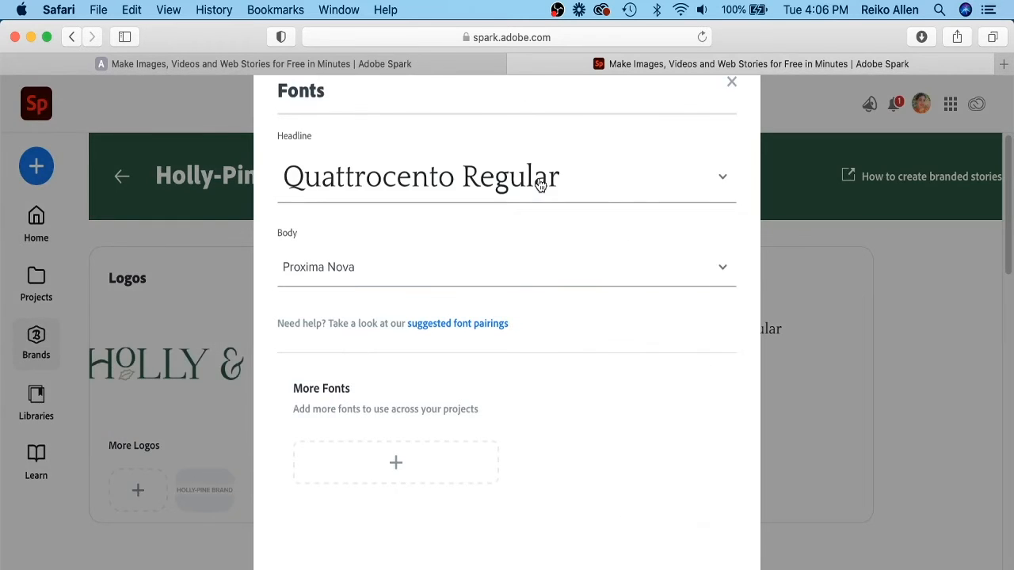
click(724, 272)
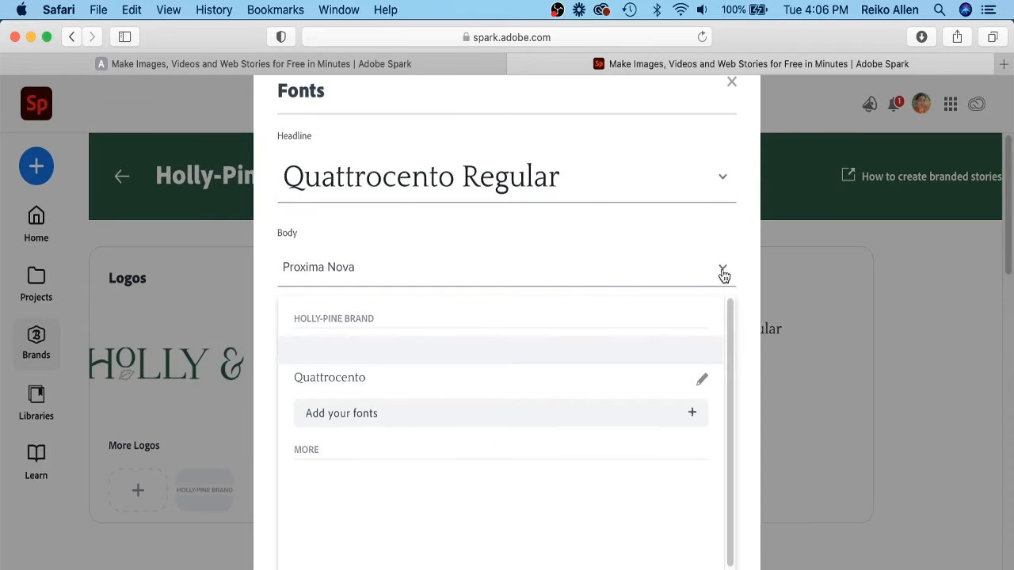
drag(729, 326, 736, 294)
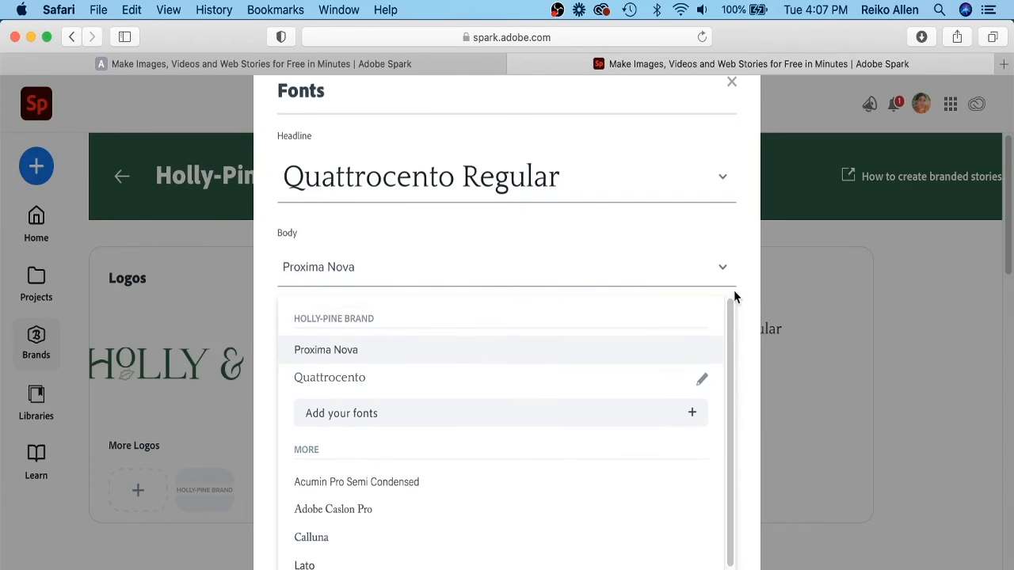
click(481, 420)
click(720, 94)
text(mo)
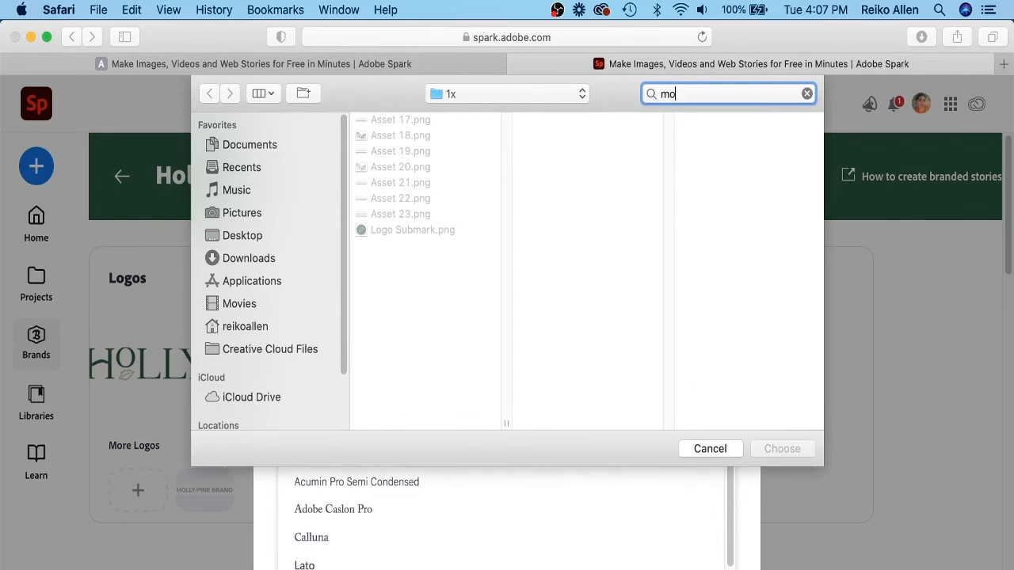
text(nts)
click(439, 378)
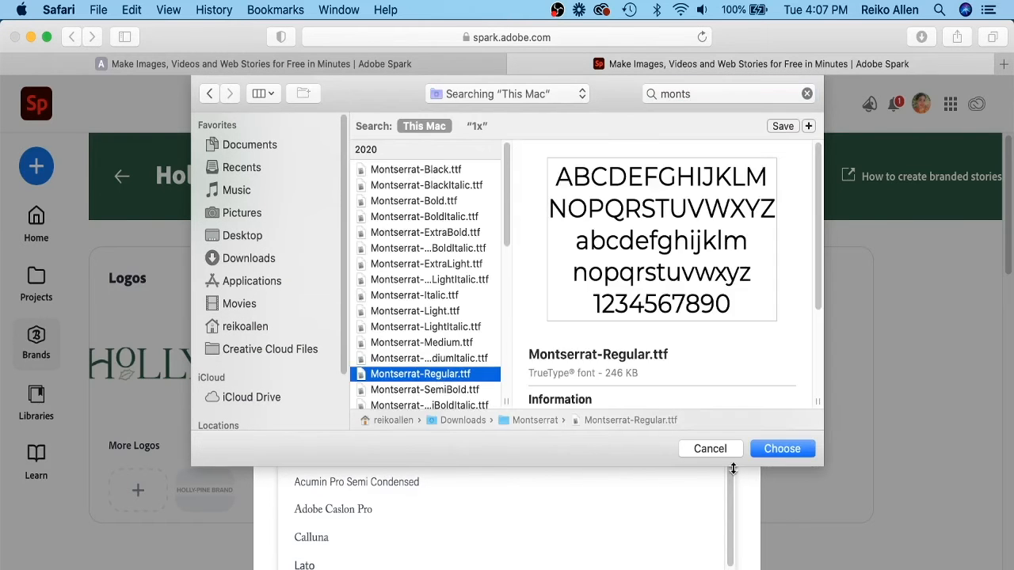
click(779, 449)
click(337, 434)
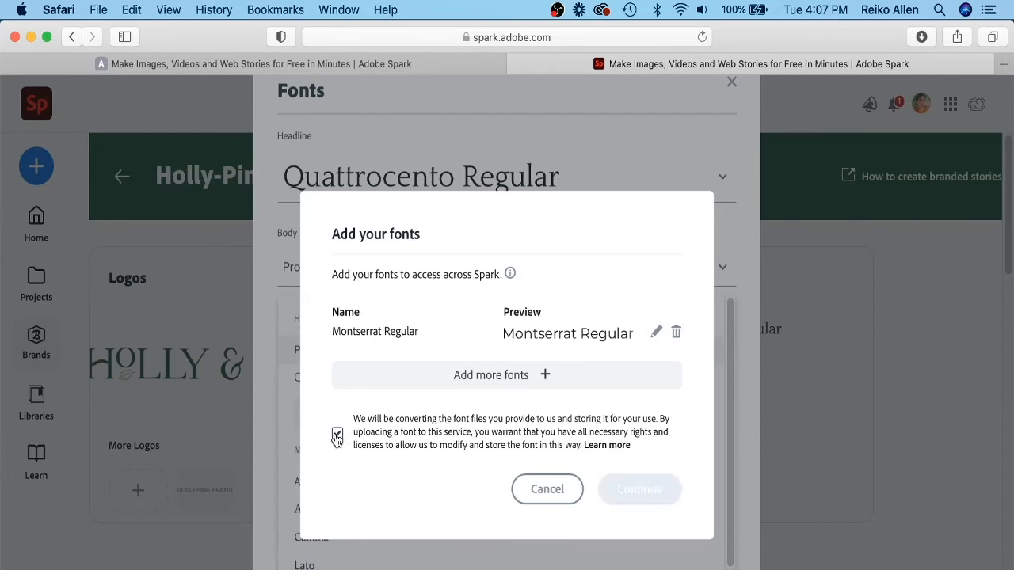
click(639, 488)
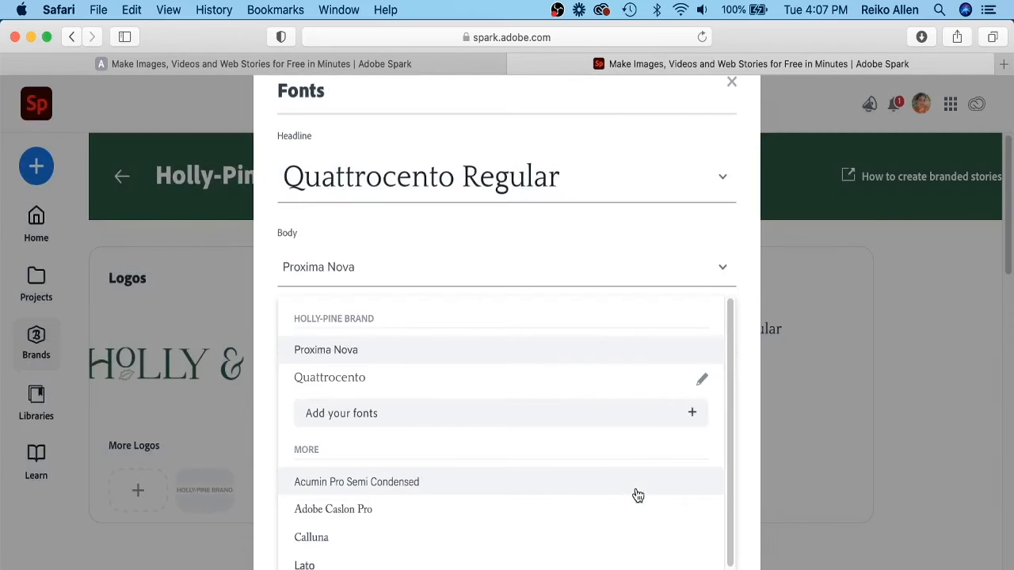
Set the brand's body font to Montserrat and close the Fonts dialog.
click(726, 270)
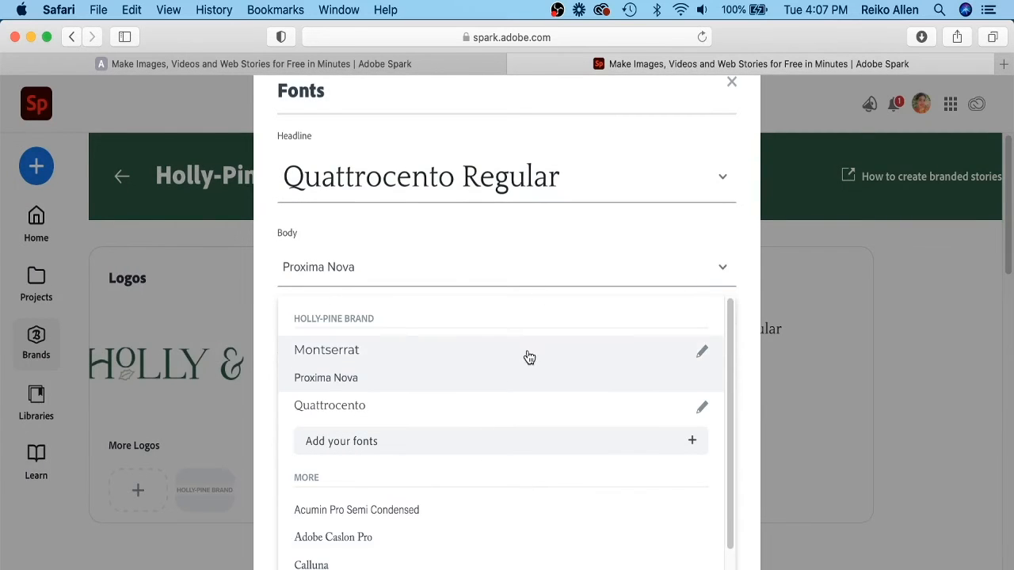
click(526, 353)
click(637, 440)
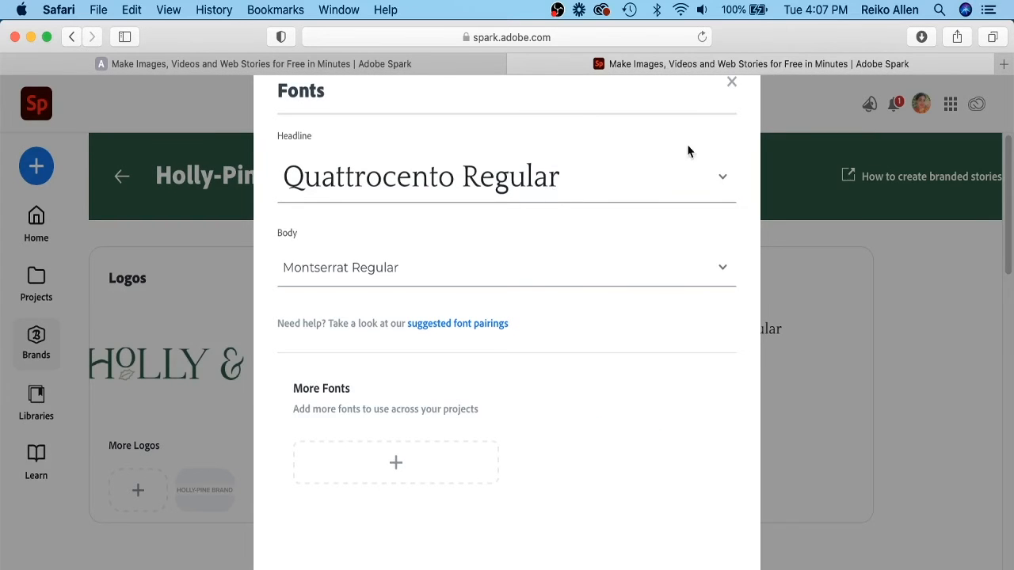
click(730, 83)
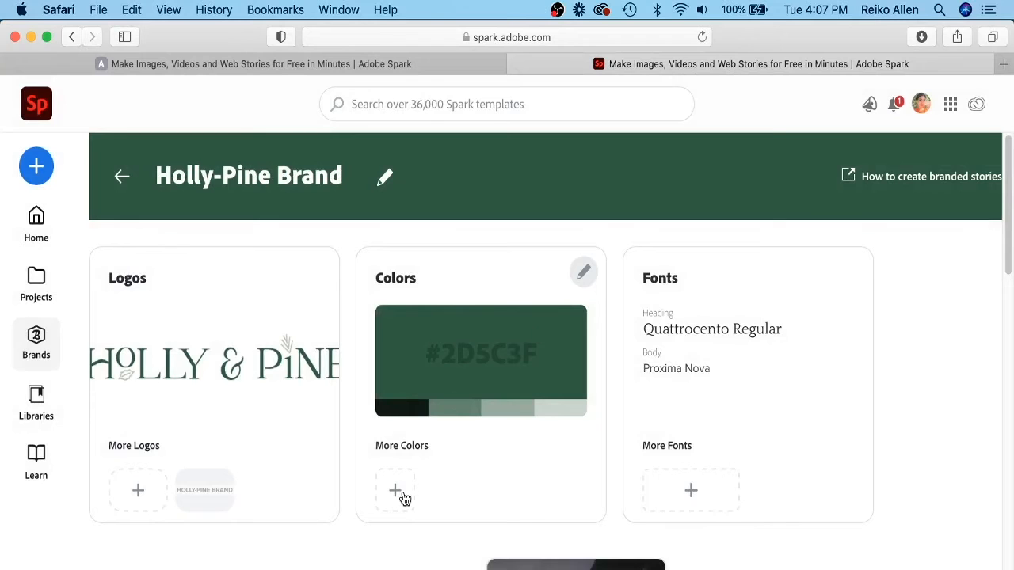
Add the gold swatch color copied from the Illustrator logo palette as an extra brand color.
click(404, 497)
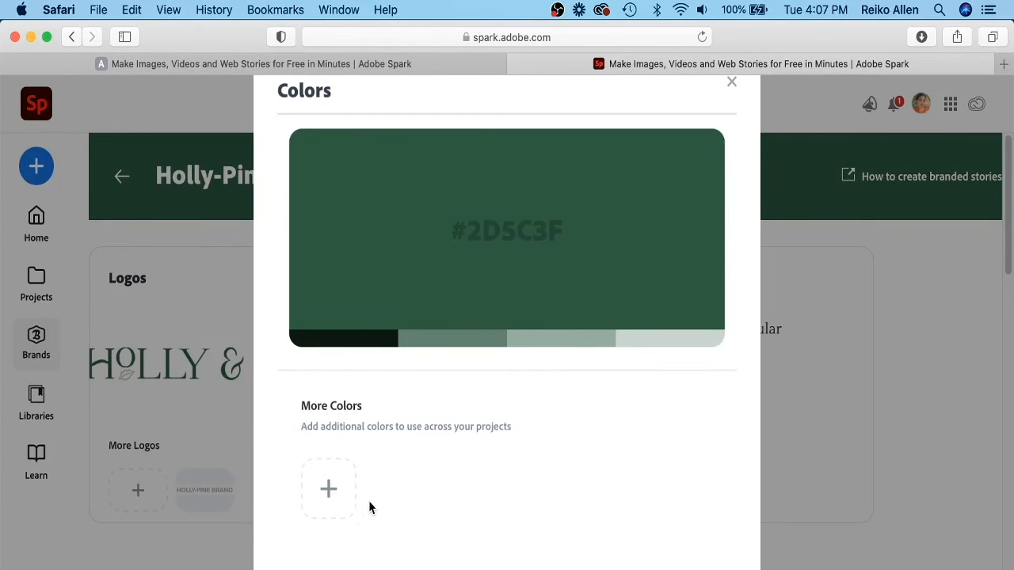
click(333, 496)
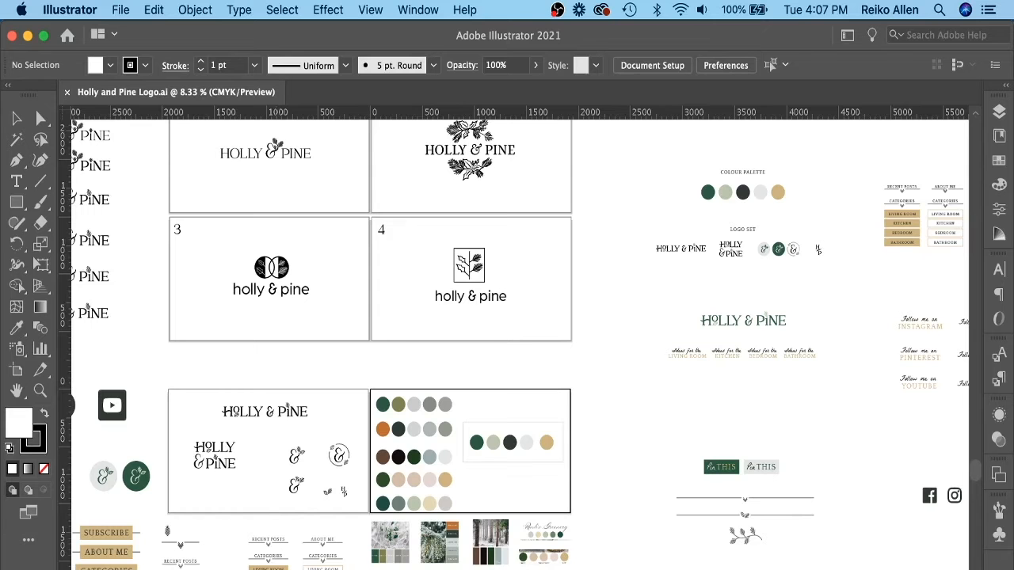
click(546, 442)
double_click(16, 433)
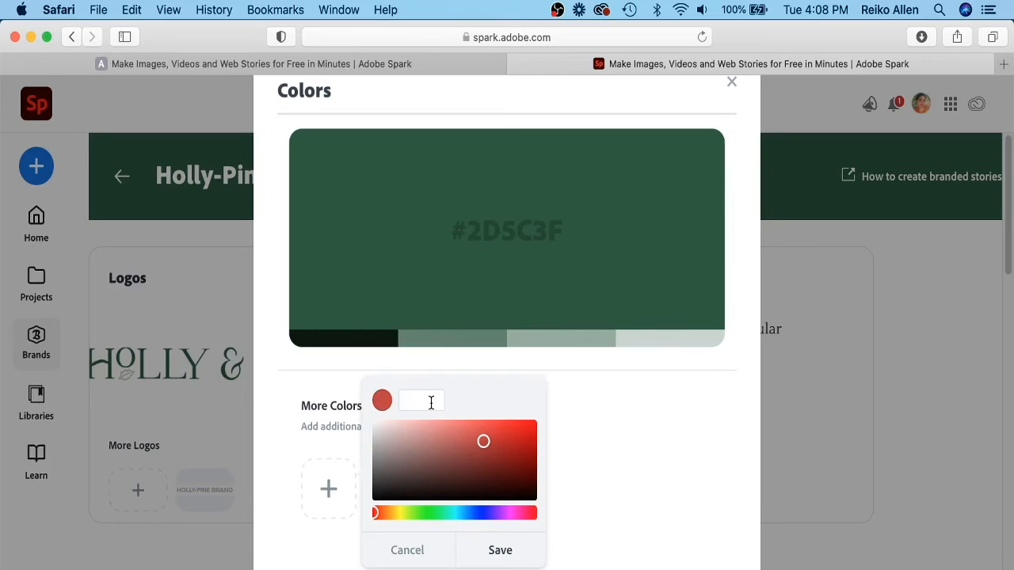
text(CFBA7E)
click(499, 553)
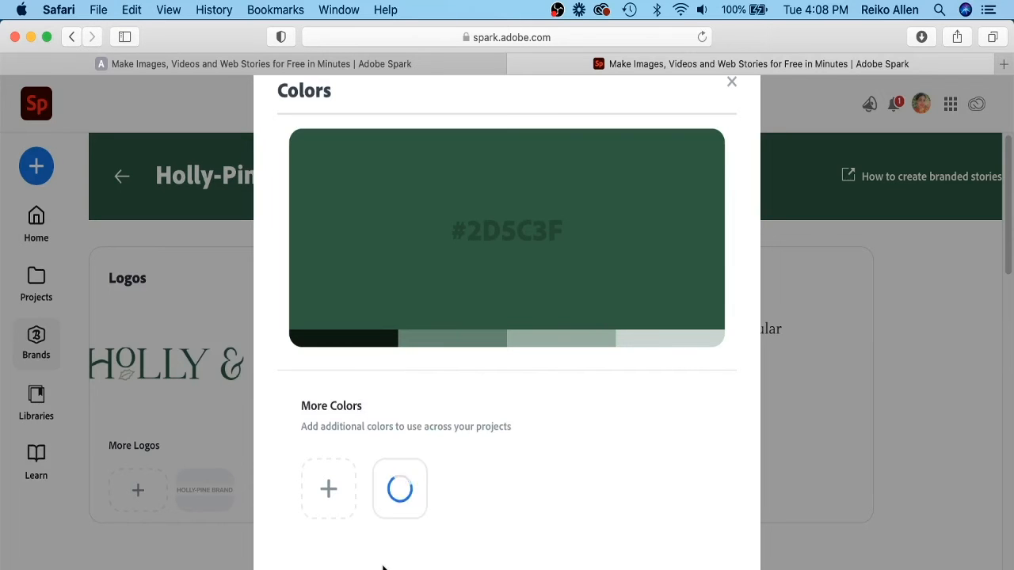
Add the light gray #e4e4e4 from the Illustrator palette as another brand color.
click(329, 489)
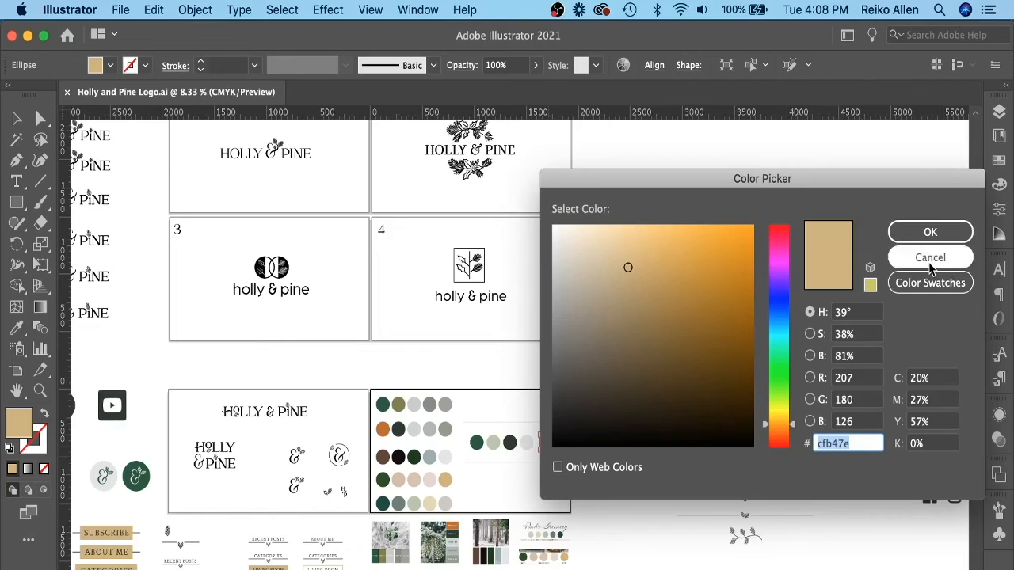
click(916, 231)
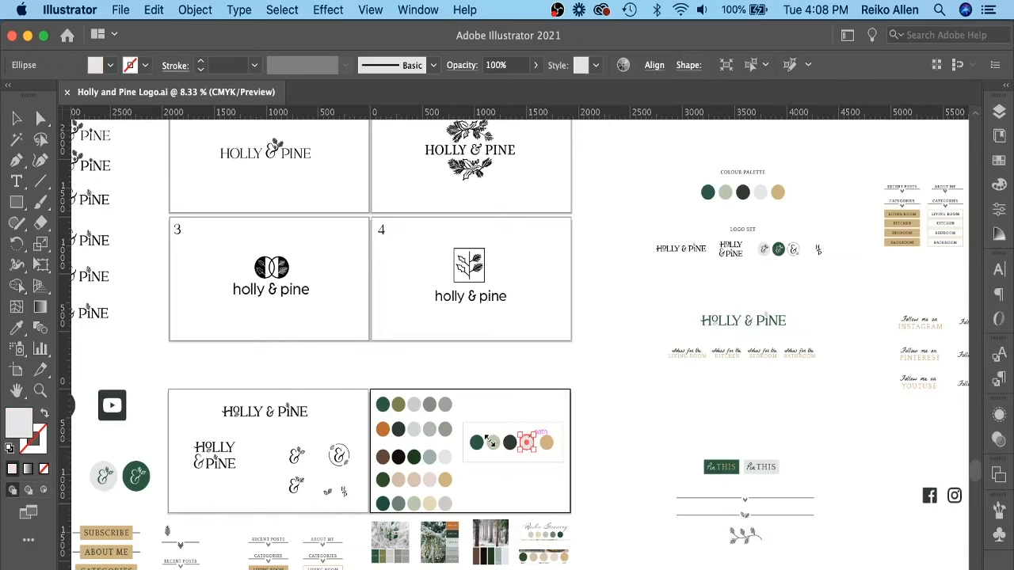
double_click(12, 431)
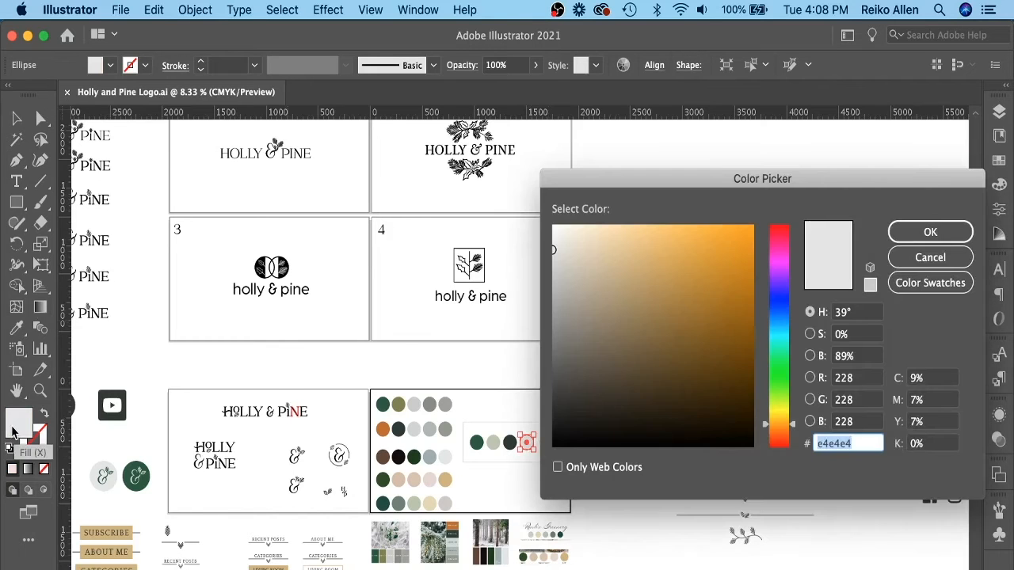
click(930, 257)
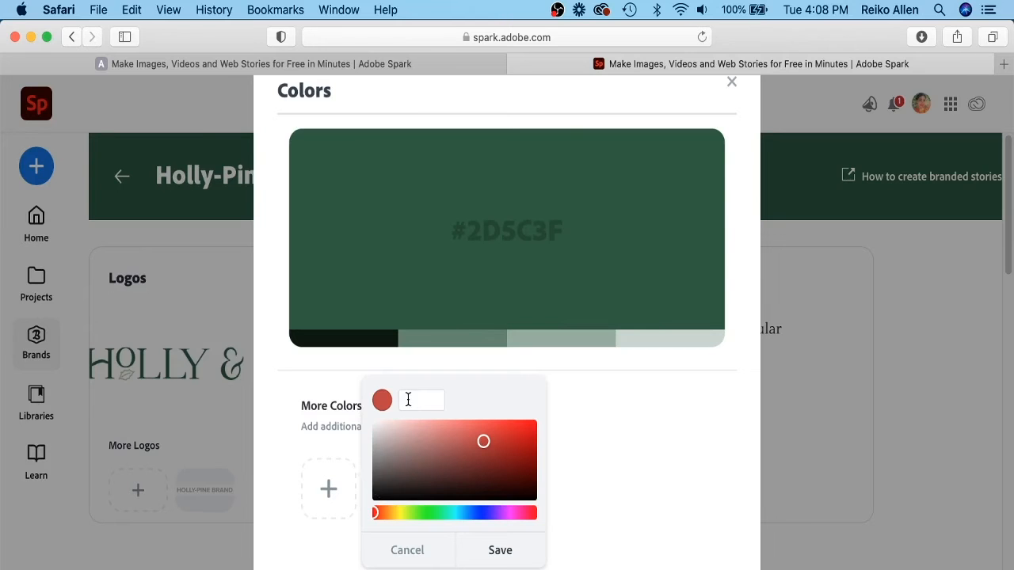
text(D4D4D4)
click(519, 551)
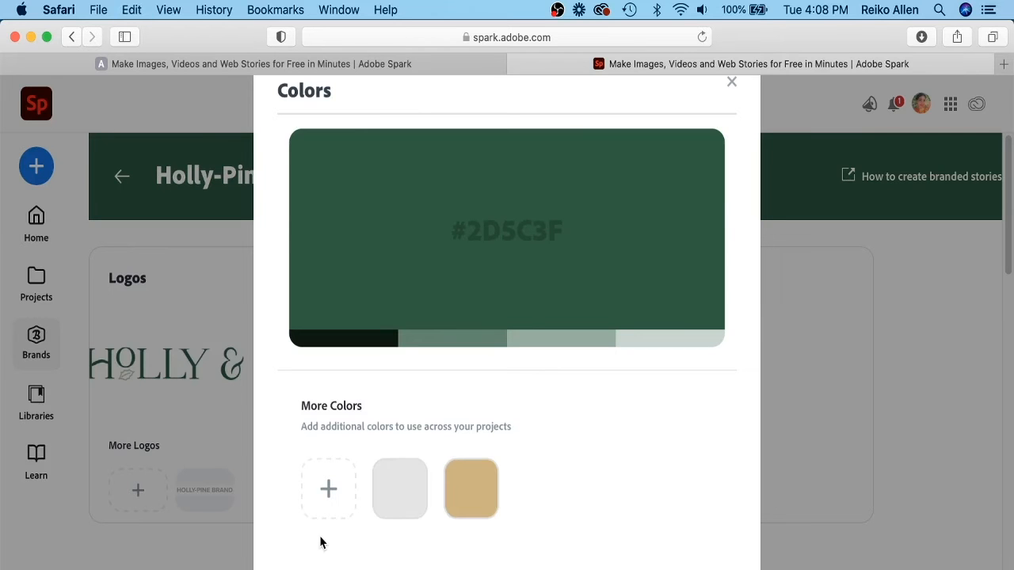
Add the dark charcoal #303a34 from the Illustrator palette as another brand color.
click(327, 491)
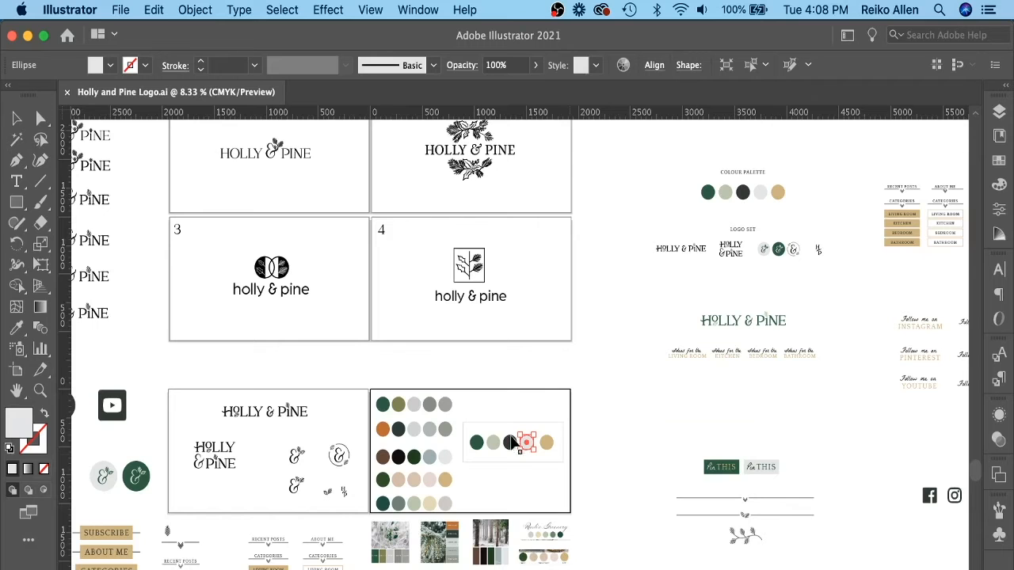
click(507, 442)
double_click(22, 425)
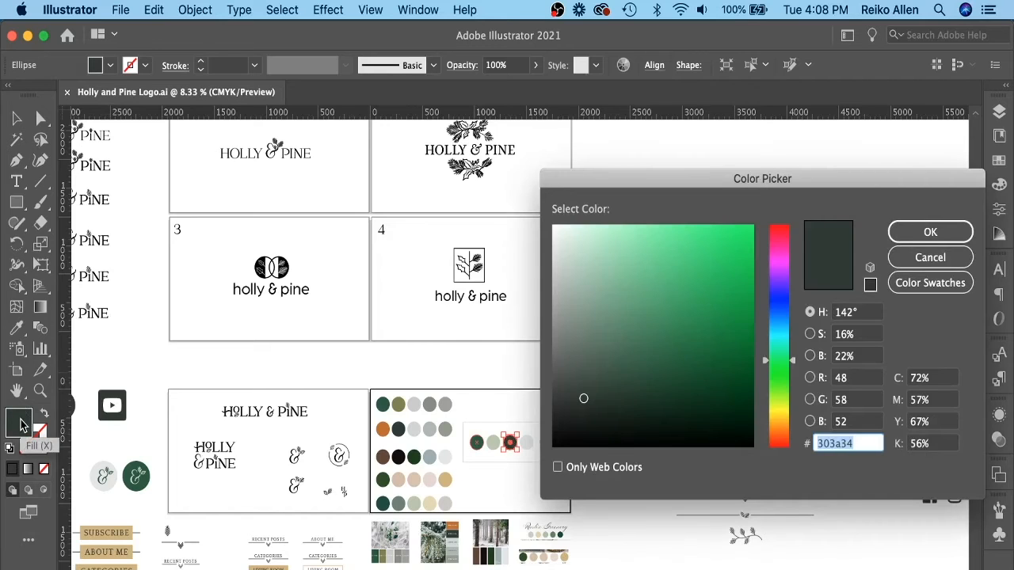
click(917, 258)
click(317, 568)
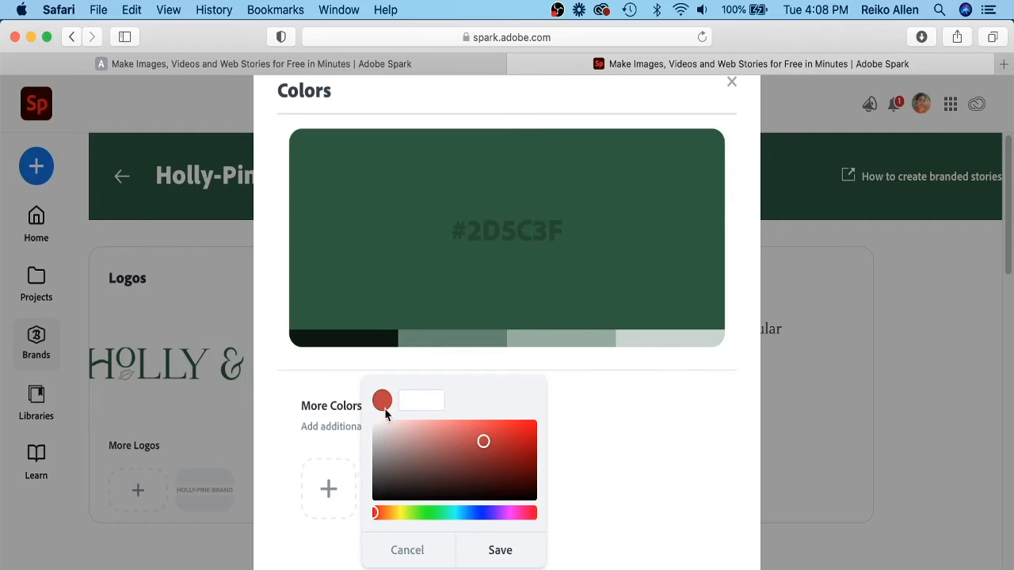
text(303A34)
click(499, 550)
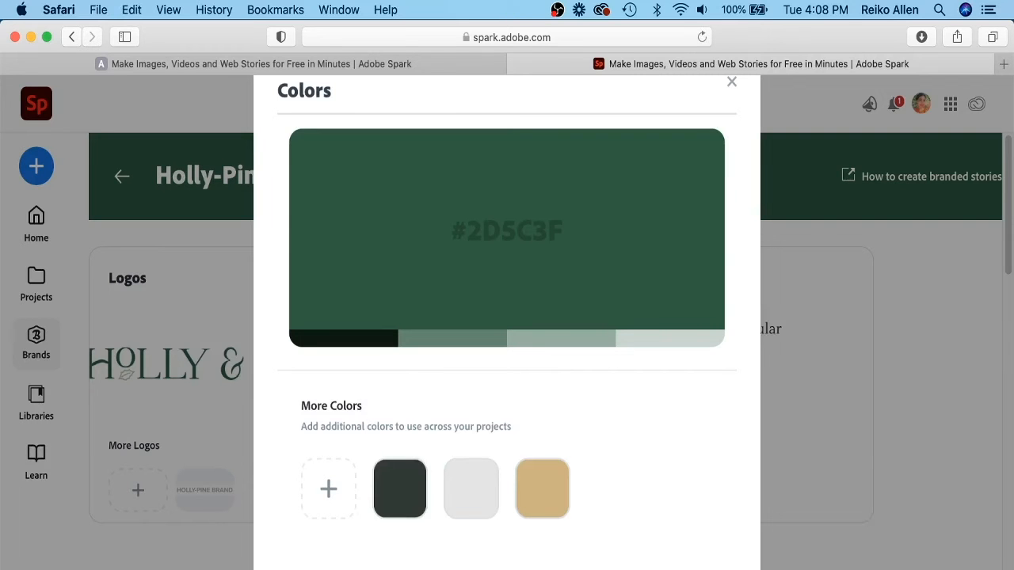
Add the sage green #bcc6ae from the Illustrator palette as a brand color and close the Colors dialog.
click(328, 495)
key(super+Tab)
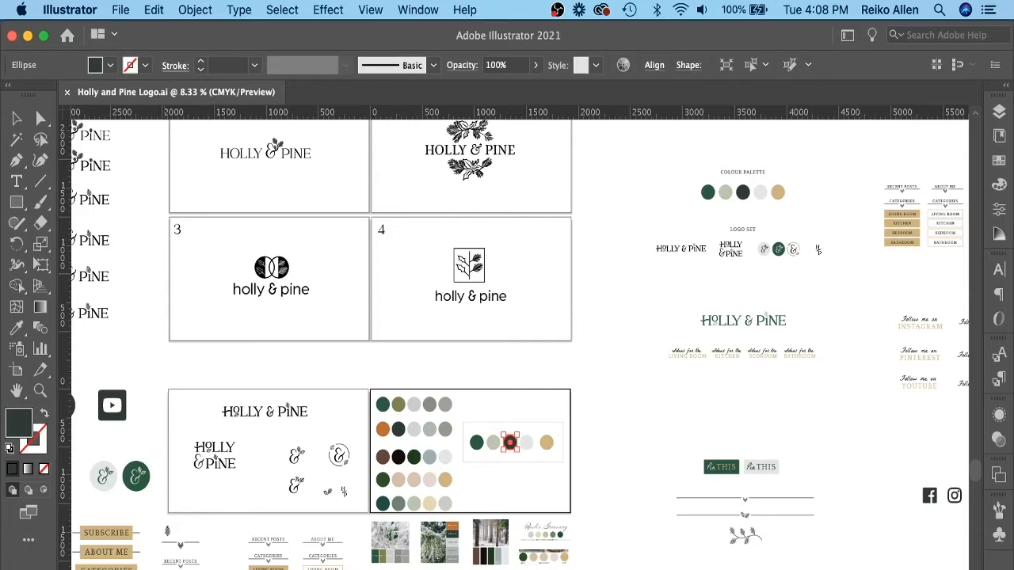
click(493, 442)
double_click(18, 421)
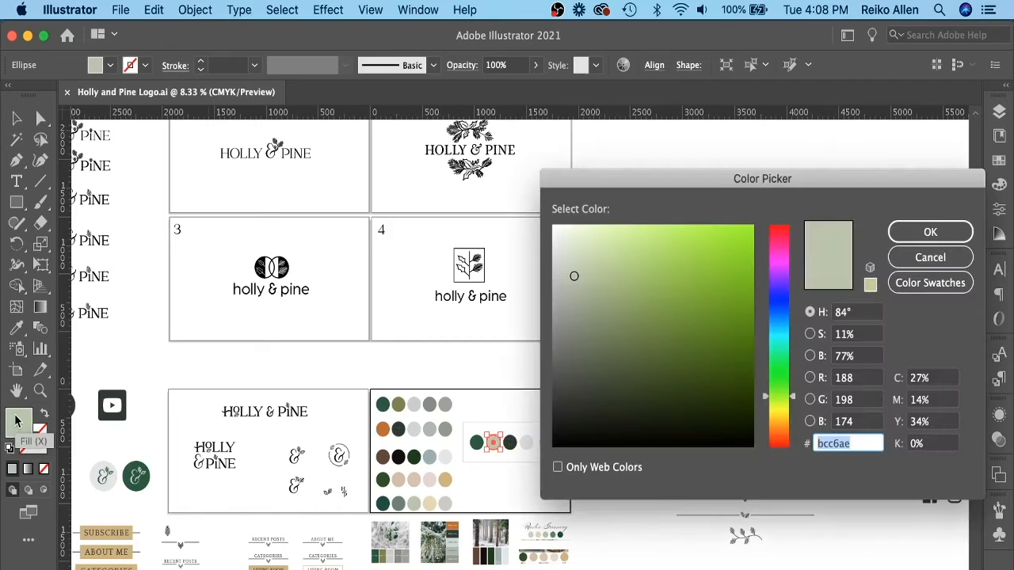
click(925, 258)
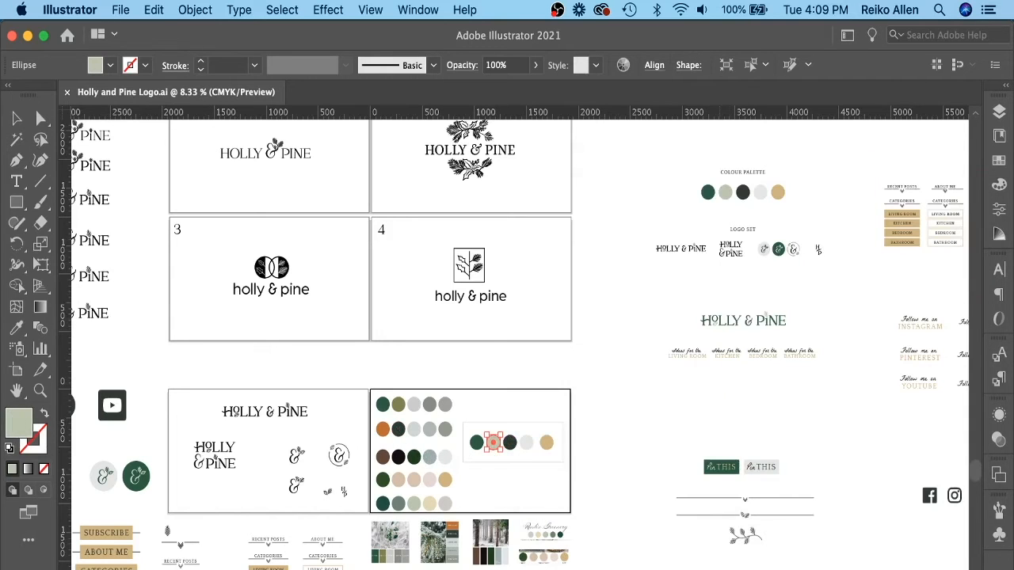
key(super+Tab)
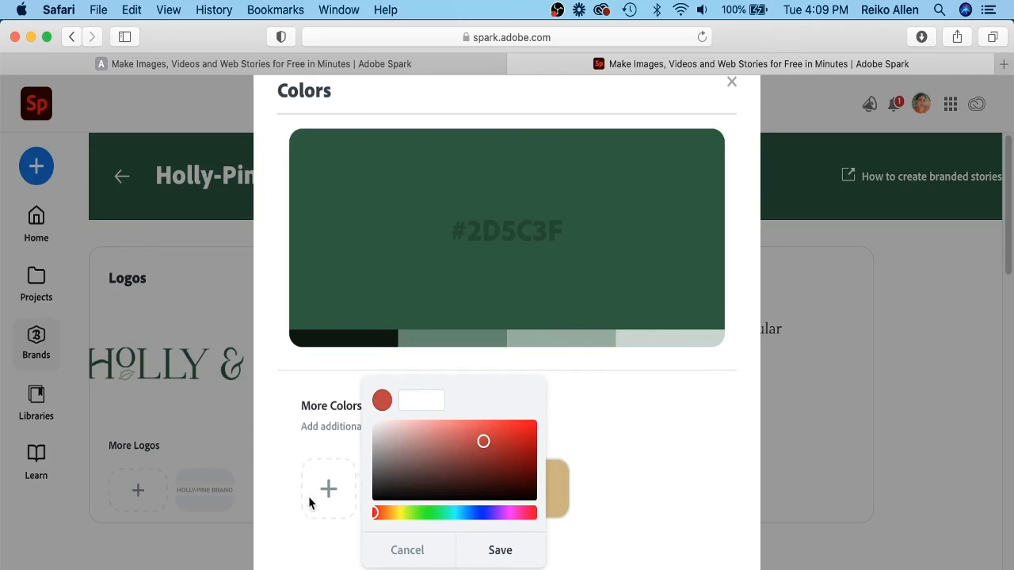
click(498, 550)
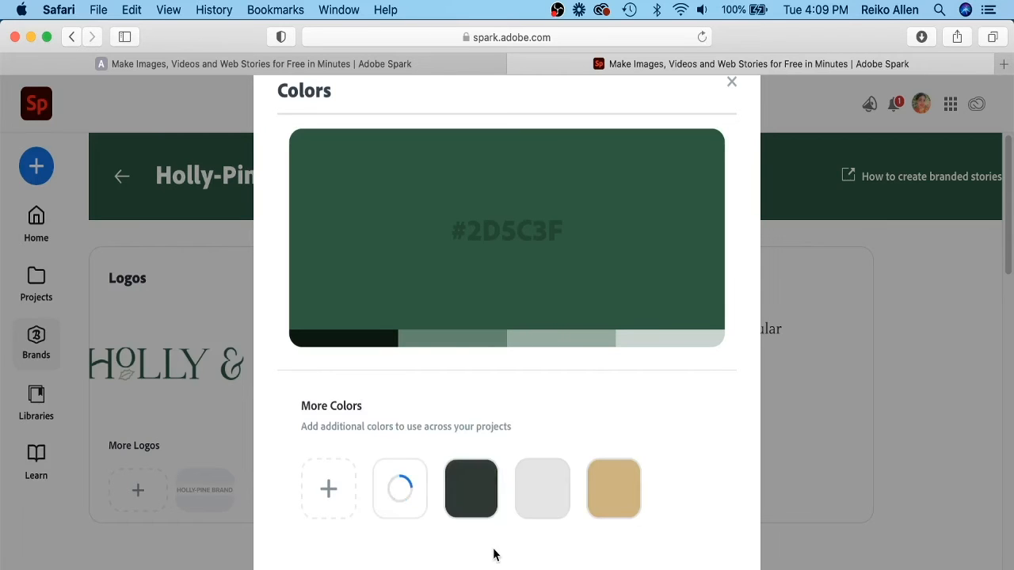
click(732, 84)
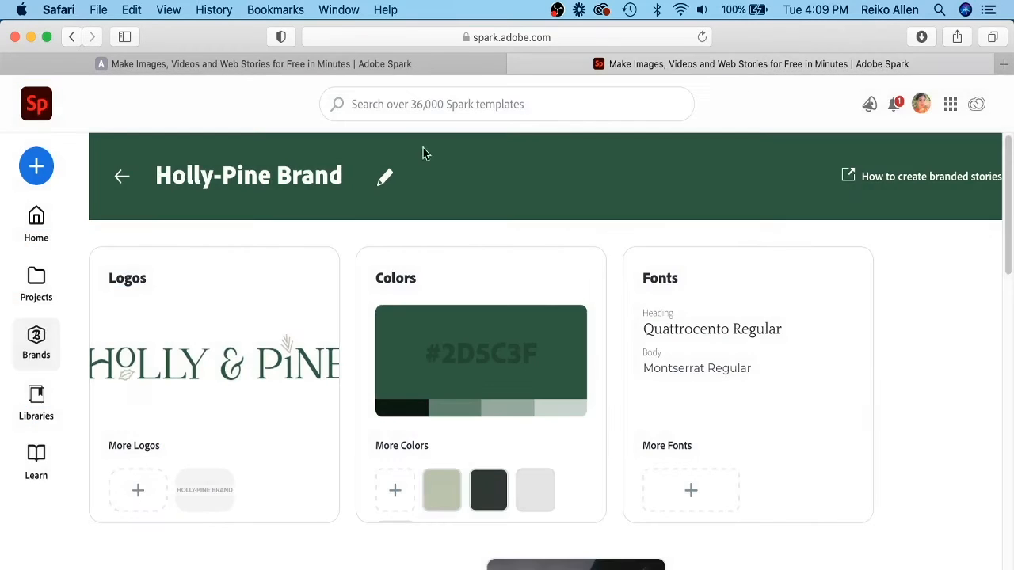
Replace the additional brand logo with Logo Submark.png and close the Logos dialog.
click(144, 508)
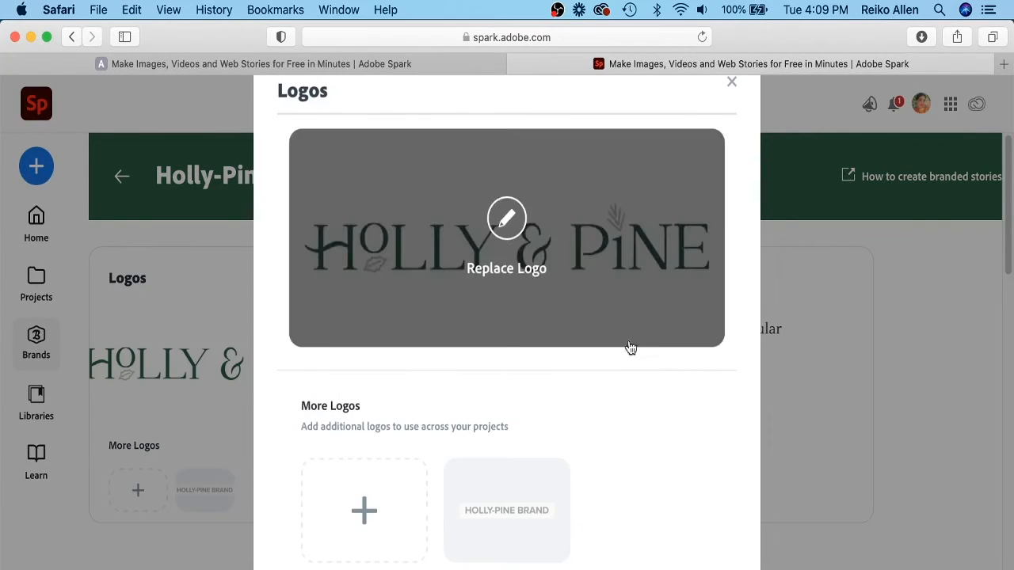
click(547, 482)
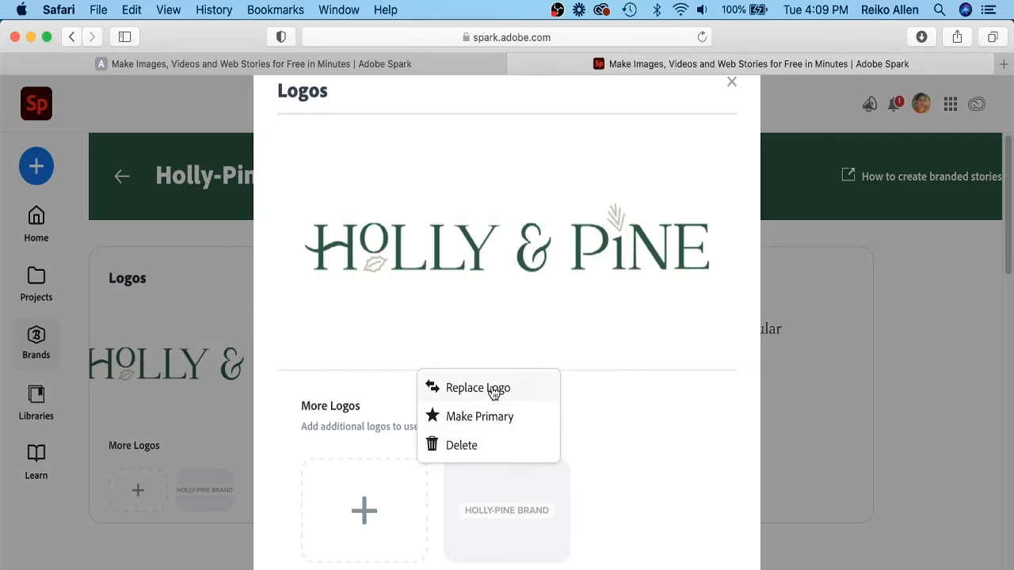
click(491, 389)
click(449, 231)
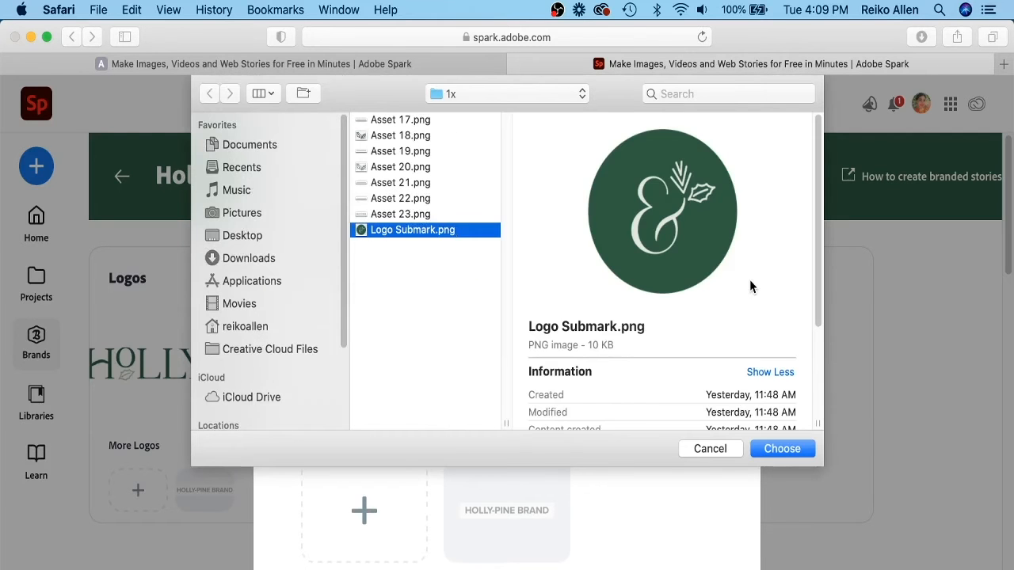
click(786, 452)
click(636, 442)
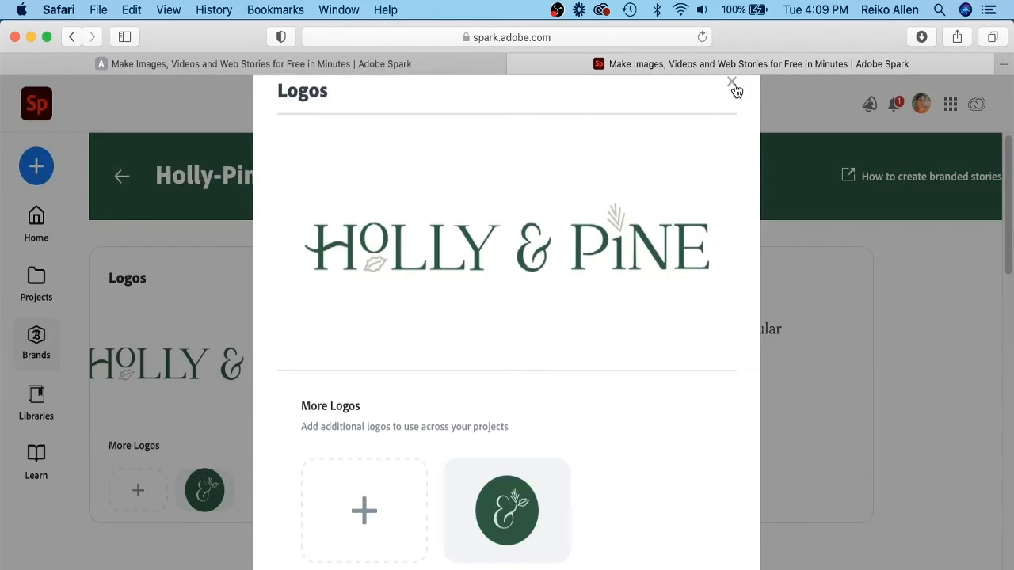
click(732, 83)
Preview the Medium video theme and return to the brand page.
drag(1009, 162, 1011, 450)
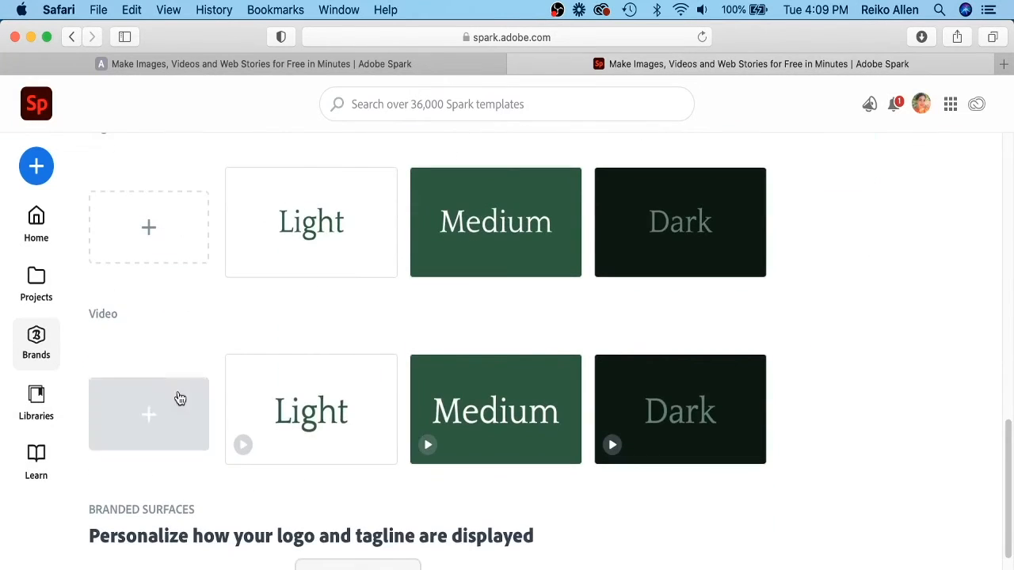
click(448, 446)
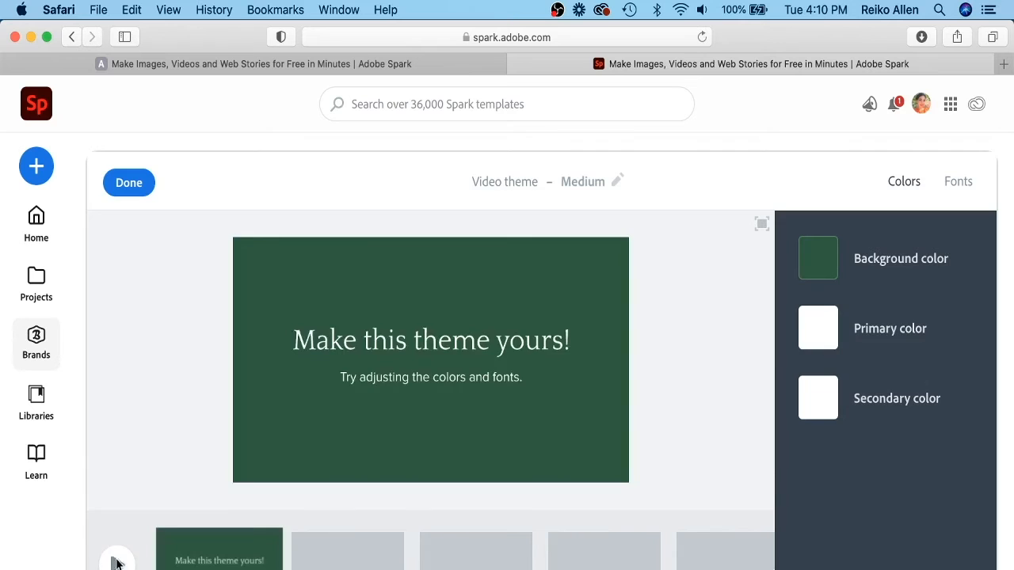
click(115, 563)
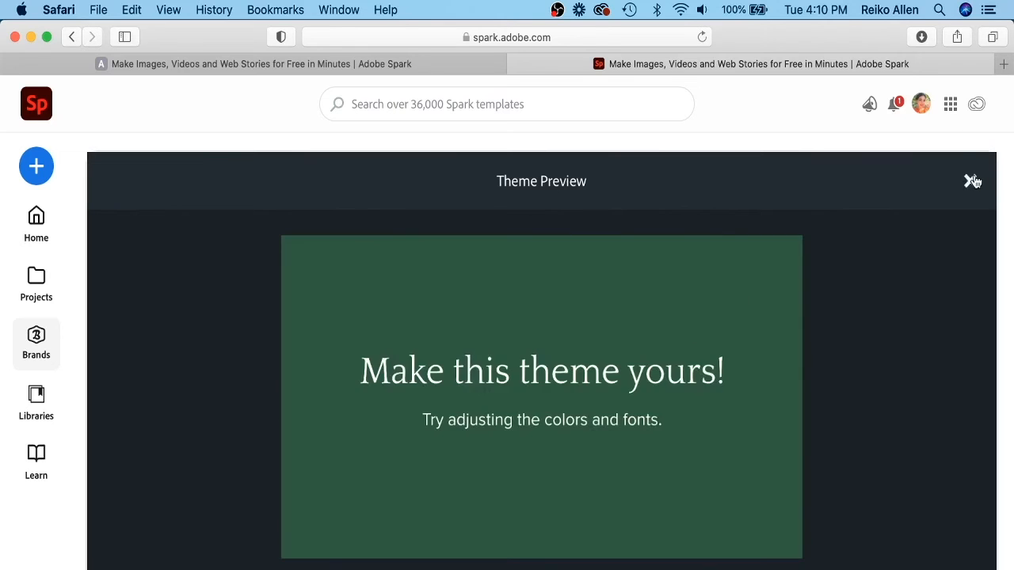
click(971, 181)
click(132, 187)
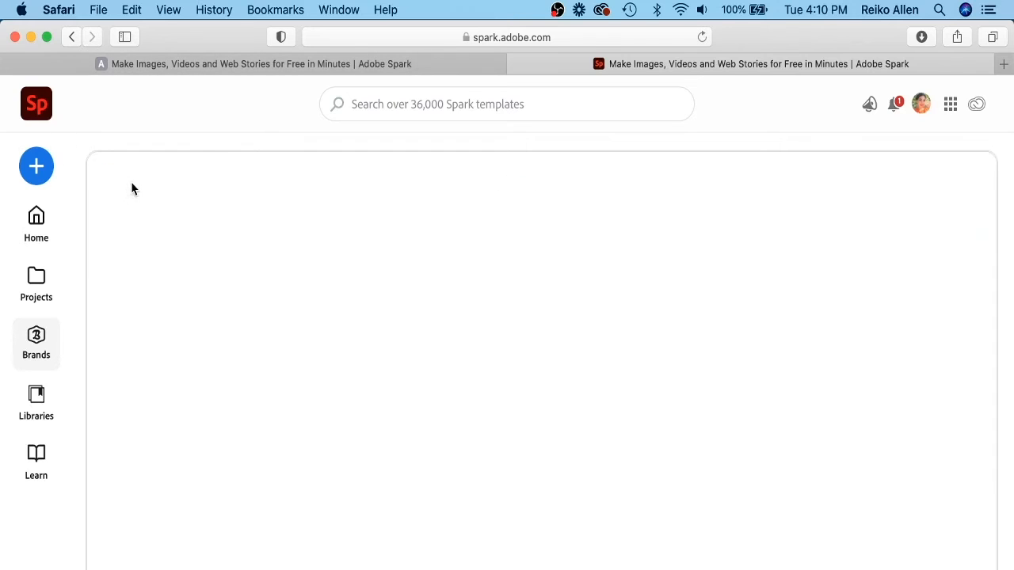
Add a new video theme with light gray #e4e4e4 background and charcoal #303a34 secondary color from the brand colors.
click(151, 453)
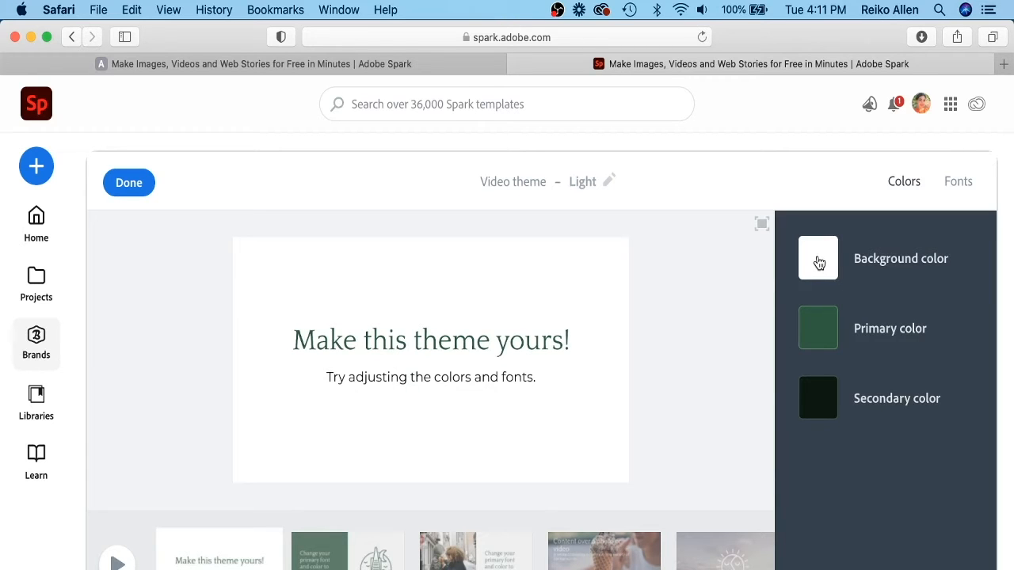
click(818, 260)
click(876, 331)
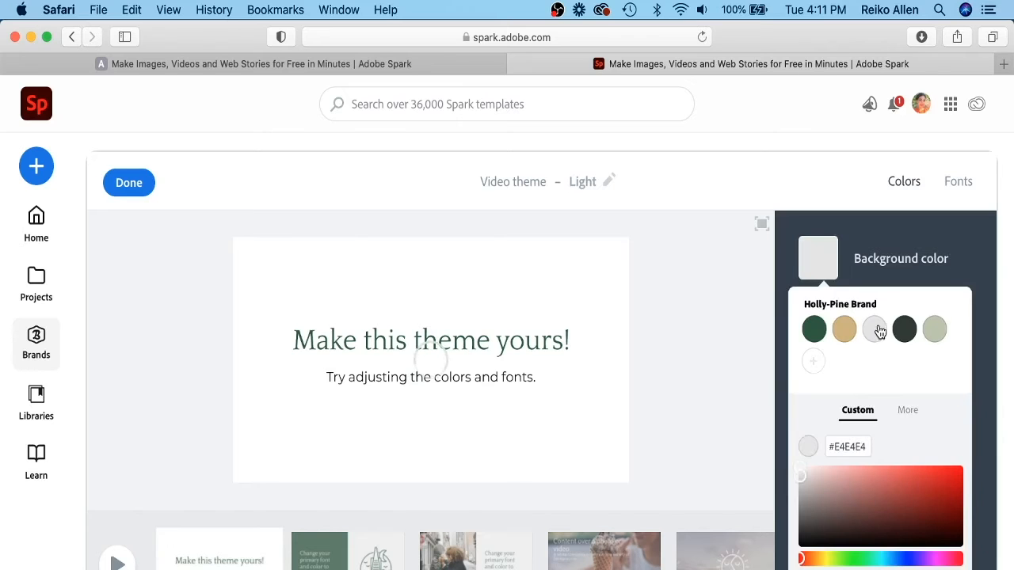
click(966, 255)
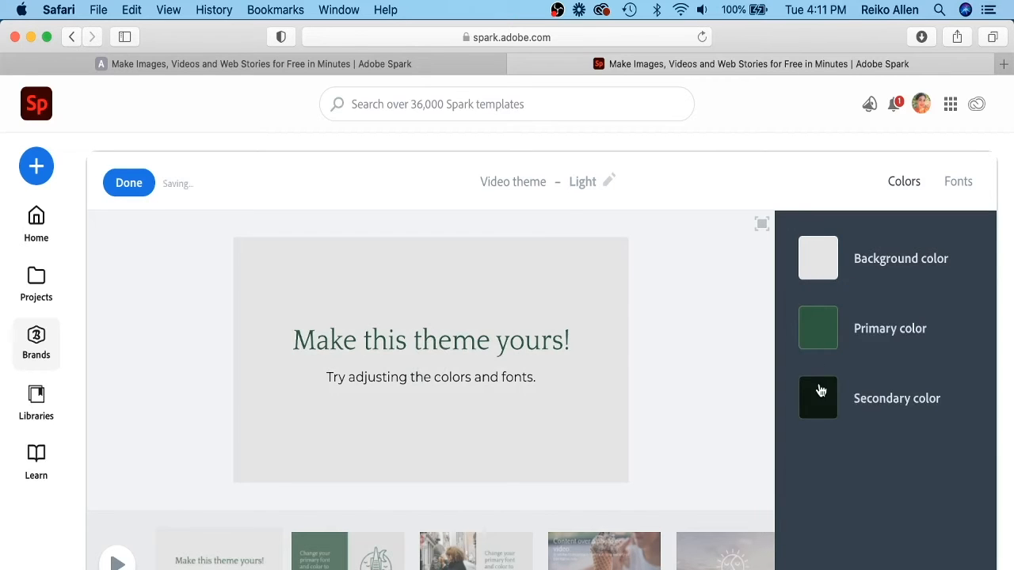
click(819, 408)
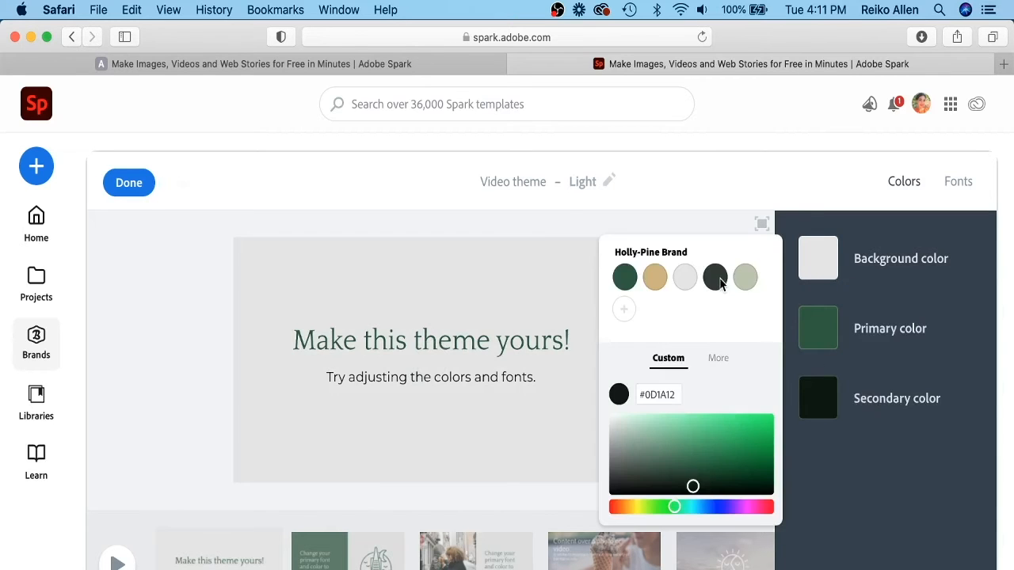
click(878, 483)
Preview the new video theme and return to the brand page.
click(116, 561)
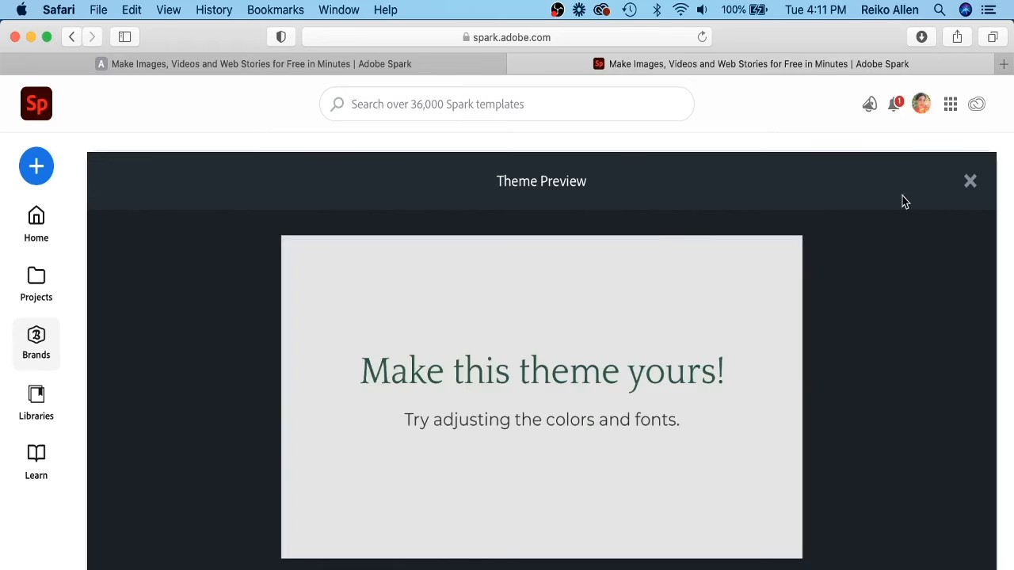
click(969, 183)
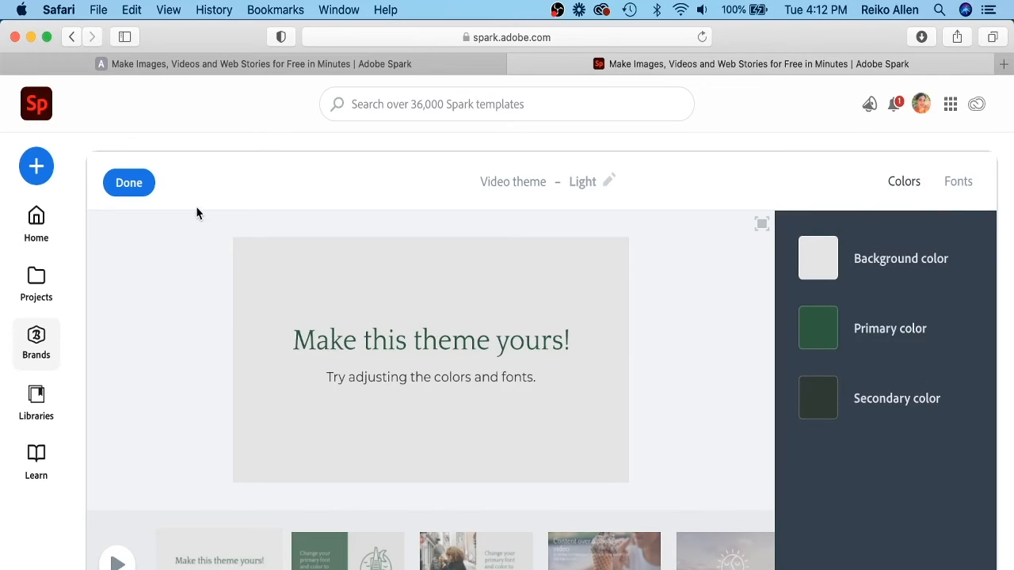
click(129, 183)
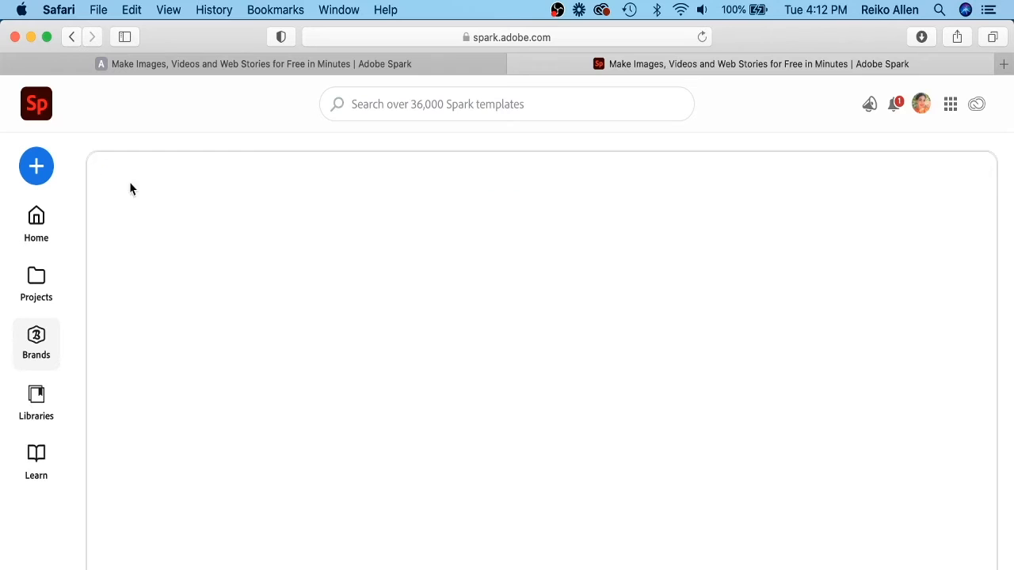
Rename the new video theme to Green-Light Grey and save it.
mouse_move(834, 429)
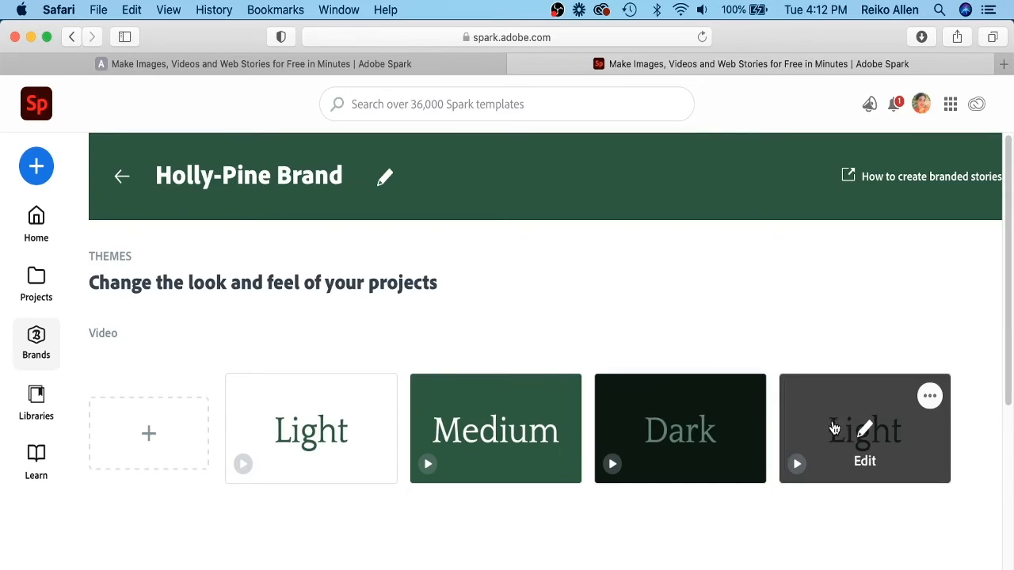
click(881, 424)
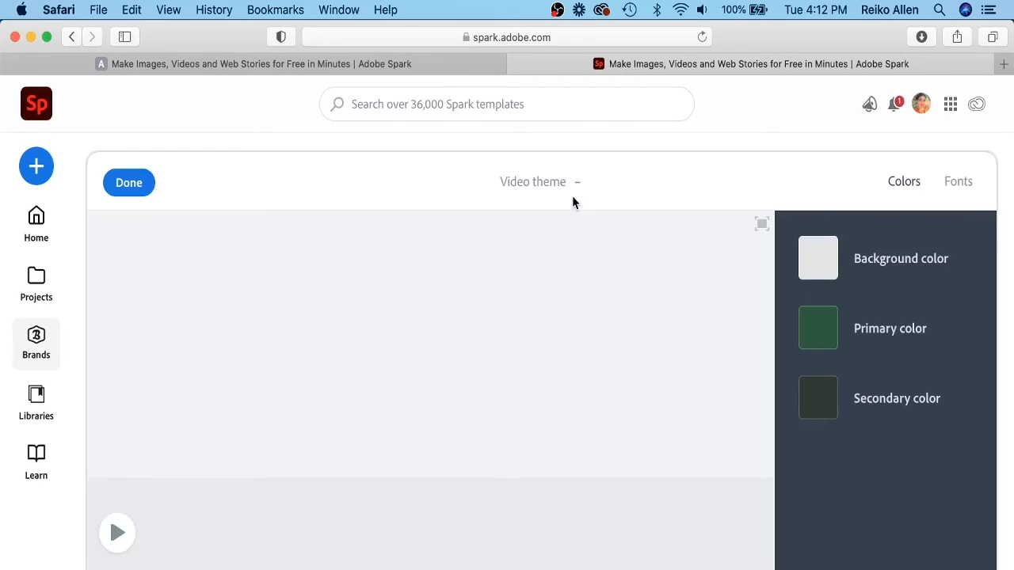
click(580, 182)
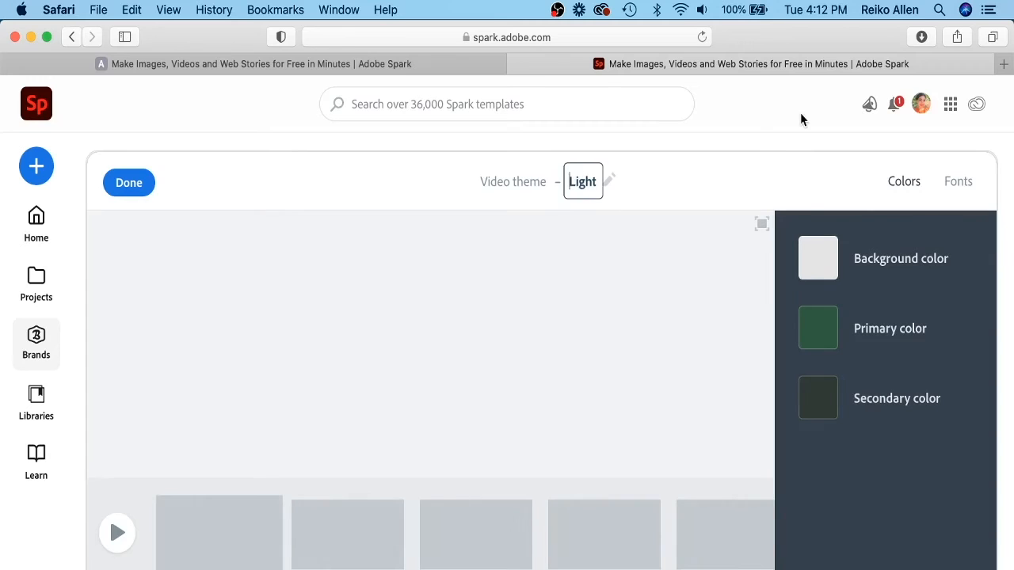
double_click(595, 181)
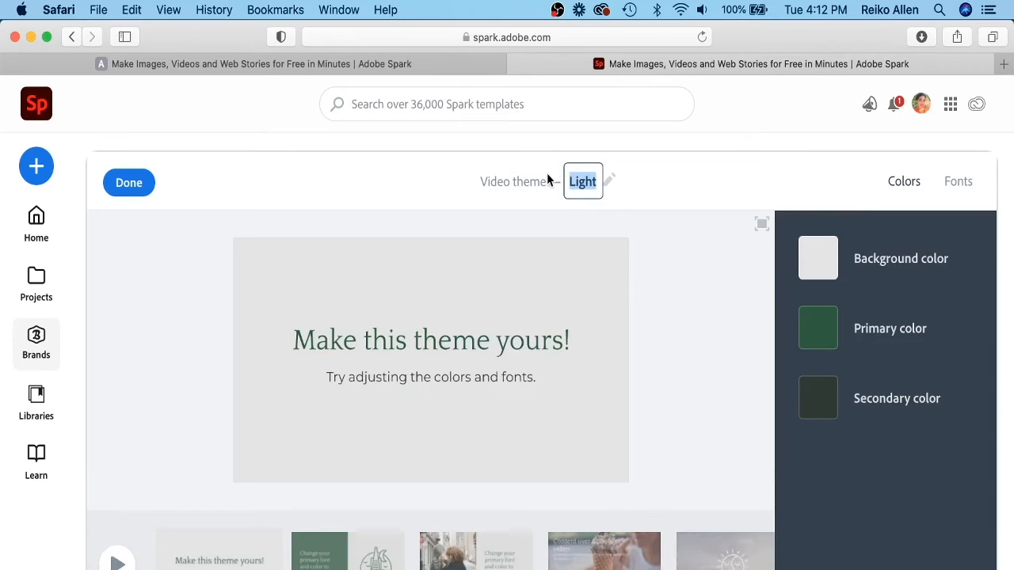
text(Green-Grey)
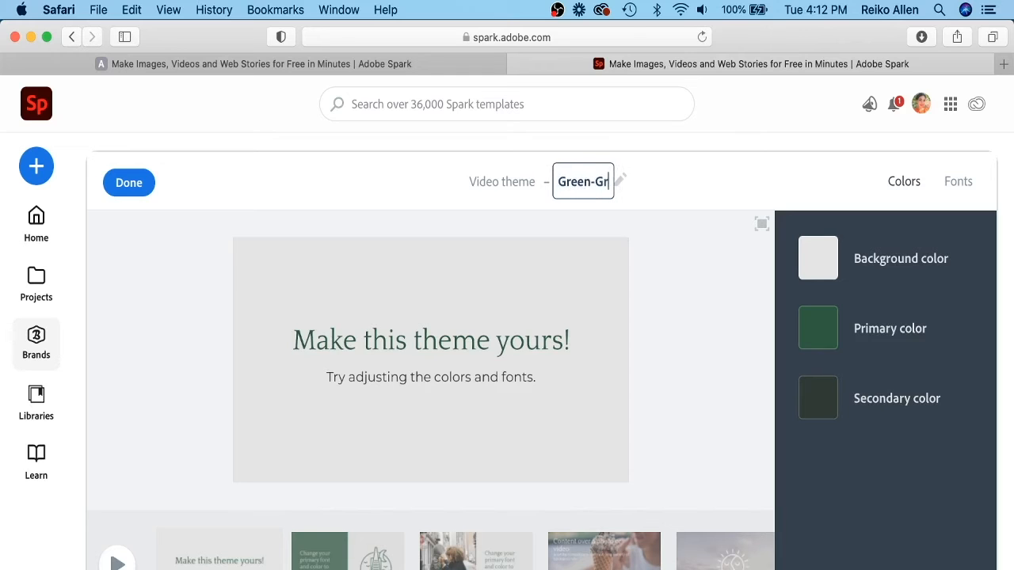
key(BackSpace)
key(BackSpace)
key(BackSpace)
key(BackSpace)
text(Light Grey)
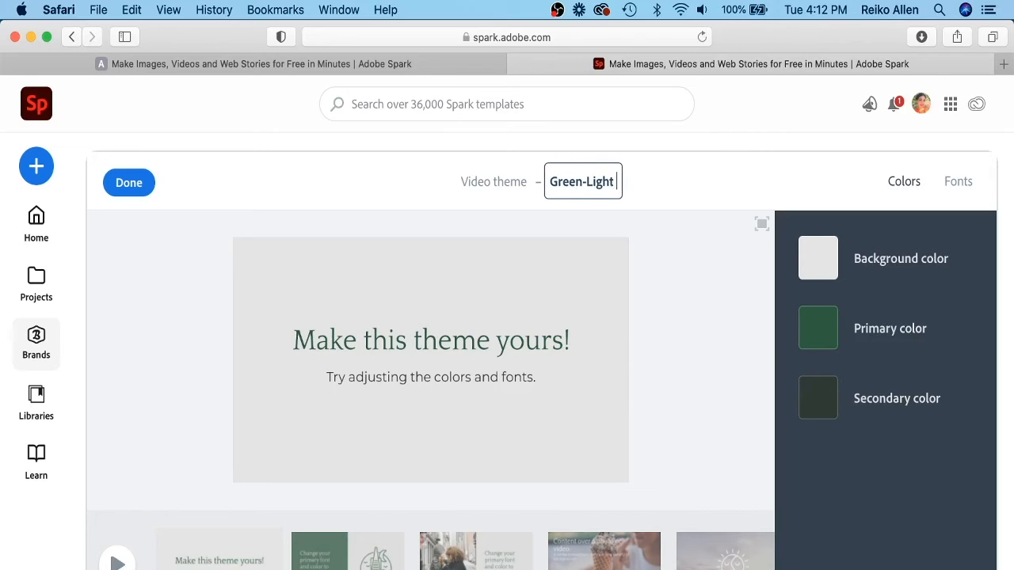
click(300, 201)
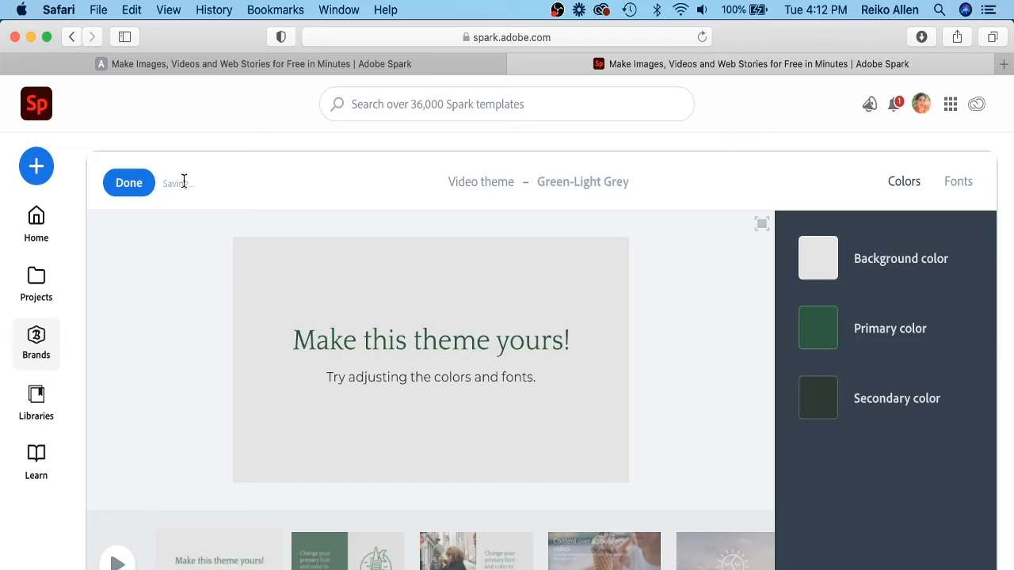
click(128, 186)
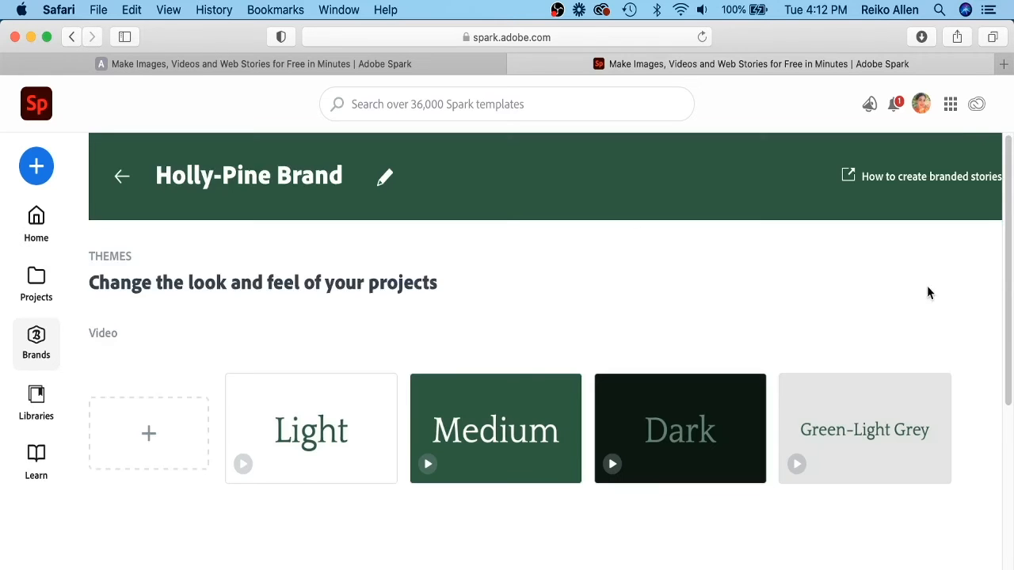
Switch to the Spark Video project and change its brand to Holly-Pine Brand.
mouse_move(1007, 244)
mouse_down()
mouse_move(1002, 322)
mouse_move(1000, 247)
mouse_up()
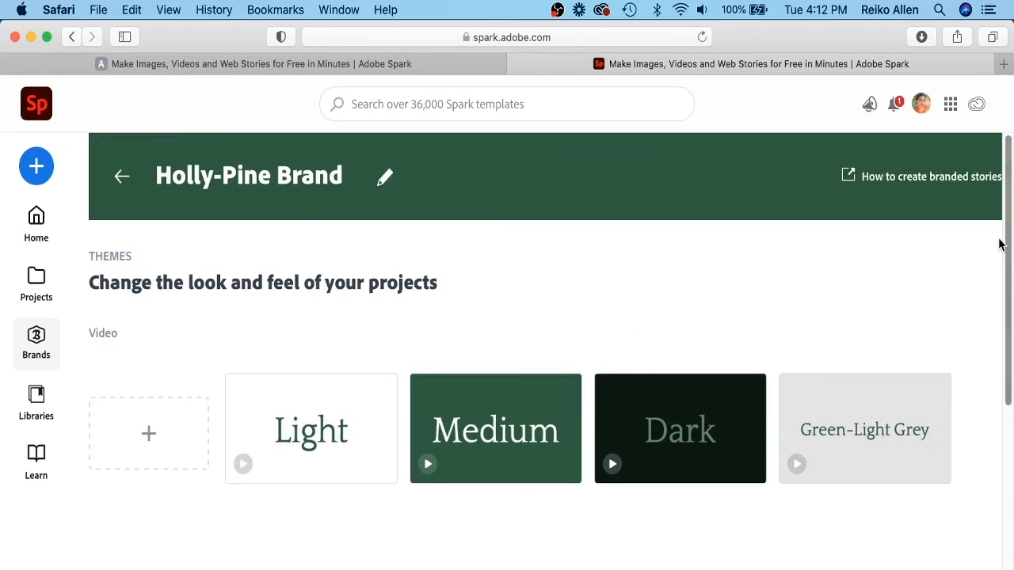
click(516, 66)
click(983, 135)
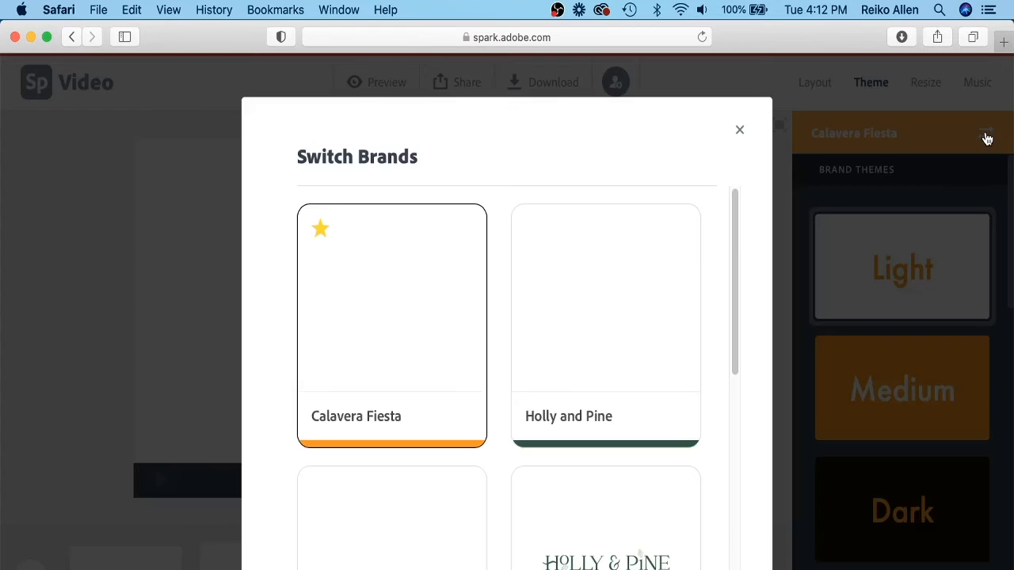
drag(734, 204, 747, 301)
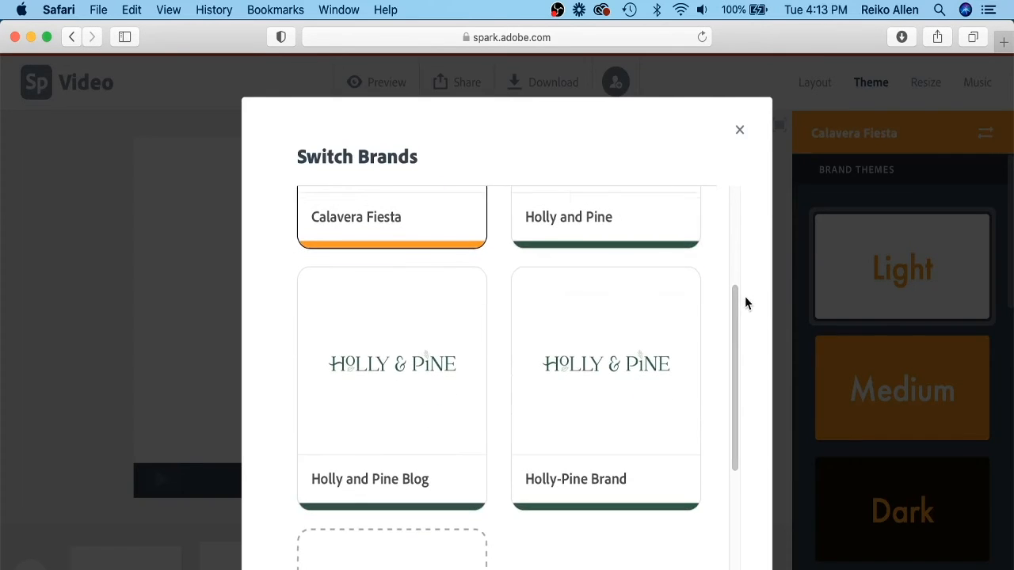
mouse_move(482, 383)
mouse_move(616, 381)
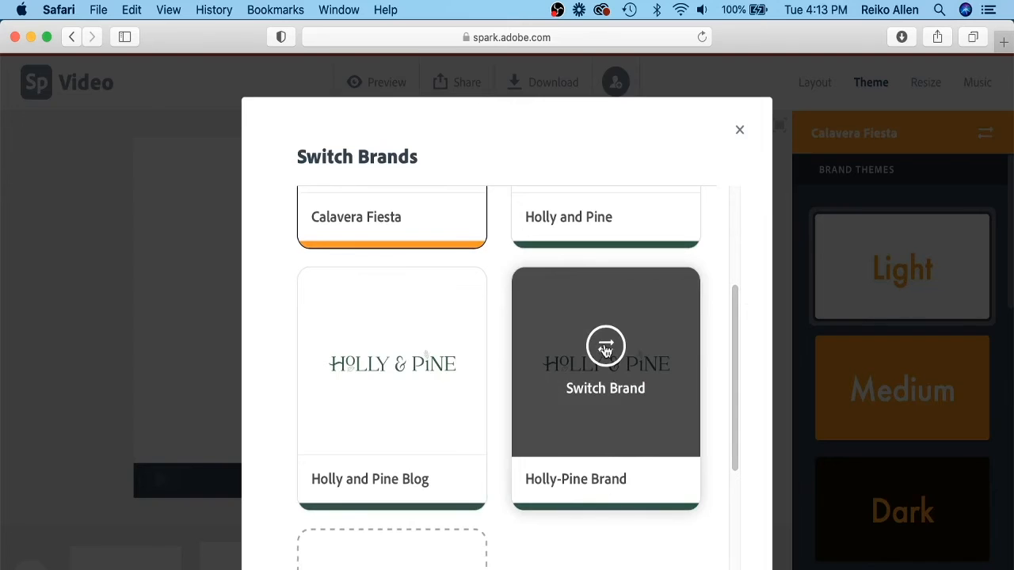
click(605, 348)
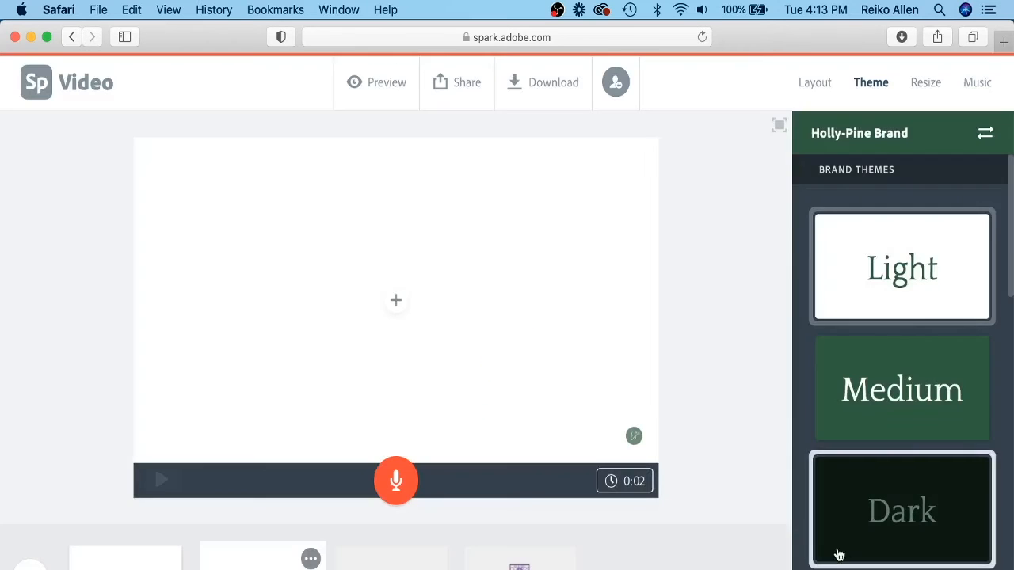
Add the production …09487.mp4 clip from Youtube Video Assets to an empty slide and save it.
scroll(835, 550, down, 2)
click(813, 82)
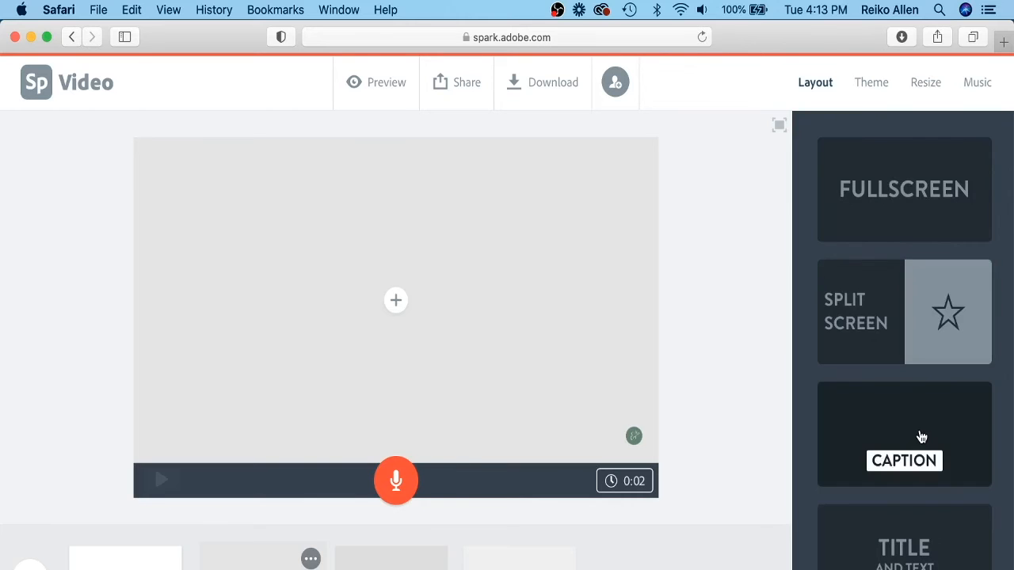
click(390, 566)
click(396, 299)
click(294, 237)
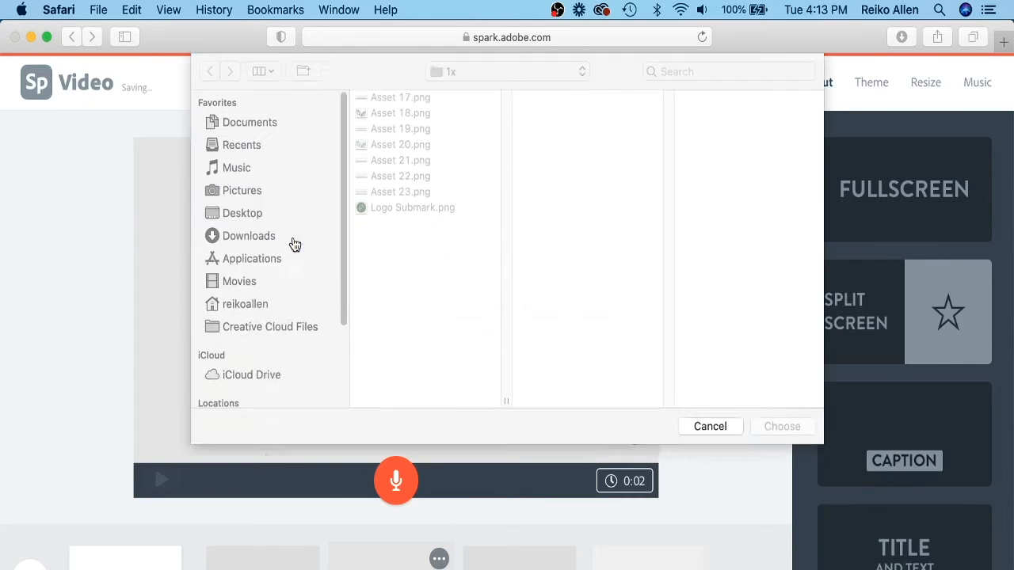
click(507, 71)
click(537, 91)
scroll(737, 333, down, 10)
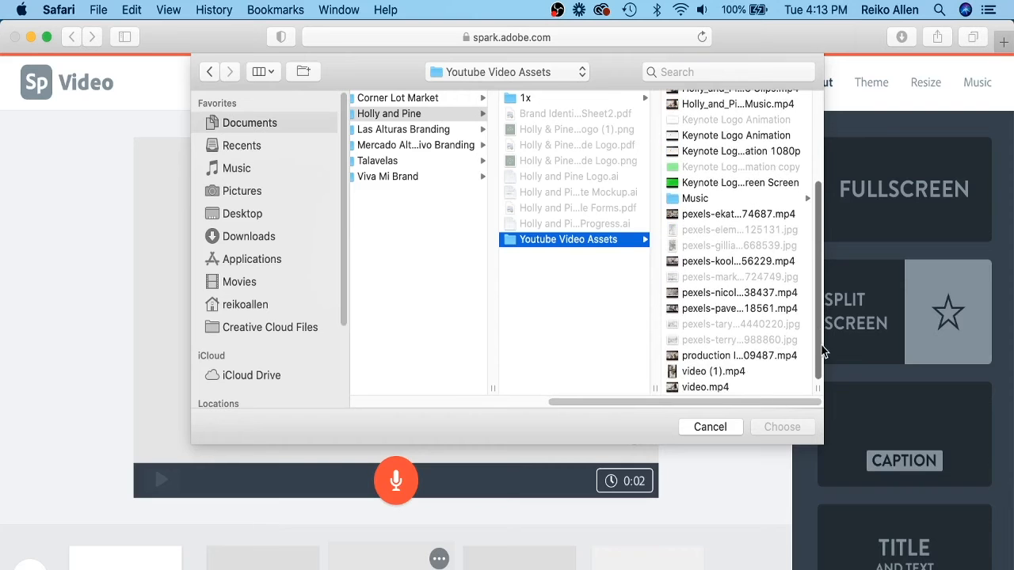
click(756, 358)
click(774, 428)
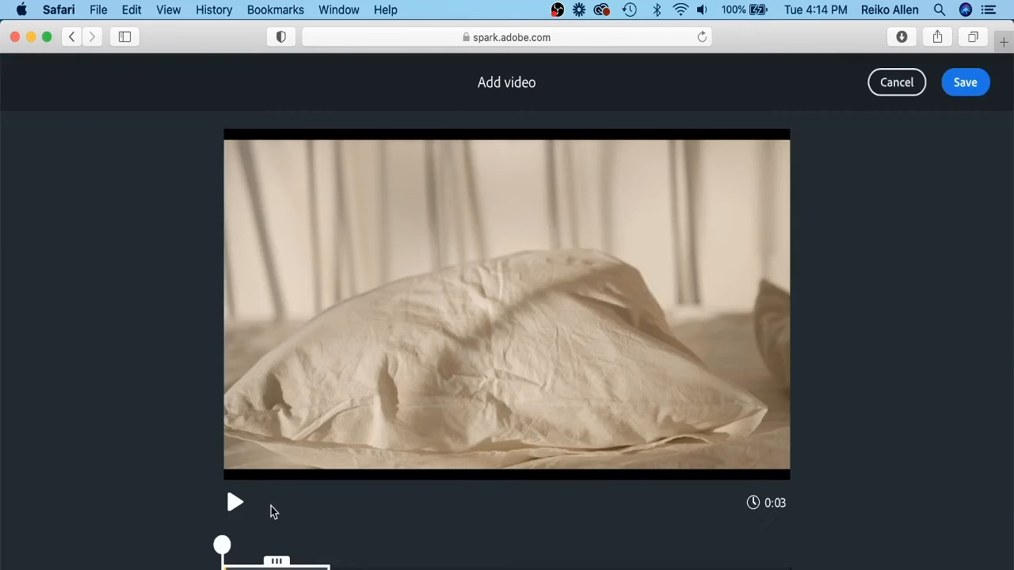
click(235, 502)
click(963, 84)
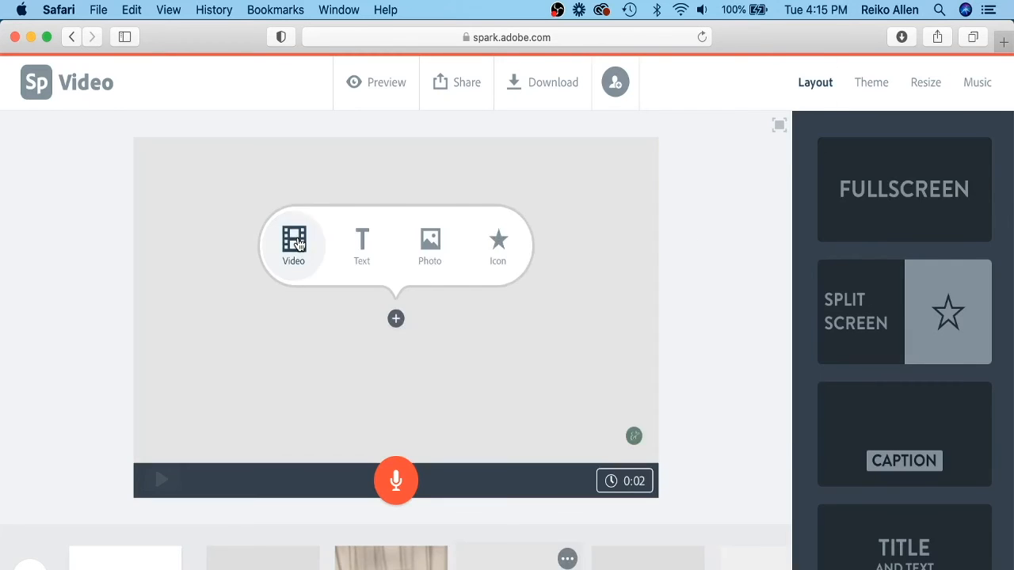
Add the video (1).mp4 clip from Youtube Video Assets to the next empty slide, previewing other clips first.
click(293, 236)
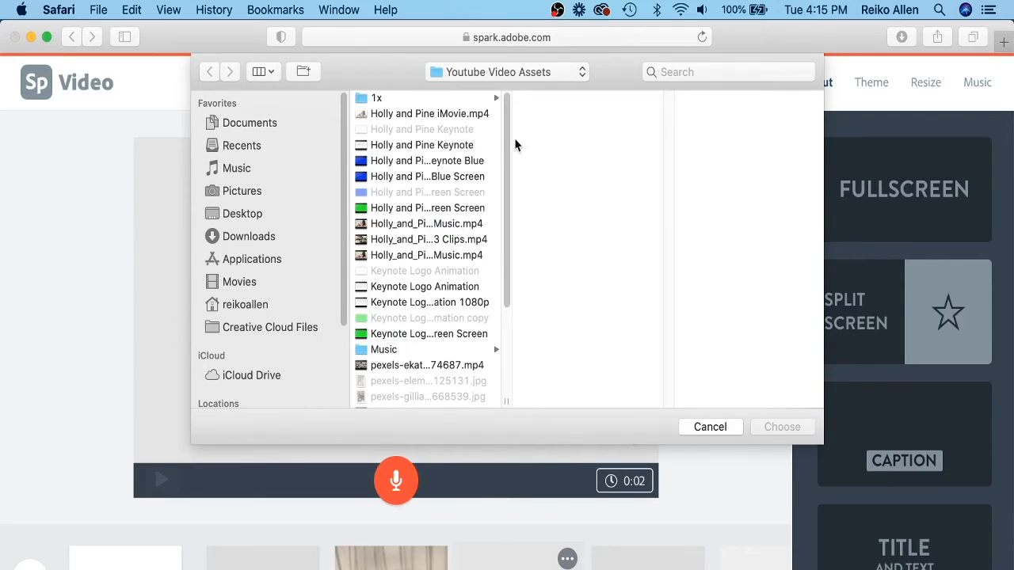
scroll(510, 198, down, 5)
click(418, 227)
click(413, 274)
click(416, 306)
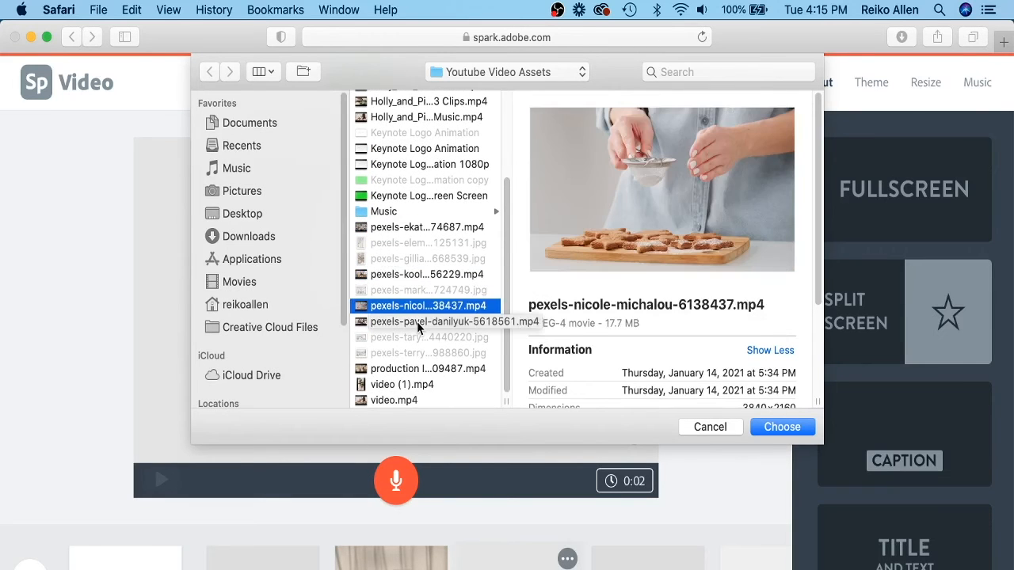
click(417, 322)
click(407, 401)
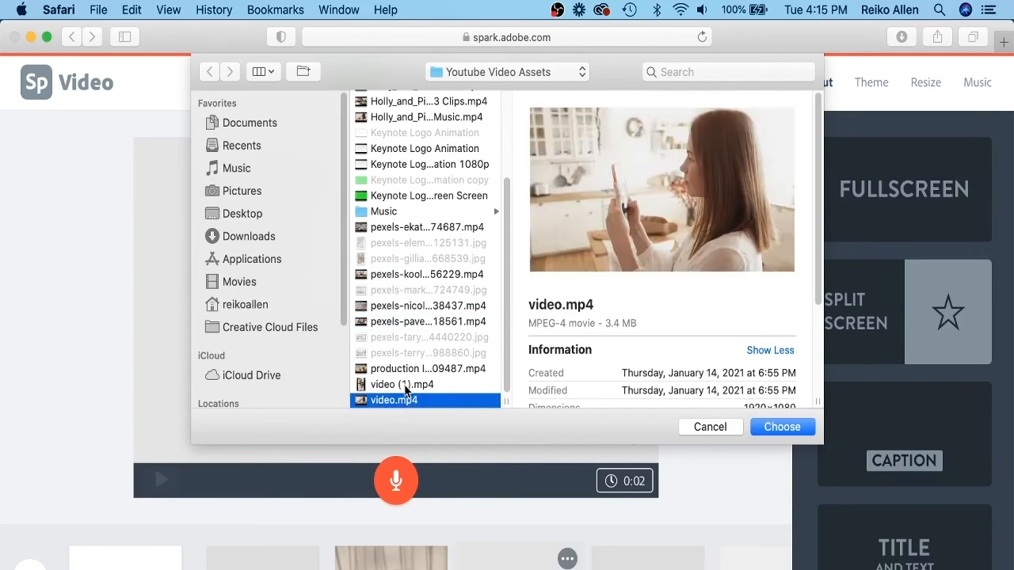
click(406, 385)
click(405, 369)
click(400, 275)
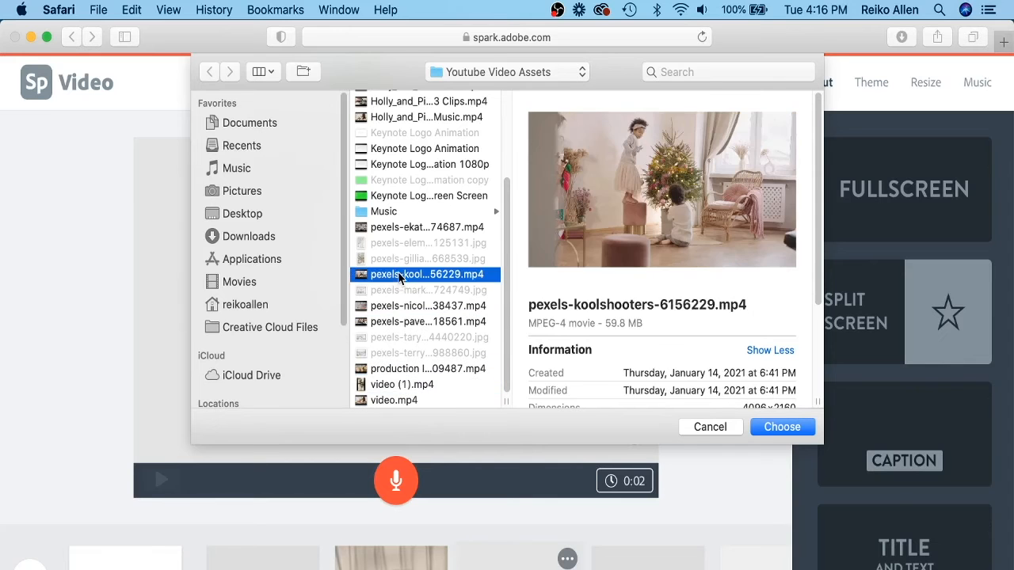
click(400, 305)
click(400, 321)
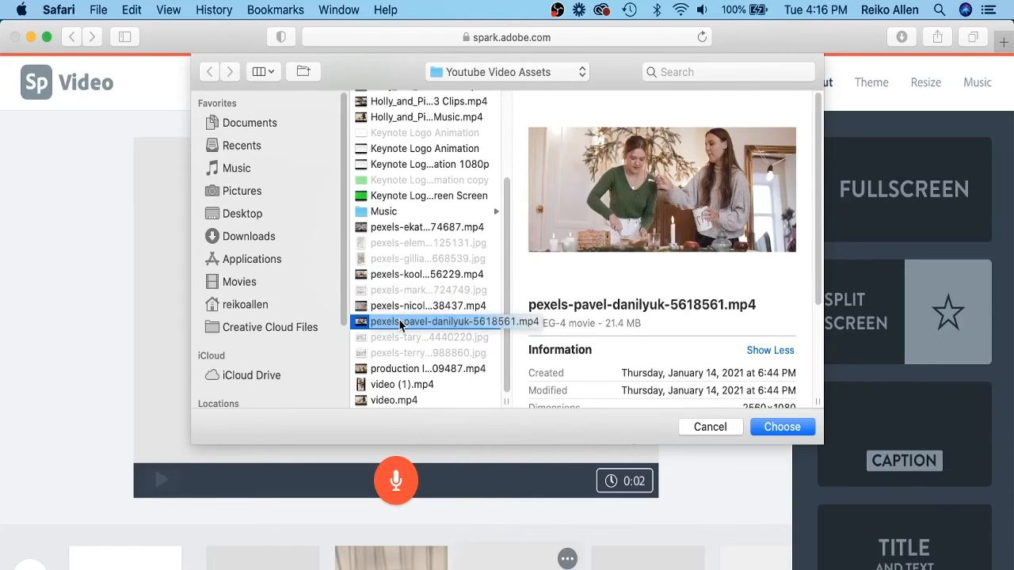
click(402, 384)
click(771, 429)
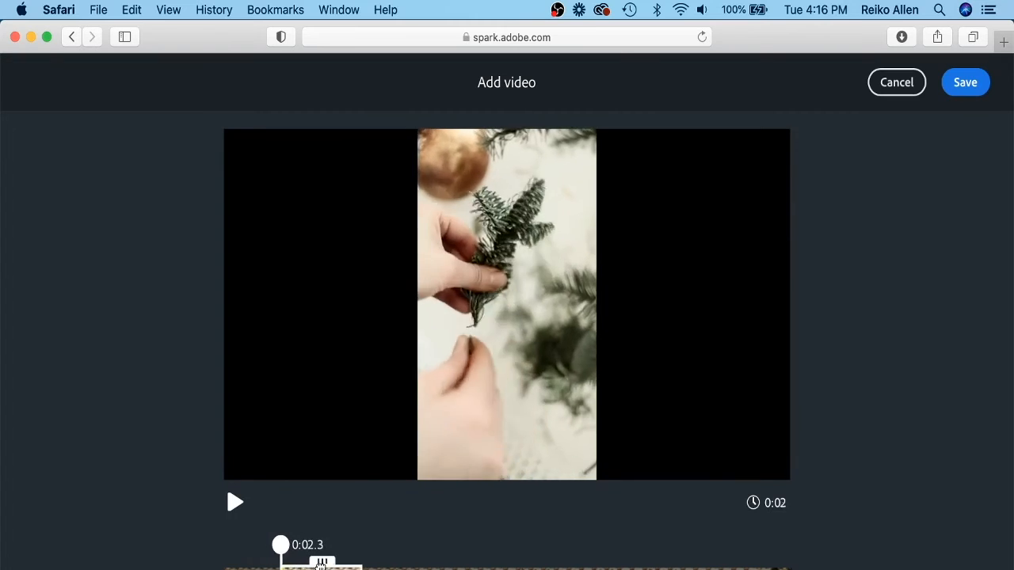
Move the clip's 3-second selection later in the footage, preview it, and save the clip.
drag(321, 564, 486, 564)
click(234, 504)
click(234, 506)
click(235, 511)
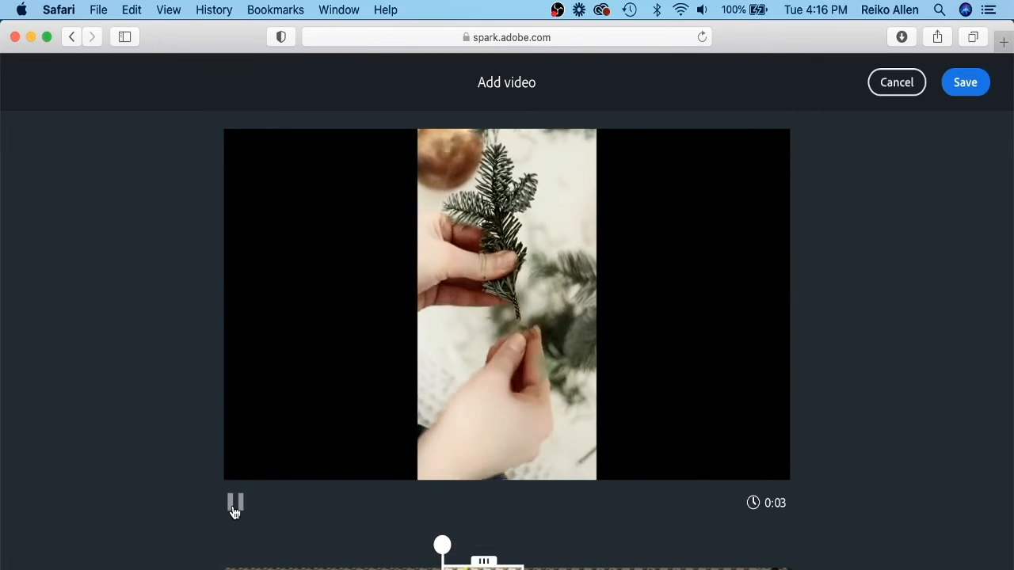
click(235, 512)
click(234, 504)
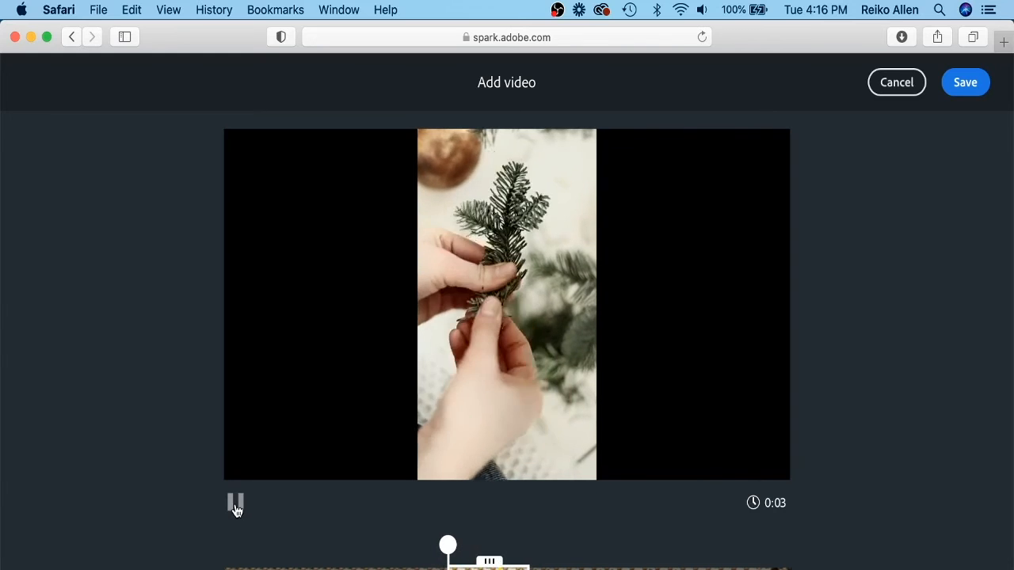
click(234, 505)
click(976, 86)
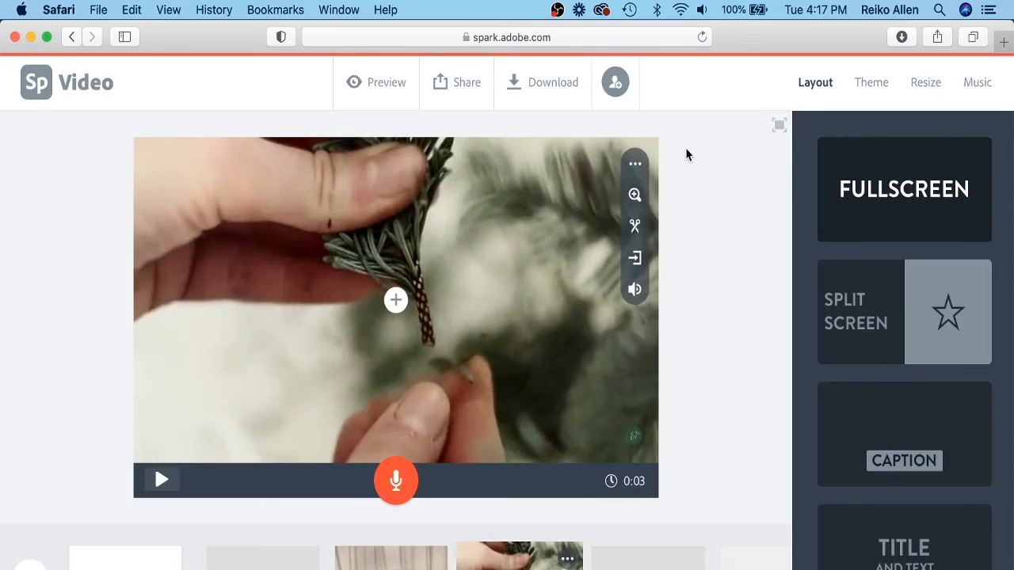
Add the pexels-koolshooters-6156229.mp4 clip from Youtube Video Assets to the following empty slide.
click(648, 564)
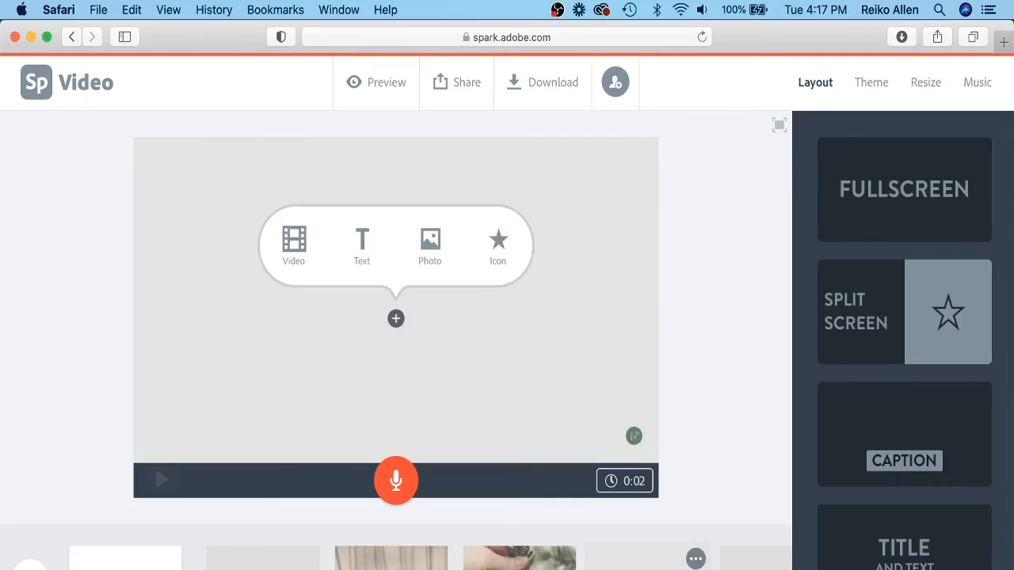
click(295, 238)
scroll(475, 237, down, 5)
click(407, 321)
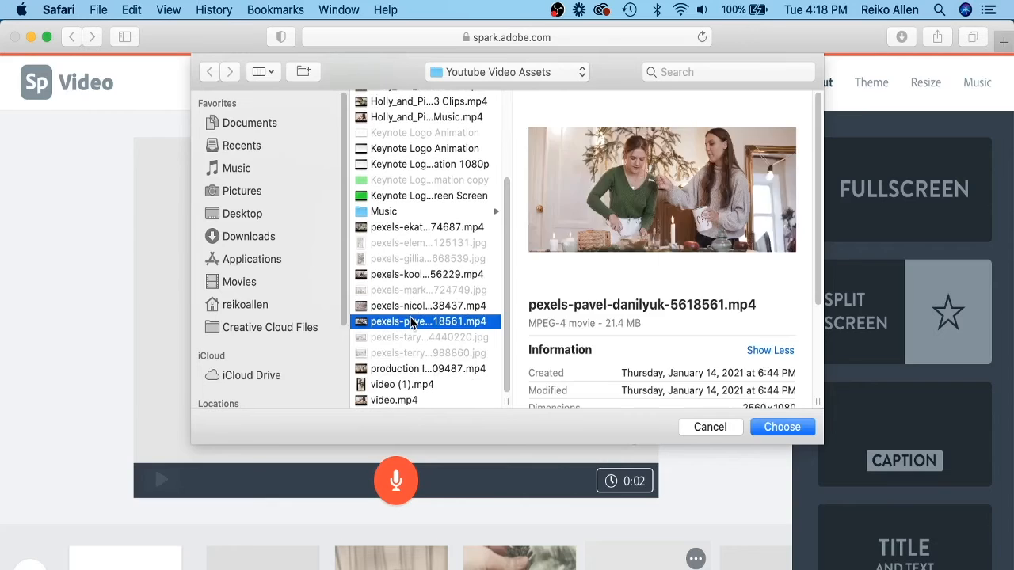
click(407, 274)
click(398, 399)
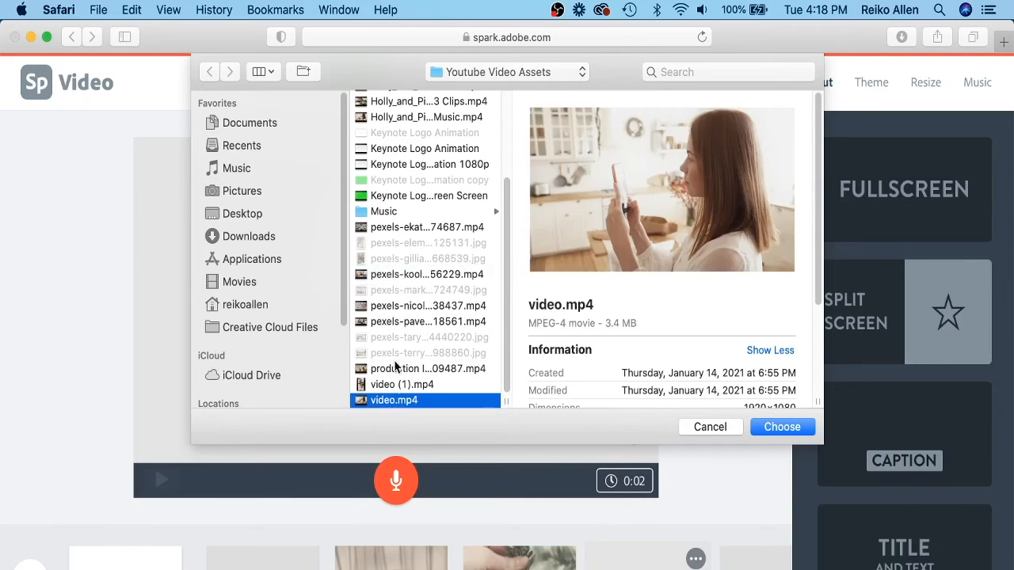
click(399, 276)
click(400, 229)
click(400, 274)
click(780, 427)
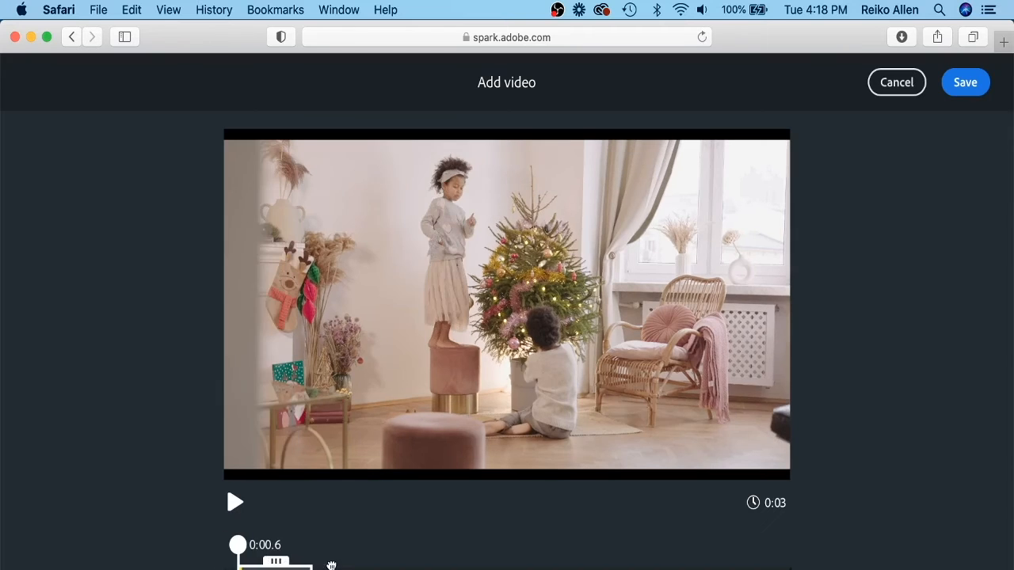
Shift the clip's 3-second selection to a later section of the footage and save the clip.
drag(291, 564, 418, 565)
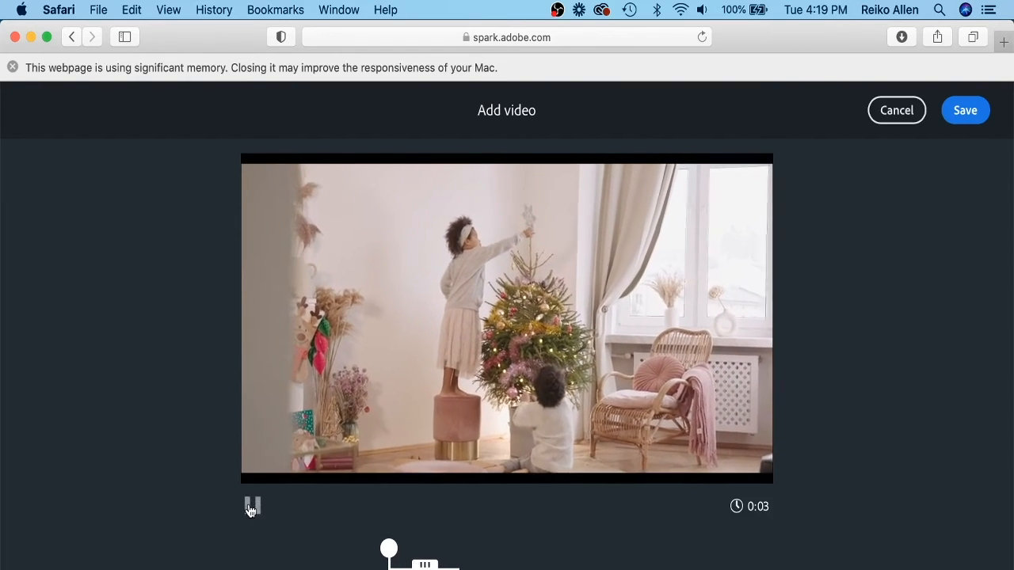
drag(413, 565, 378, 565)
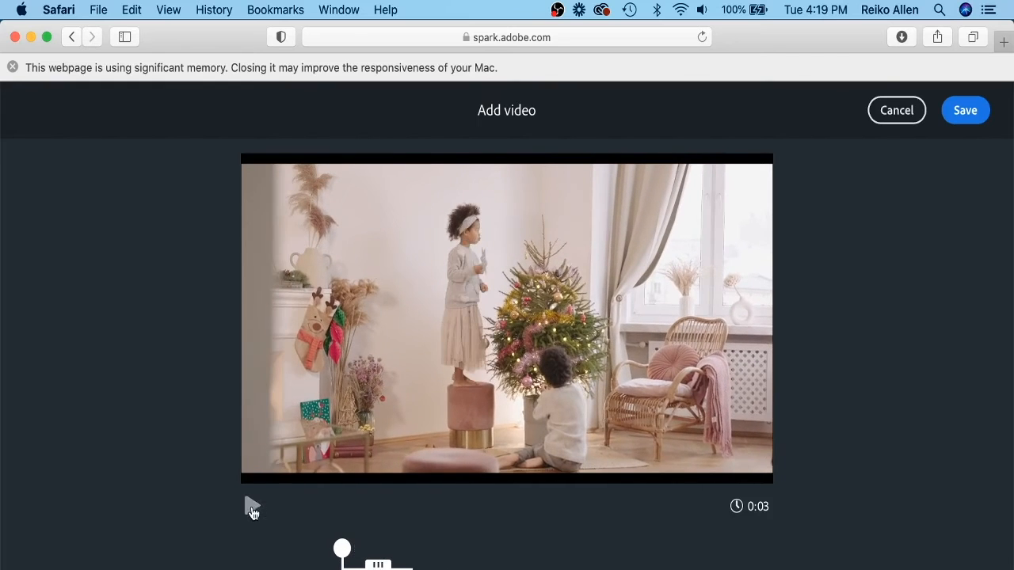
click(970, 115)
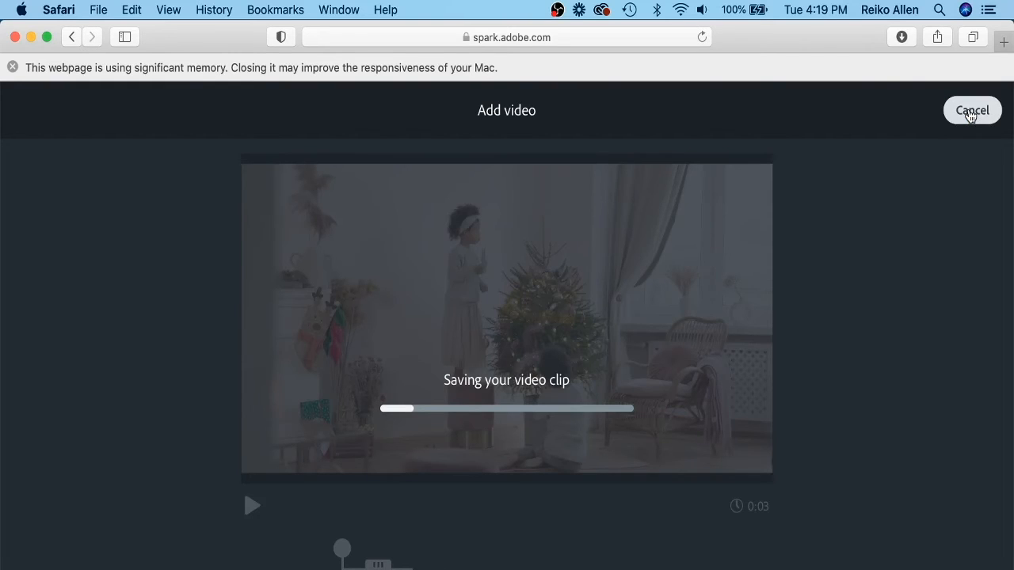
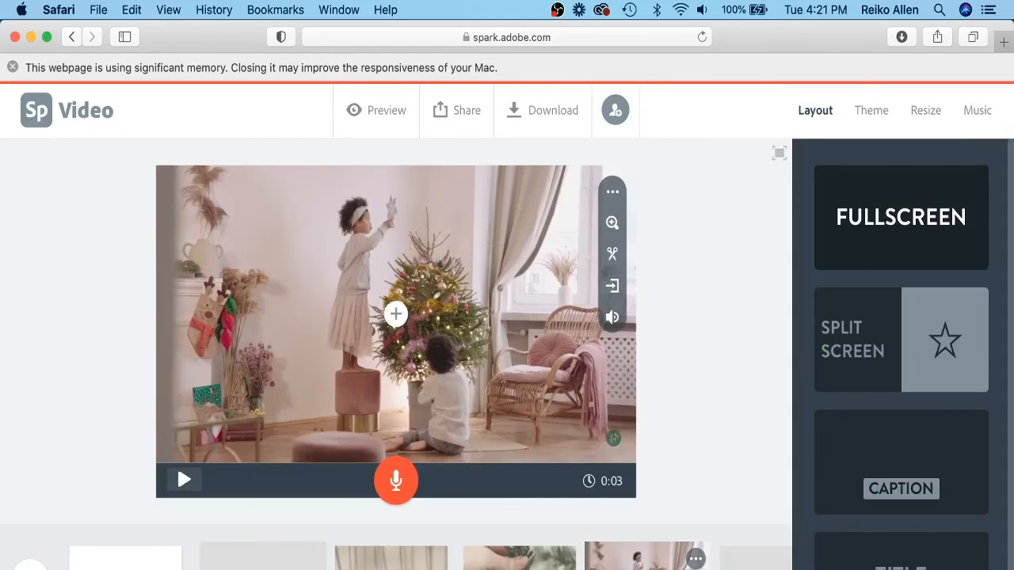
Preview the video with the newly added clips and close the preview.
click(312, 559)
click(251, 459)
click(251, 513)
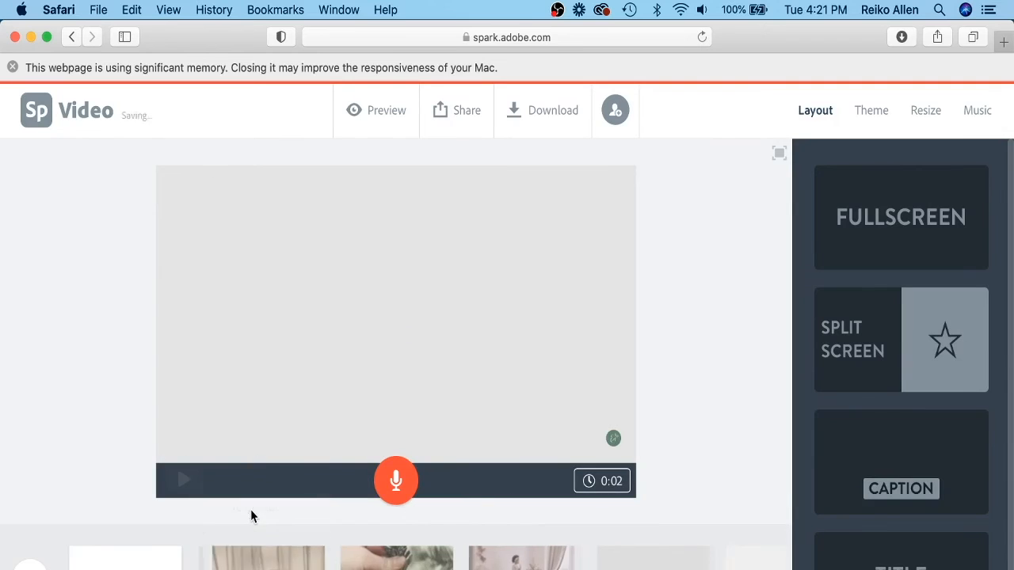
click(376, 110)
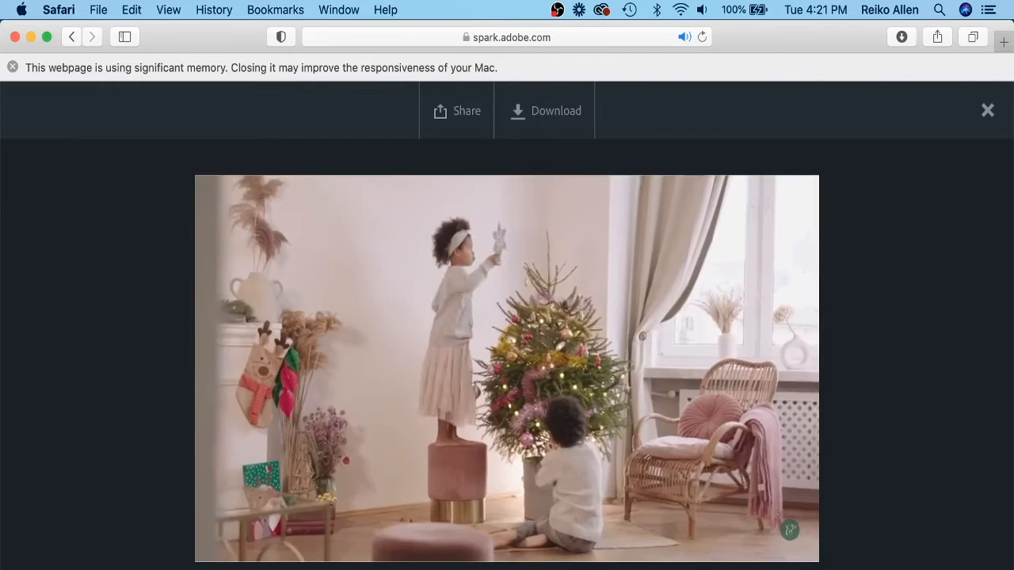
click(987, 110)
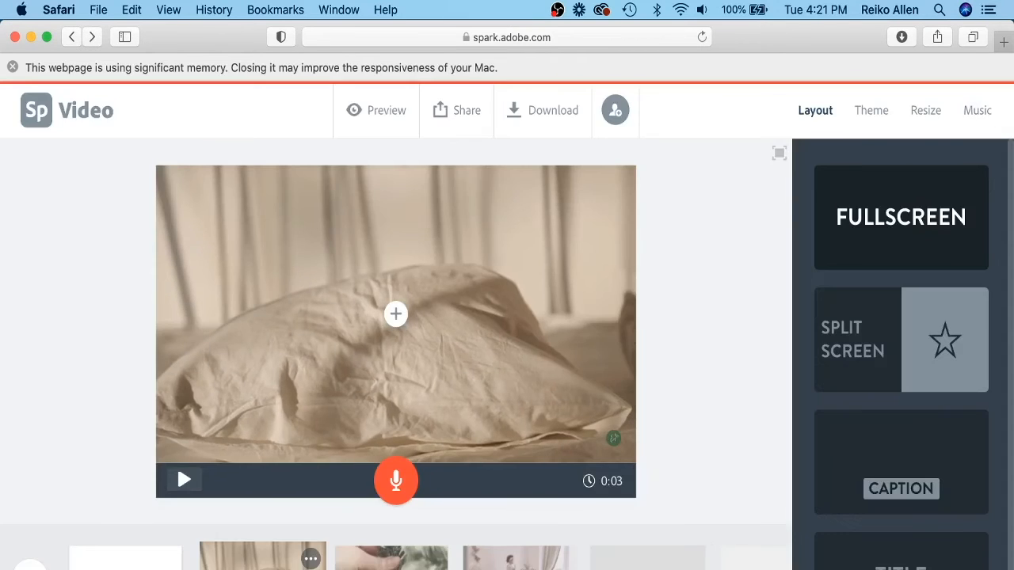
Replace the Spark watermark on the clip slides with the brand logo placeholder.
click(613, 438)
click(970, 229)
click(648, 559)
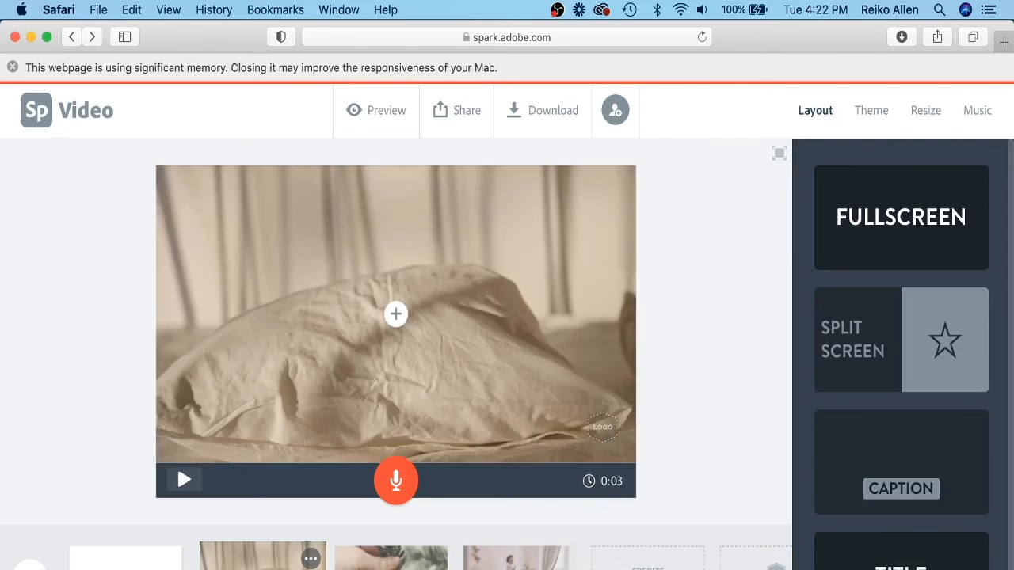
Add the caption TIPS to the pillow clip slide and move it down to the centre of the frame.
click(396, 243)
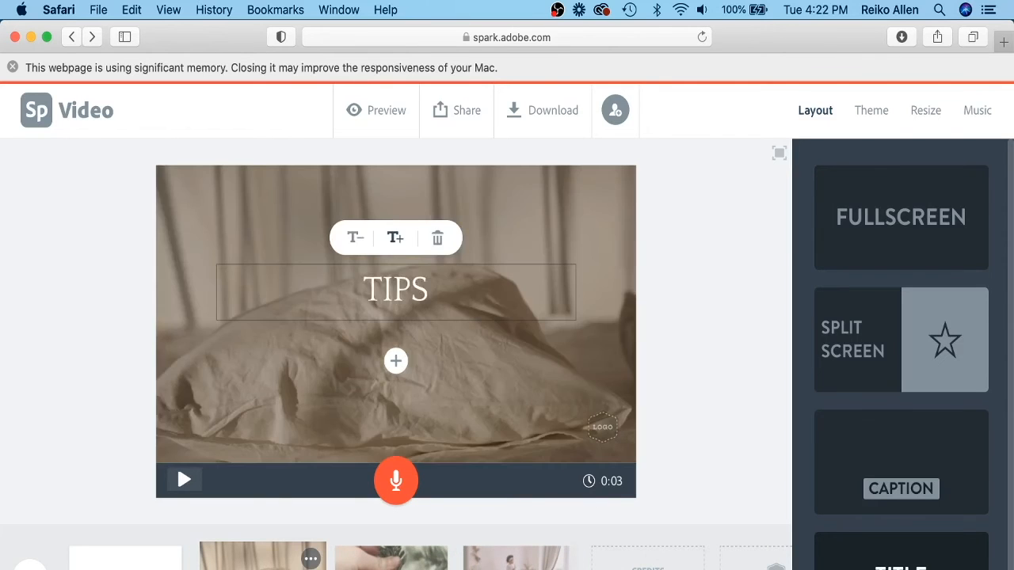
click(391, 557)
click(396, 314)
click(262, 556)
click(396, 361)
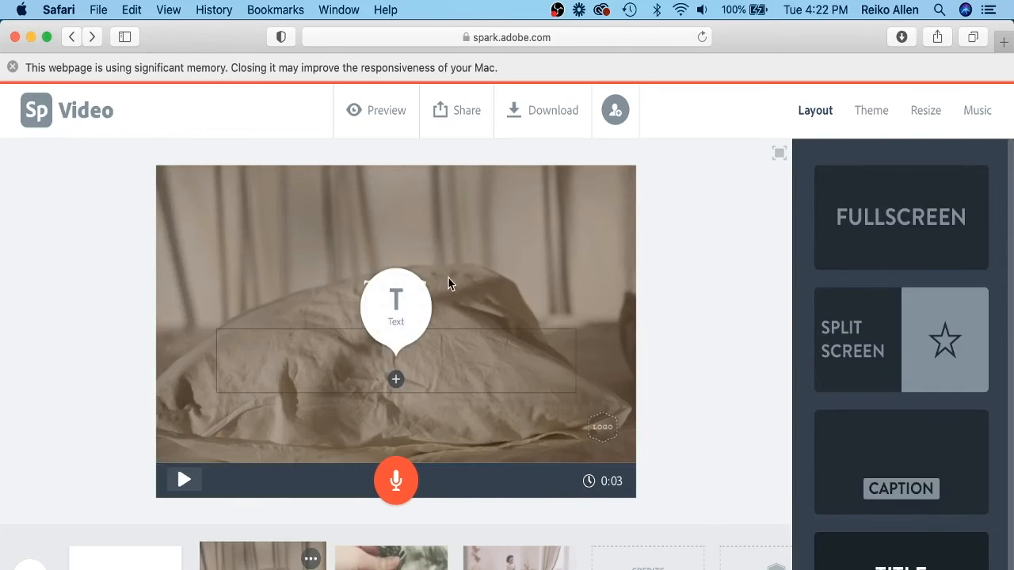
click(449, 281)
click(523, 253)
drag(397, 289, 397, 338)
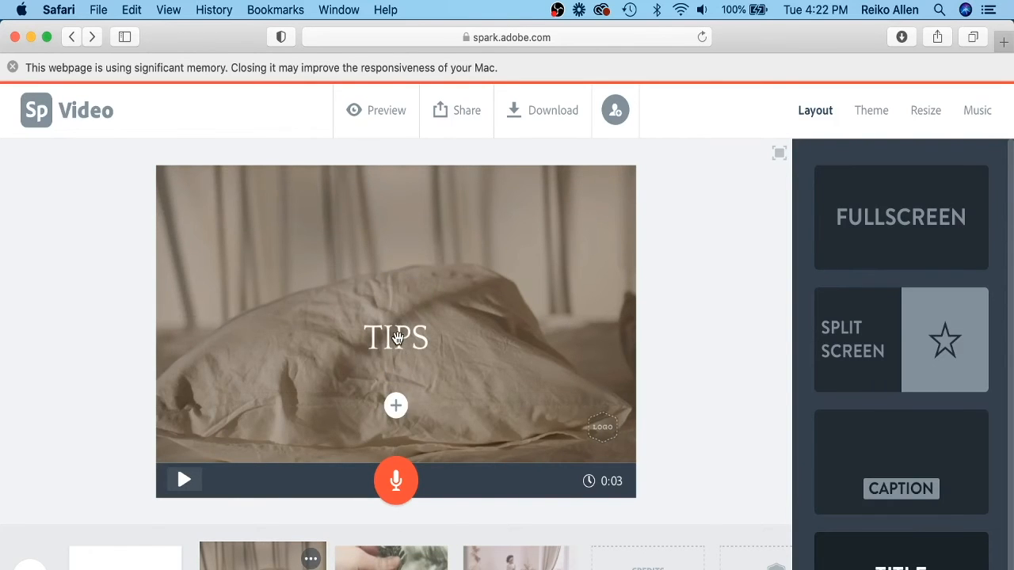
Add the caption TUTORIALS to the pine-branch clip slide and move it down to the centre.
click(391, 558)
click(912, 561)
click(396, 292)
click(396, 243)
text(TUTORI)
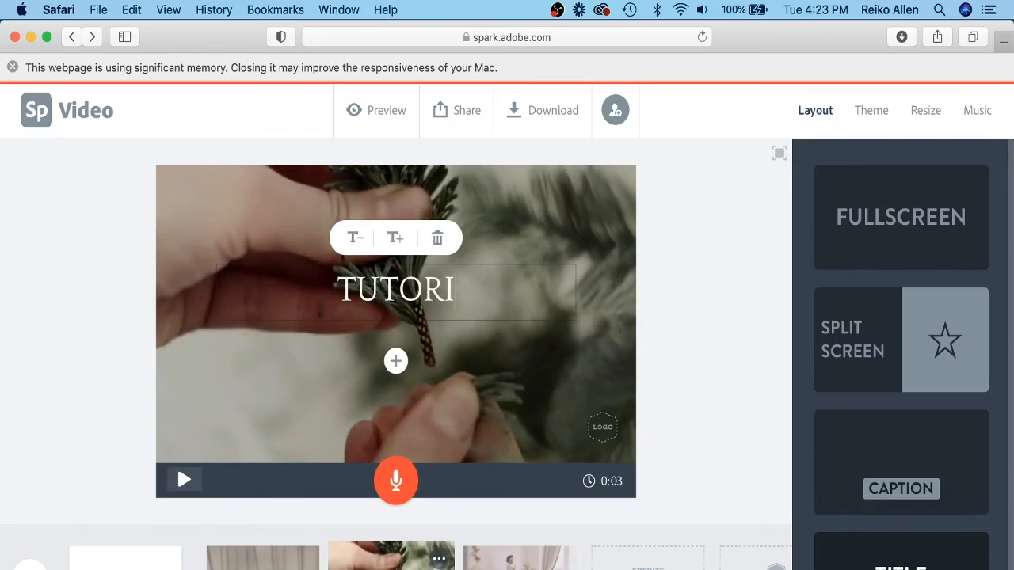
text(ALS)
click(507, 229)
drag(396, 292, 404, 342)
Add the caption INSPIRATION to the Christmas-tree clip slide, centre it, and preview the video.
click(507, 556)
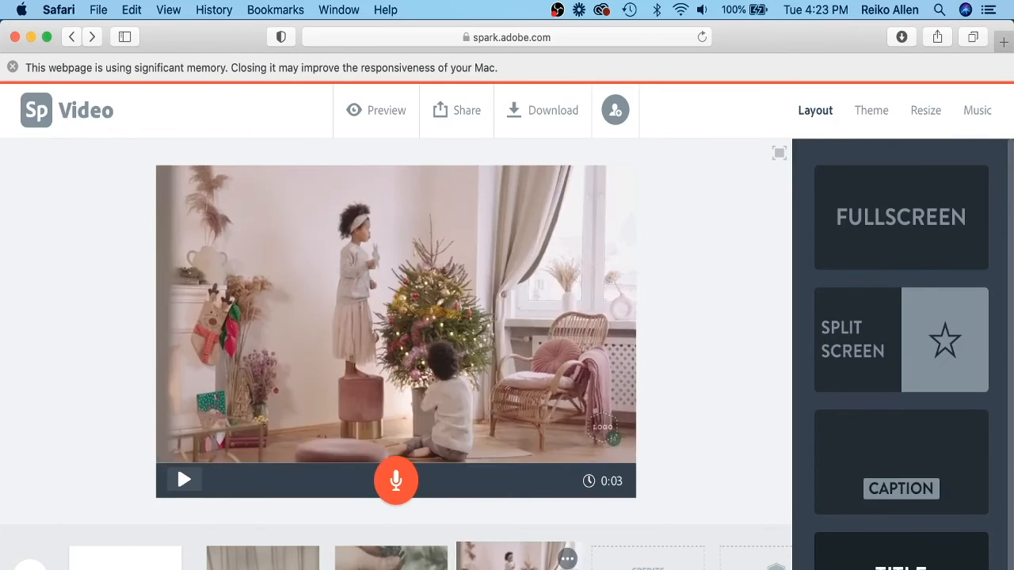
click(396, 292)
click(396, 225)
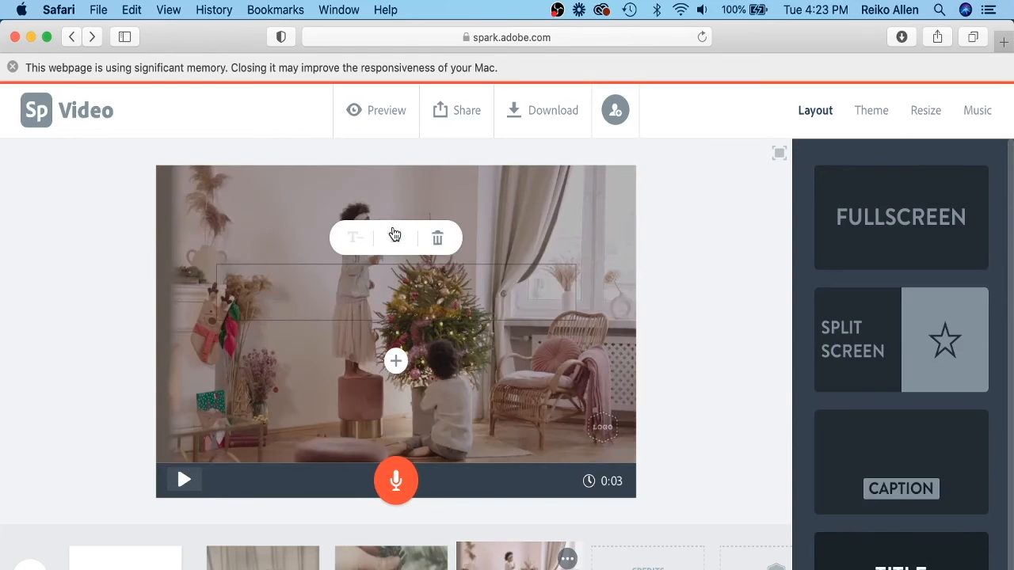
text(INSPIRATION)
click(511, 235)
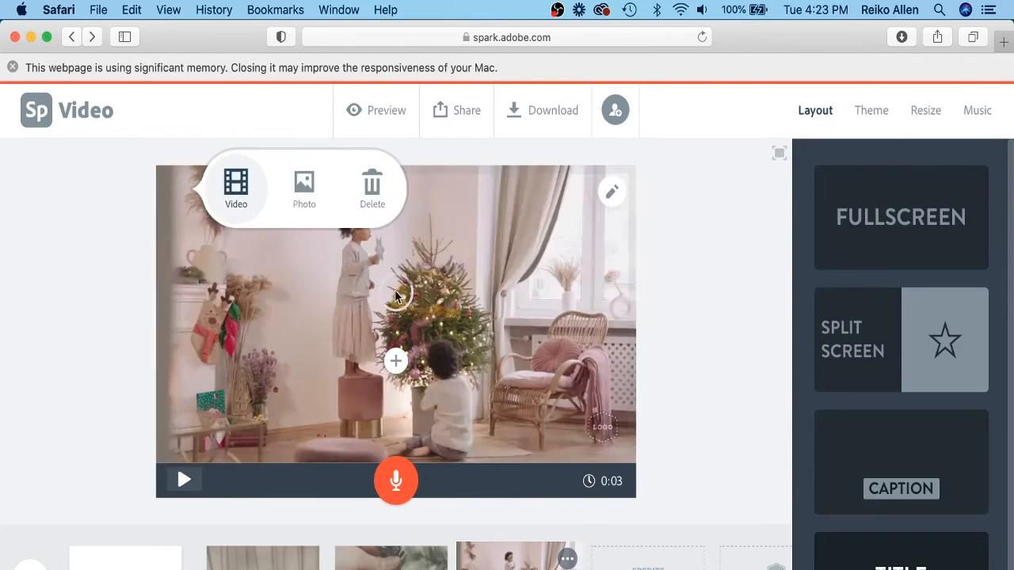
drag(404, 291, 406, 339)
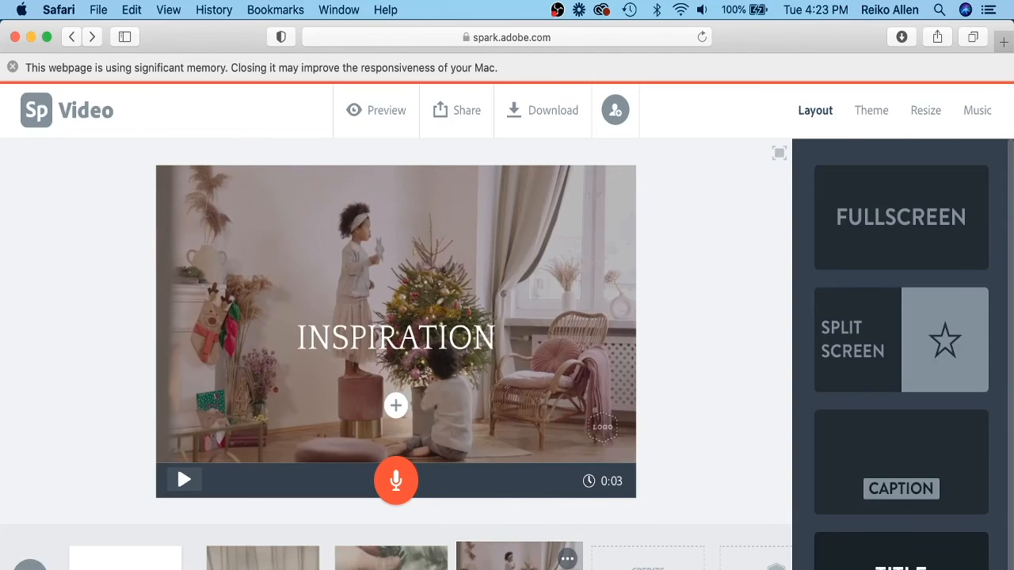
click(376, 110)
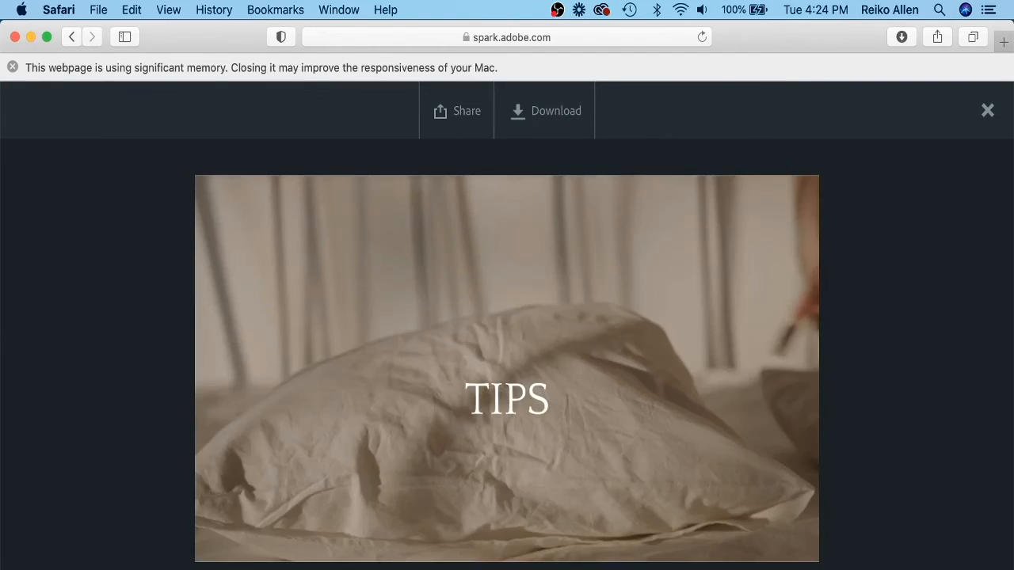
click(988, 111)
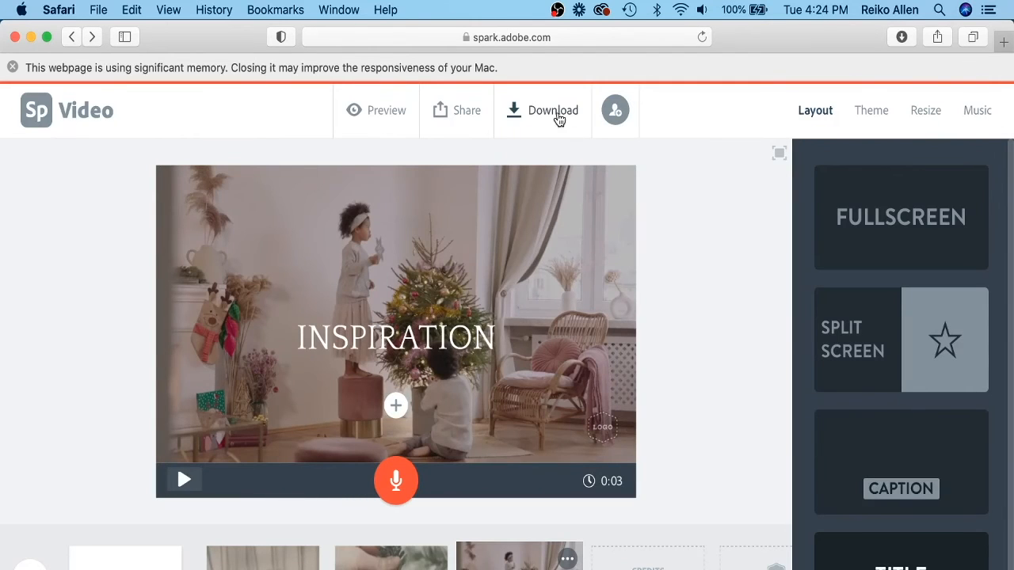
Add the video.mp4 clip from Youtube Video Assets to the next empty slide, adjust its selection, and save it.
click(586, 559)
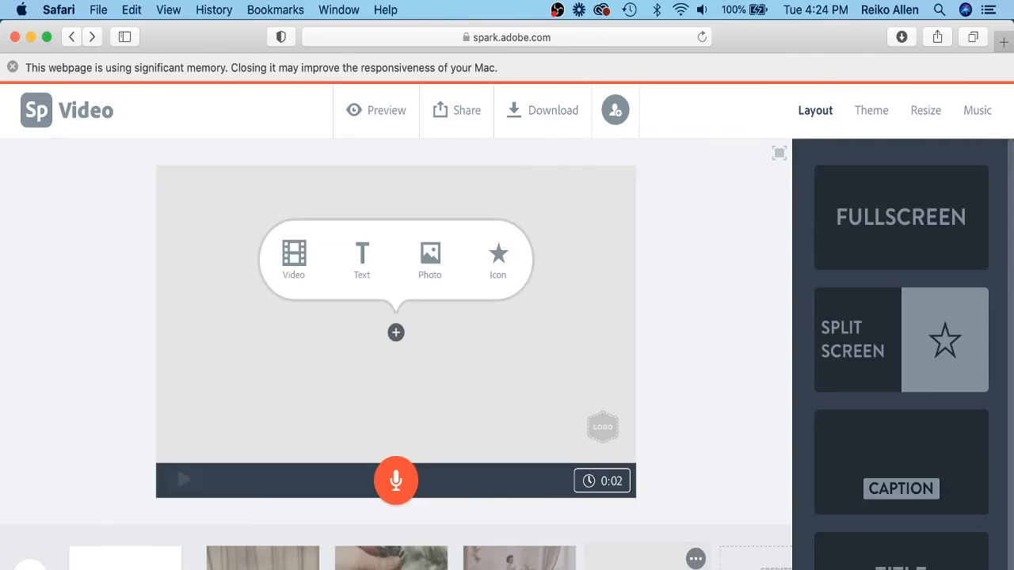
click(293, 261)
scroll(499, 214, down, 5)
click(394, 400)
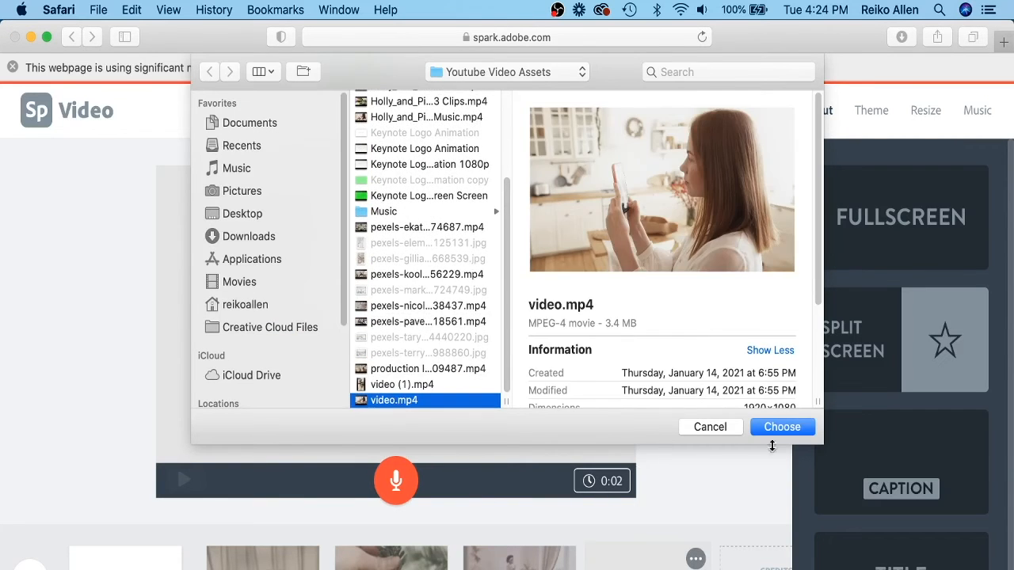
click(774, 433)
drag(315, 565, 529, 566)
click(247, 510)
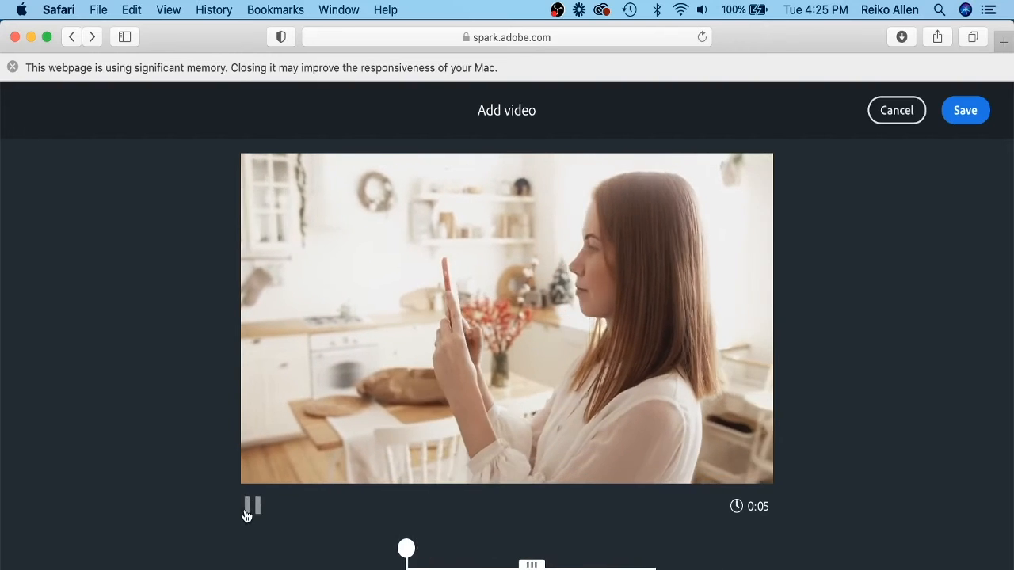
click(249, 510)
click(964, 110)
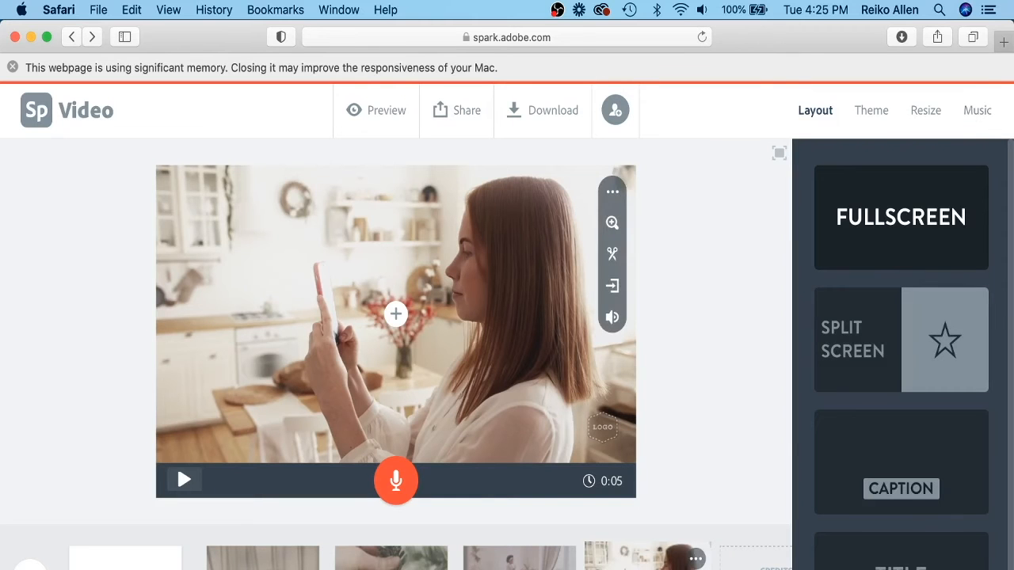
mouse_move(612, 210)
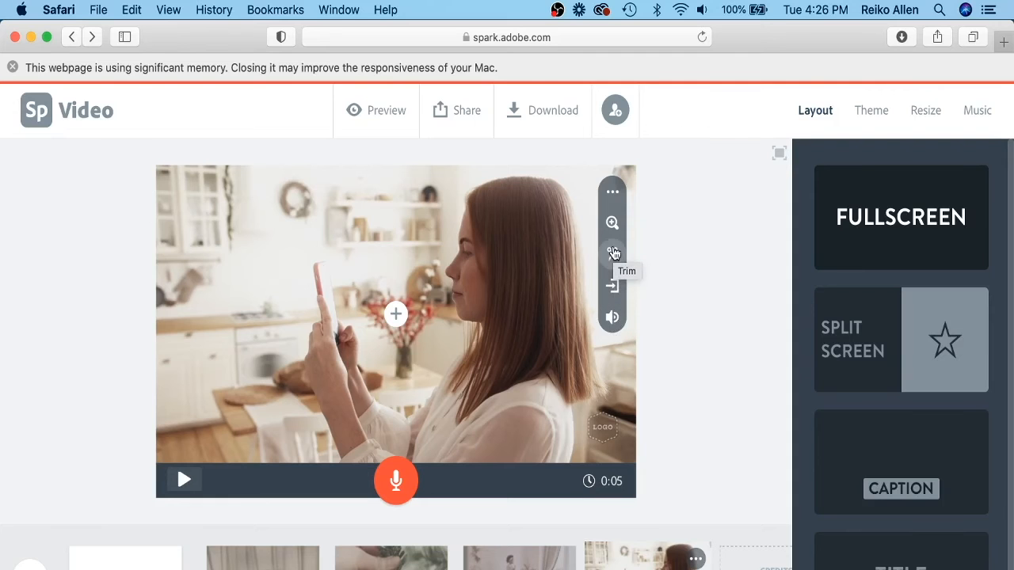
click(611, 260)
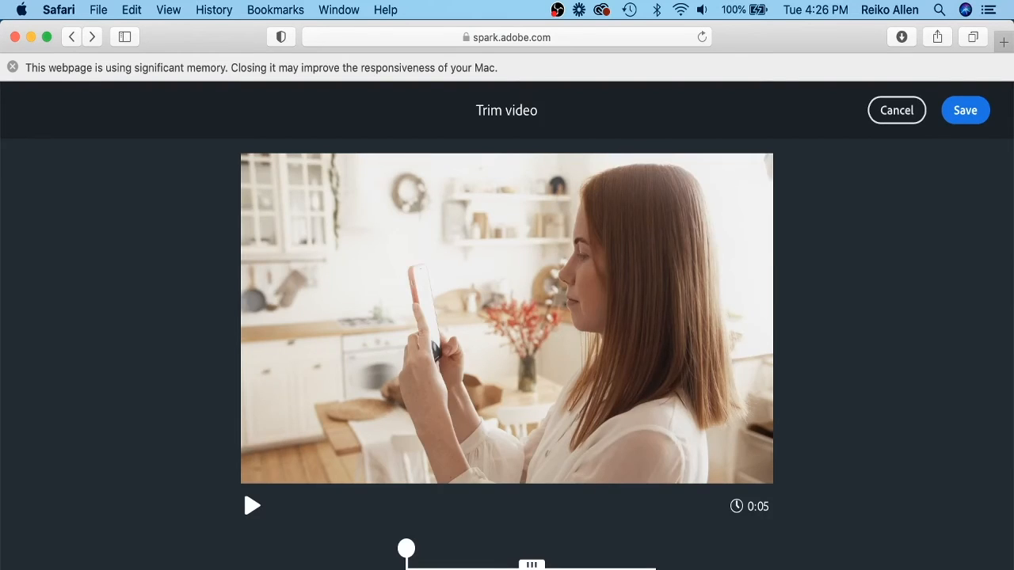
click(896, 110)
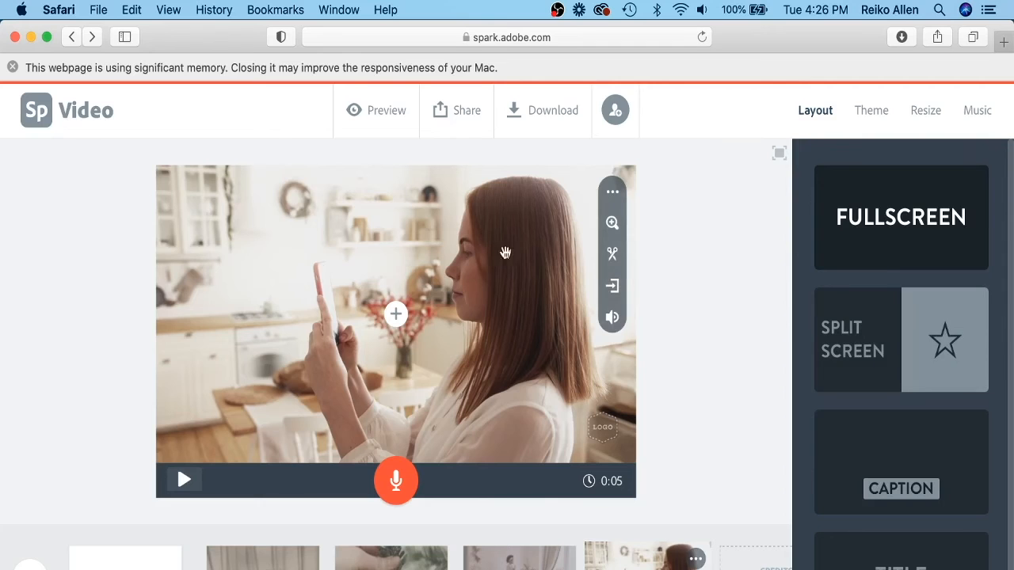
click(545, 115)
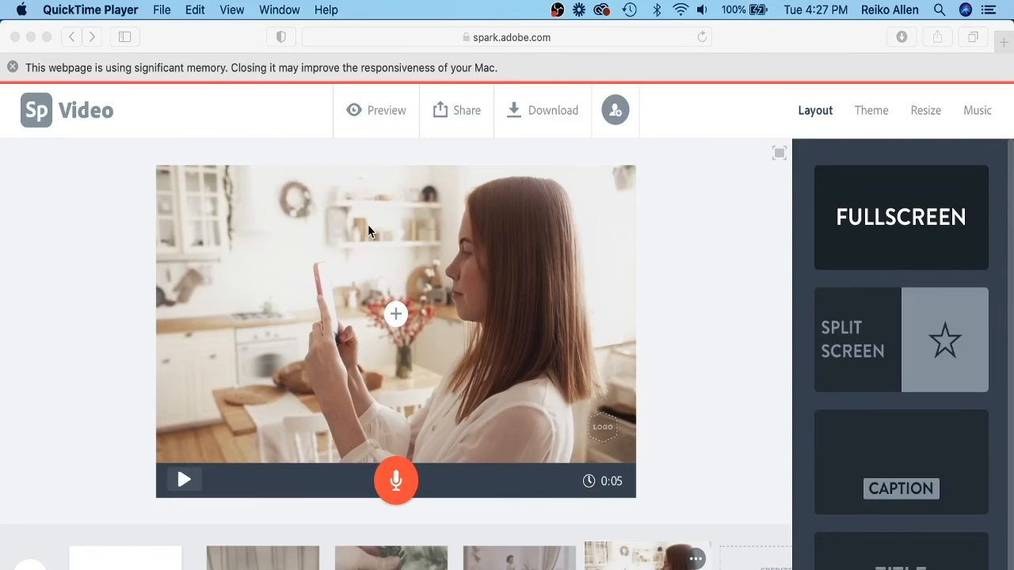
click(701, 307)
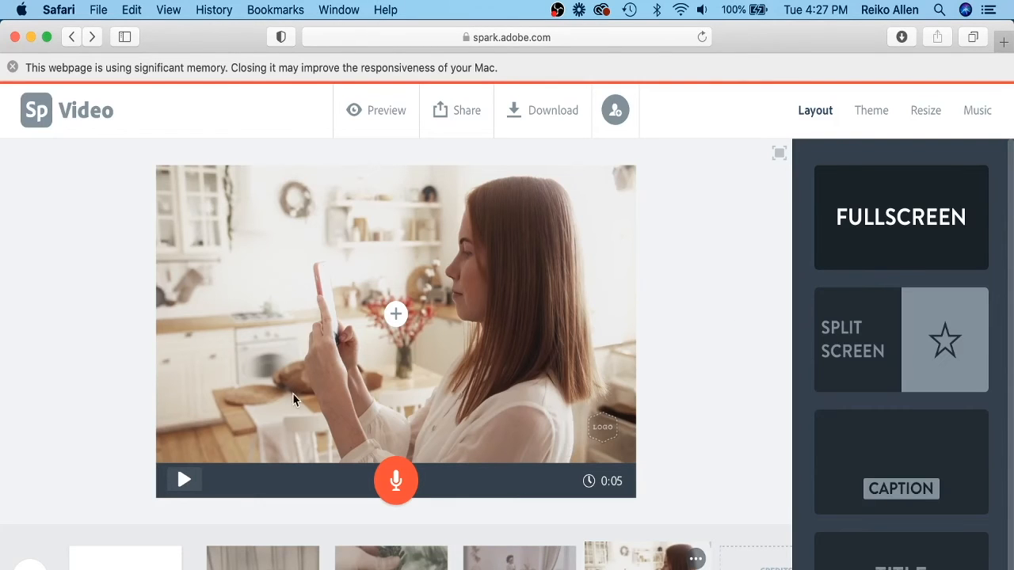
Add the Potato Deal track from the Music folder as the video's own music.
click(976, 111)
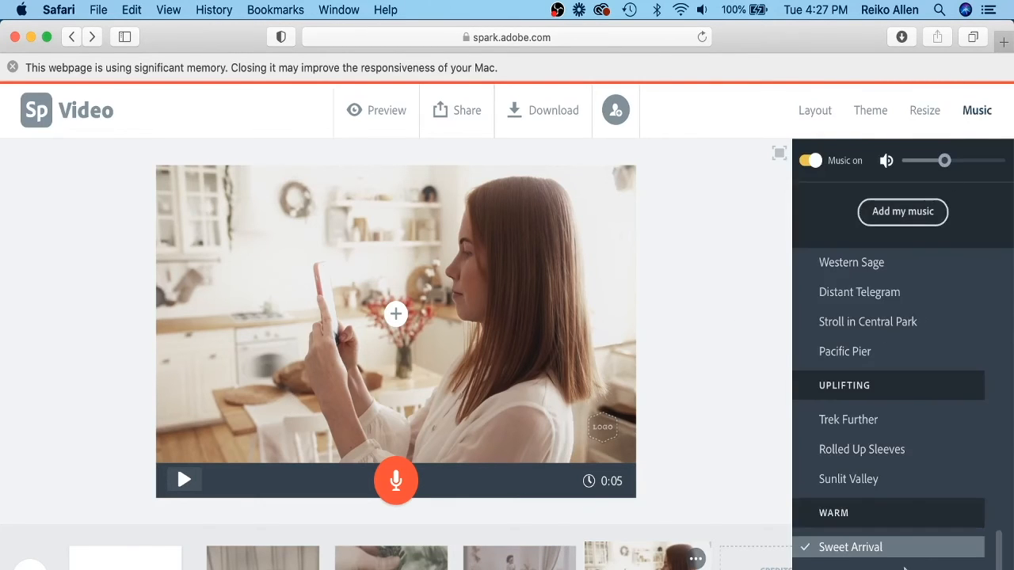
drag(999, 317, 1008, 358)
scroll(1007, 358, up, 1)
click(903, 211)
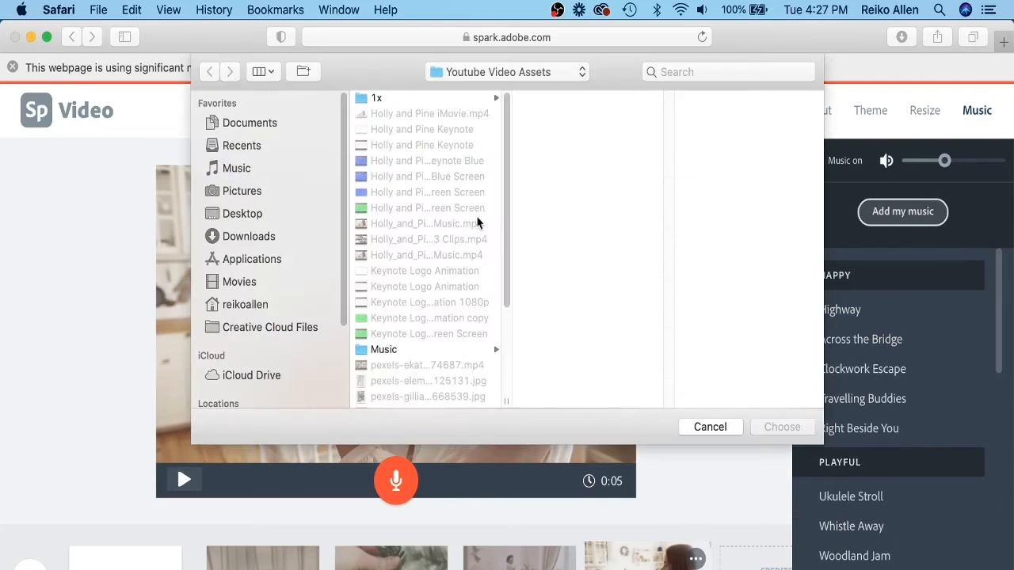
click(404, 350)
click(548, 113)
click(782, 427)
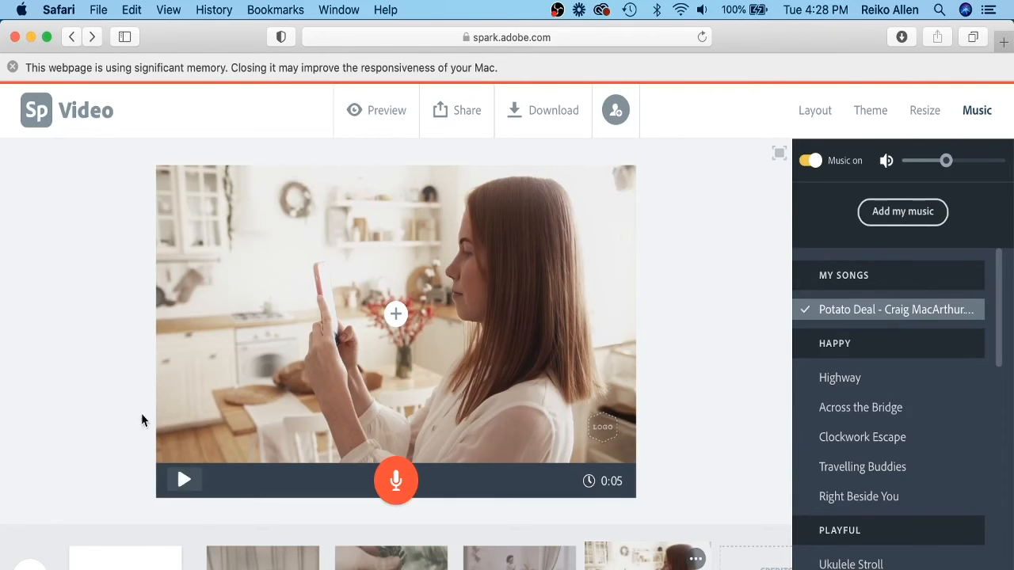
Preview the whole video, then start a download and cancel it.
click(30, 564)
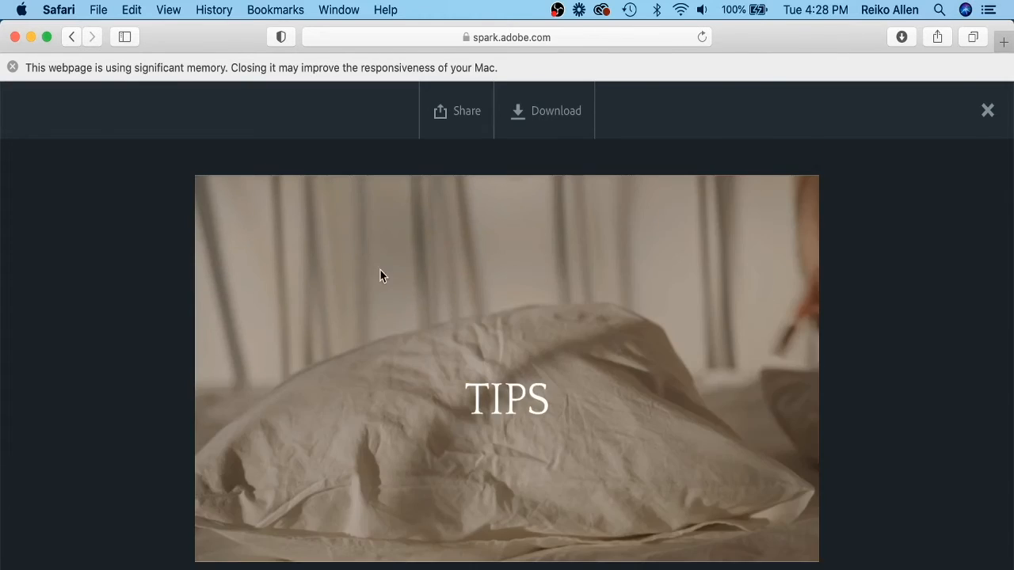
click(987, 110)
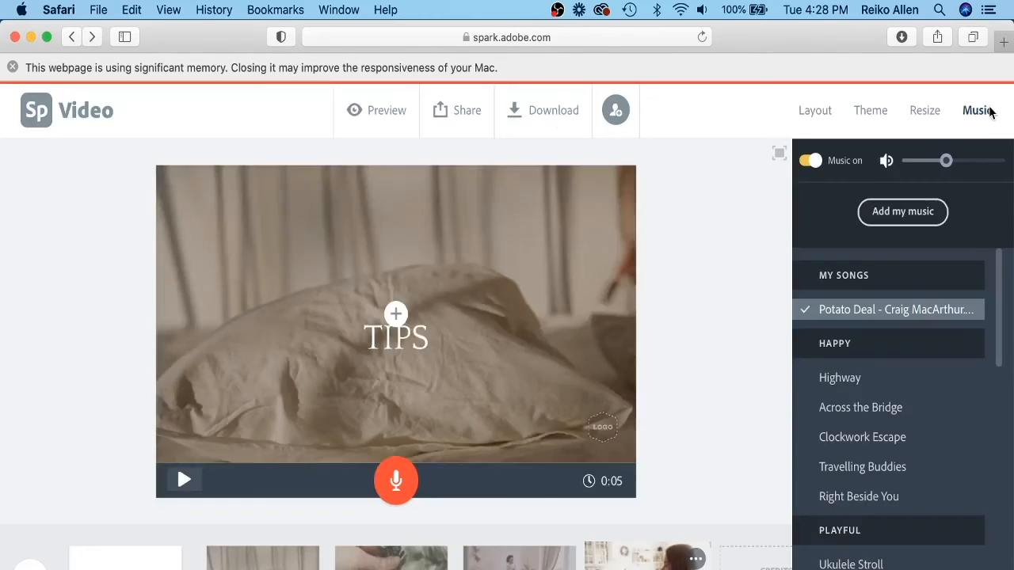
click(555, 117)
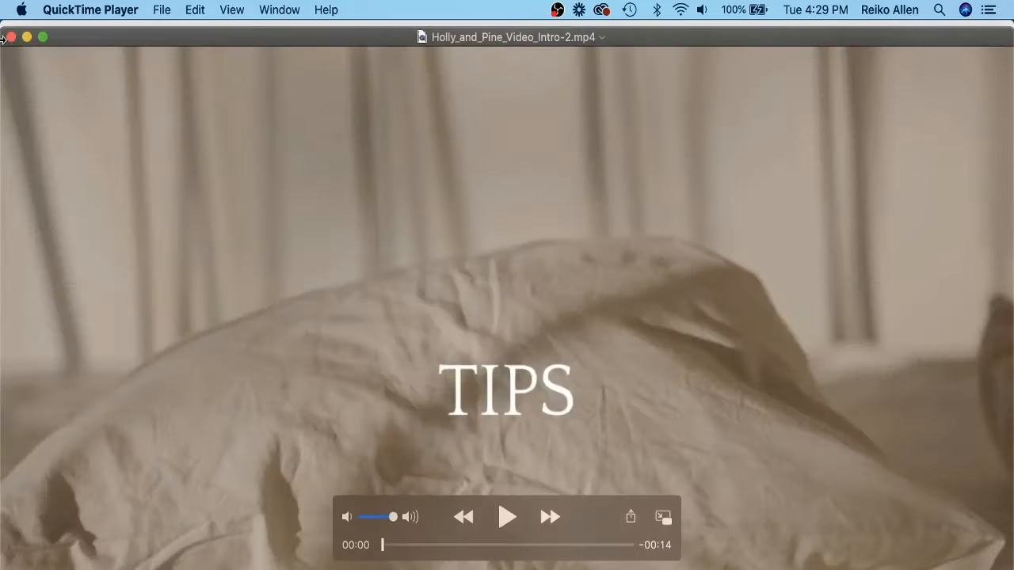
click(10, 37)
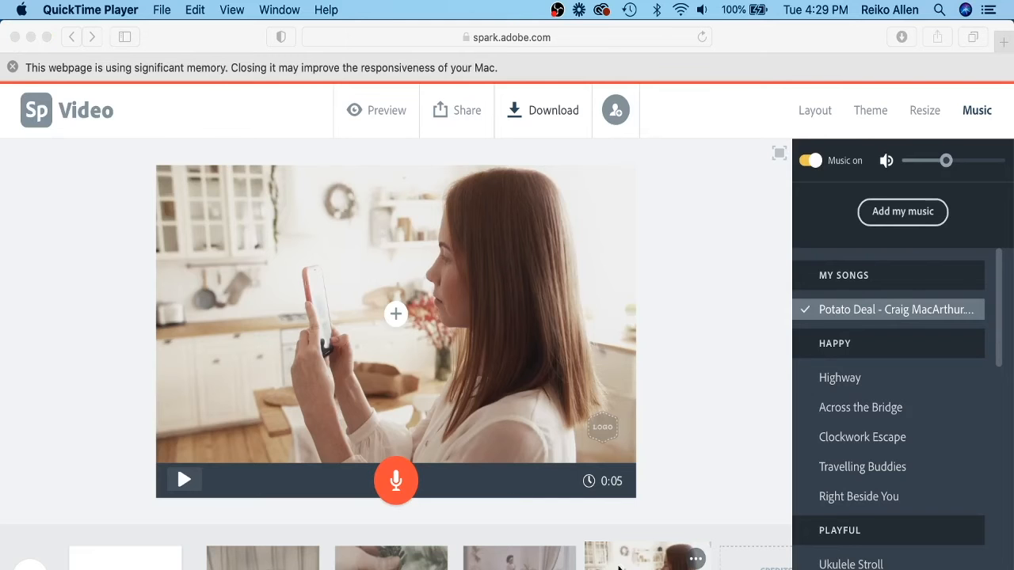
Add a new slide and place the Asset 23.png Holly & Pine logo from the 1x folder on it.
click(629, 465)
click(660, 513)
click(30, 566)
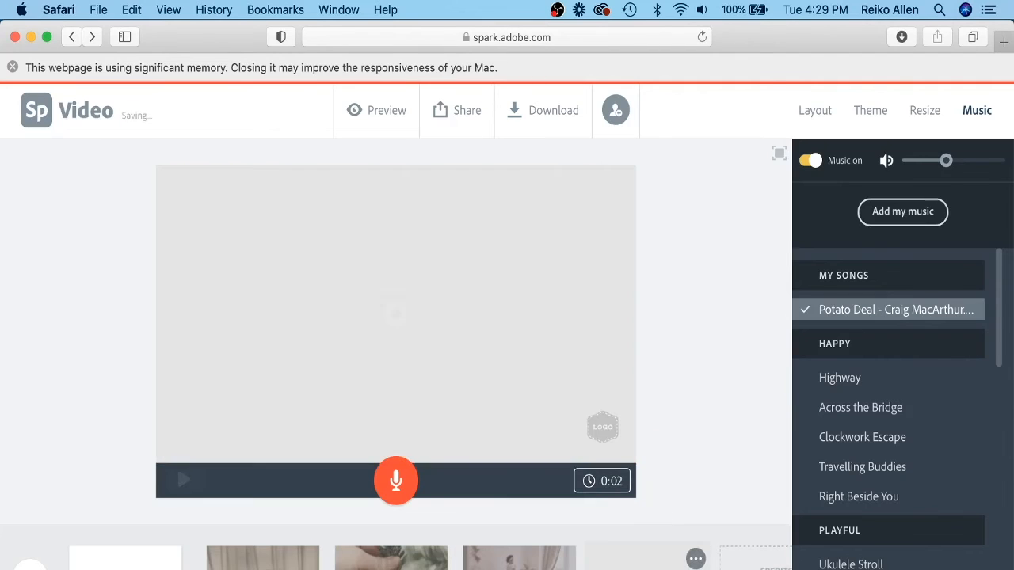
click(396, 333)
click(431, 264)
click(907, 227)
click(507, 72)
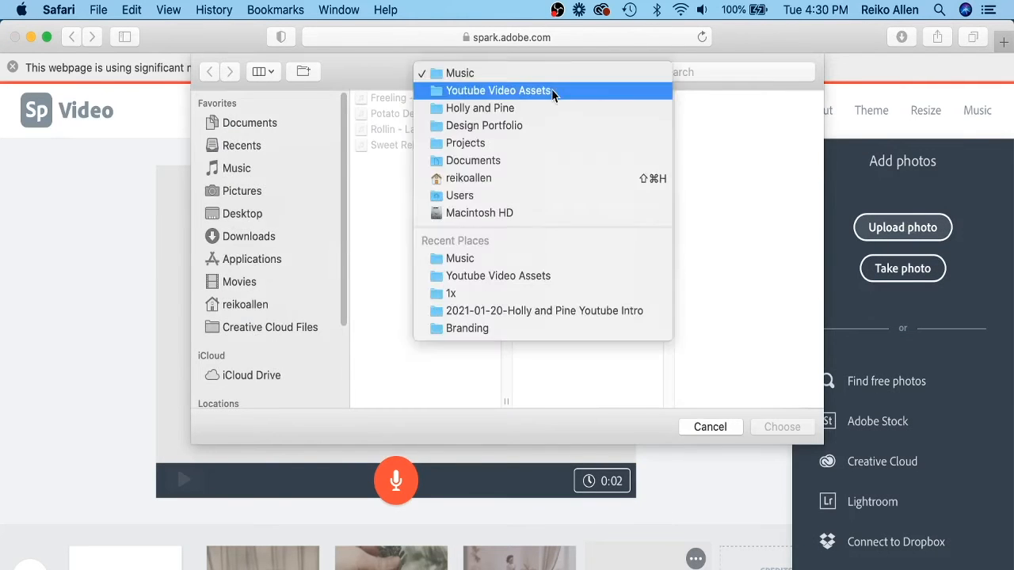
click(551, 89)
click(705, 97)
click(700, 192)
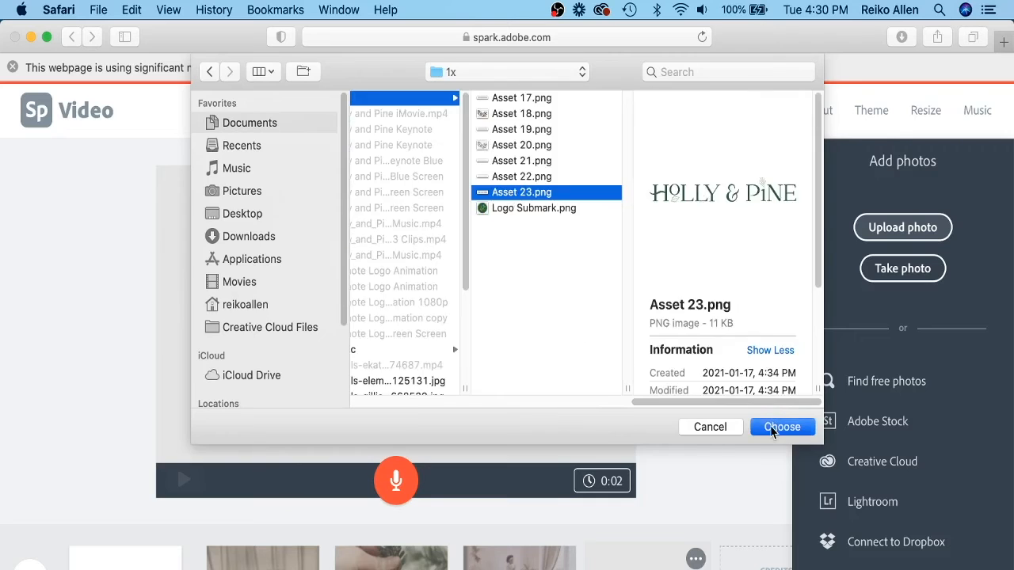
click(781, 427)
Set the logo slide's duration to 4 seconds and preview the video.
click(615, 252)
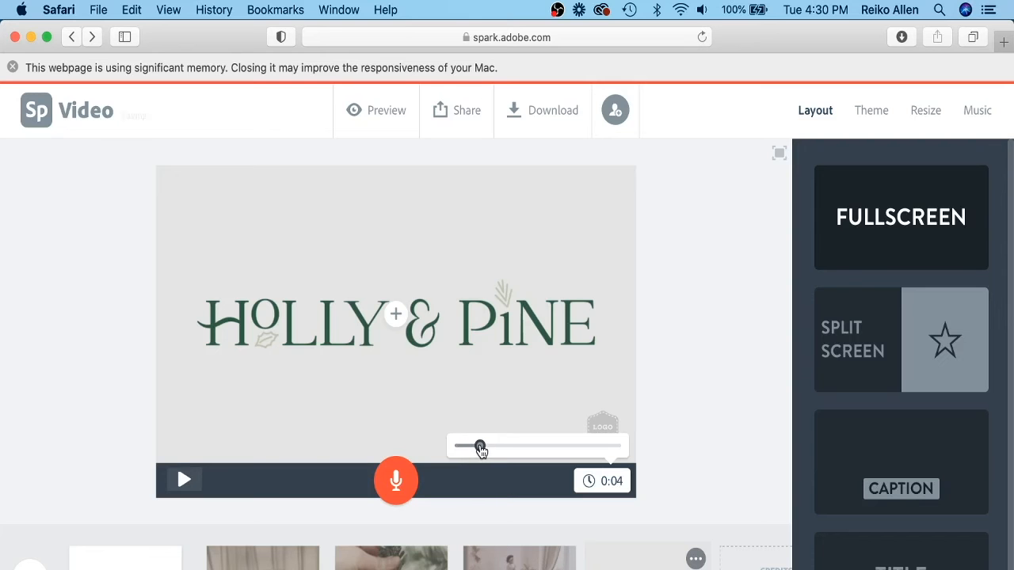
click(376, 110)
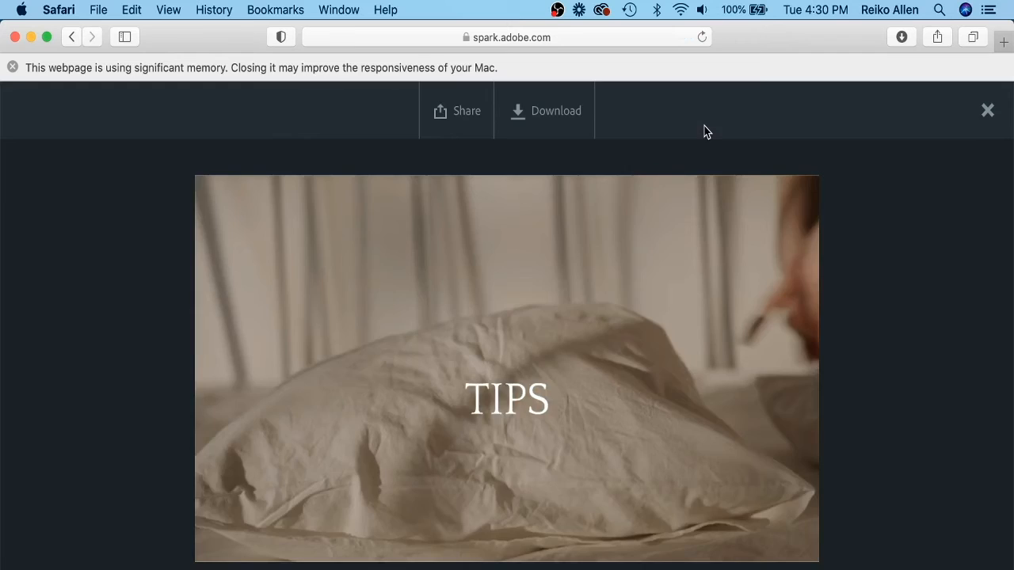
Close the preview, download the finished video, and close the downloaded copy playing in QuickTime Player.
click(986, 111)
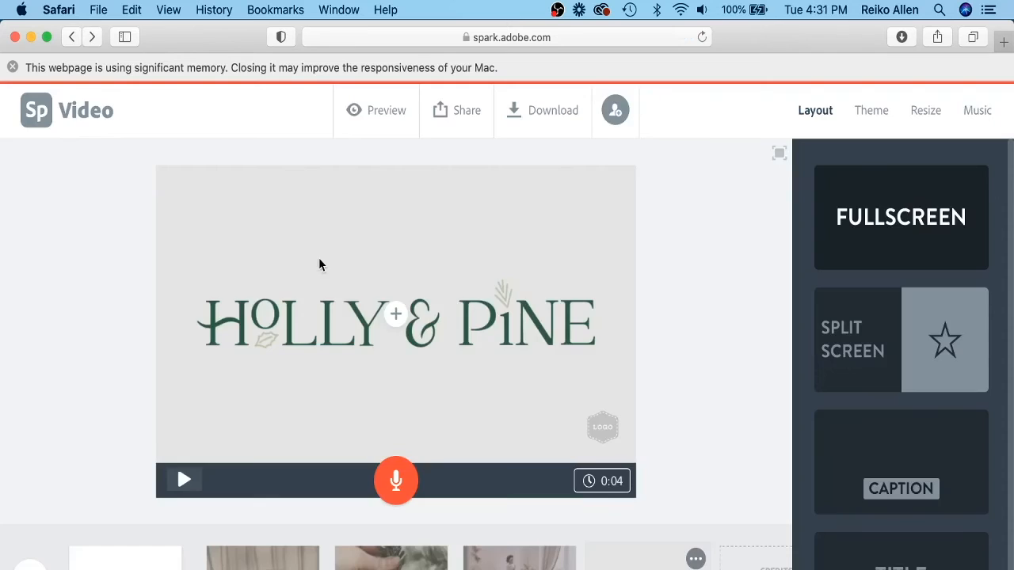
click(538, 113)
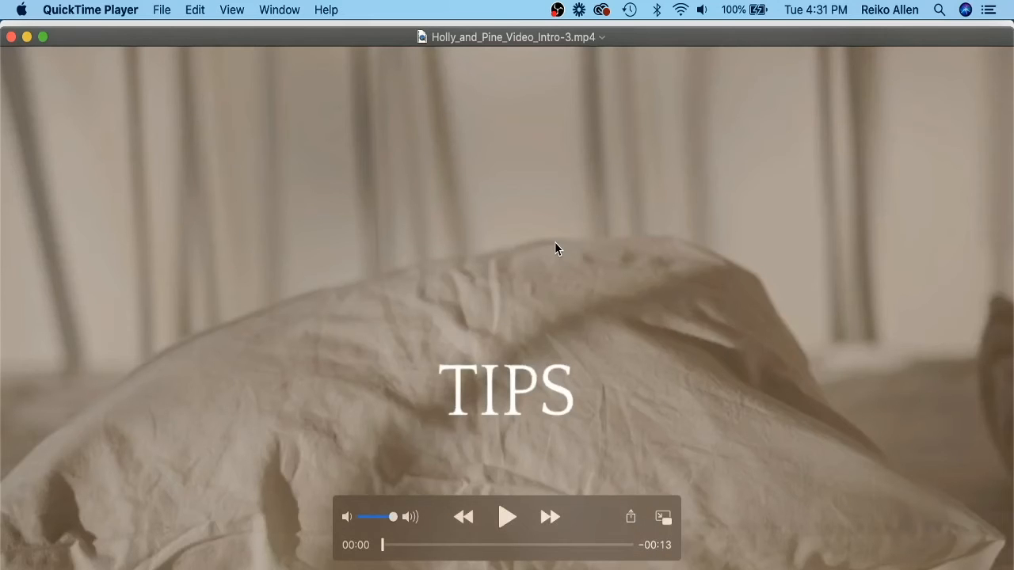
click(11, 37)
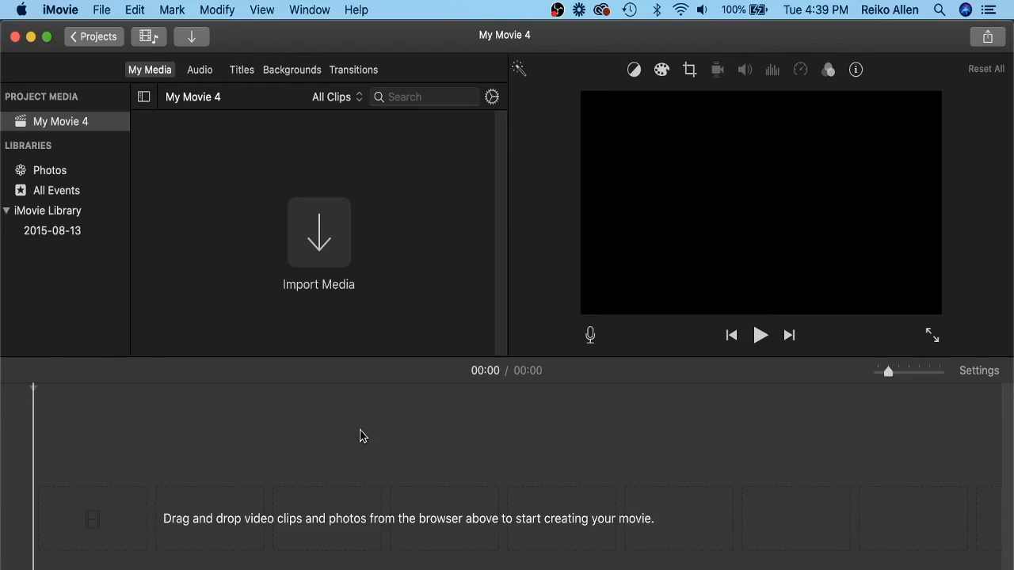
Preview the exported videos in the Adobe Spark Videos folder and import Holly_and_Pine_Video_Intro-2.mp4 into the iMovie project.
click(332, 240)
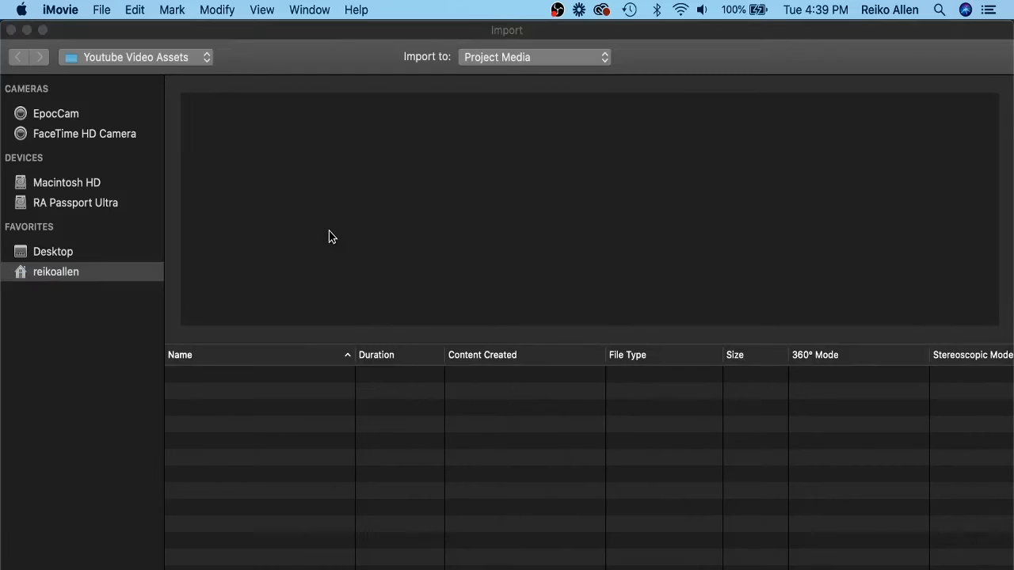
double_click(227, 397)
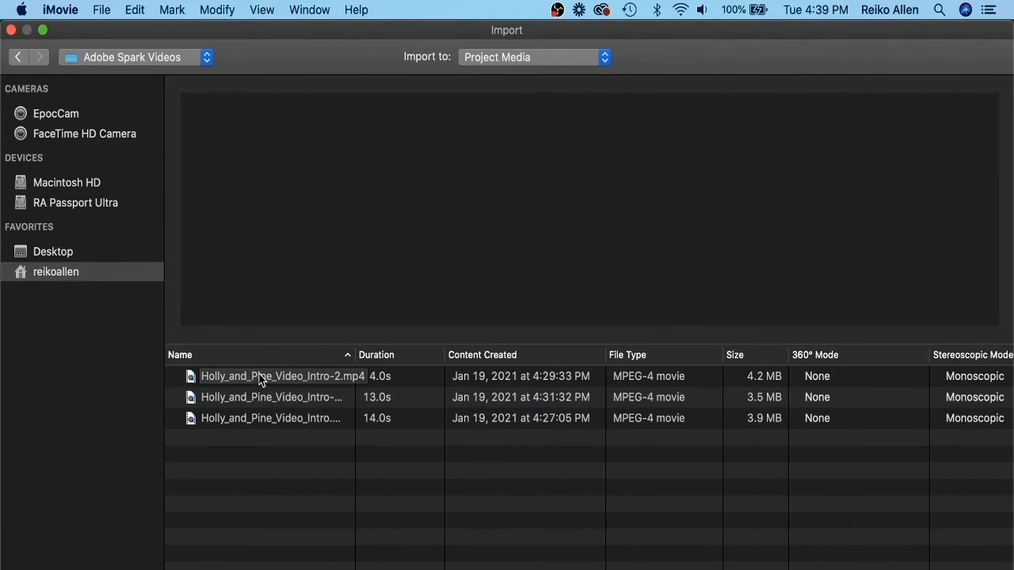
click(261, 379)
mouse_move(592, 255)
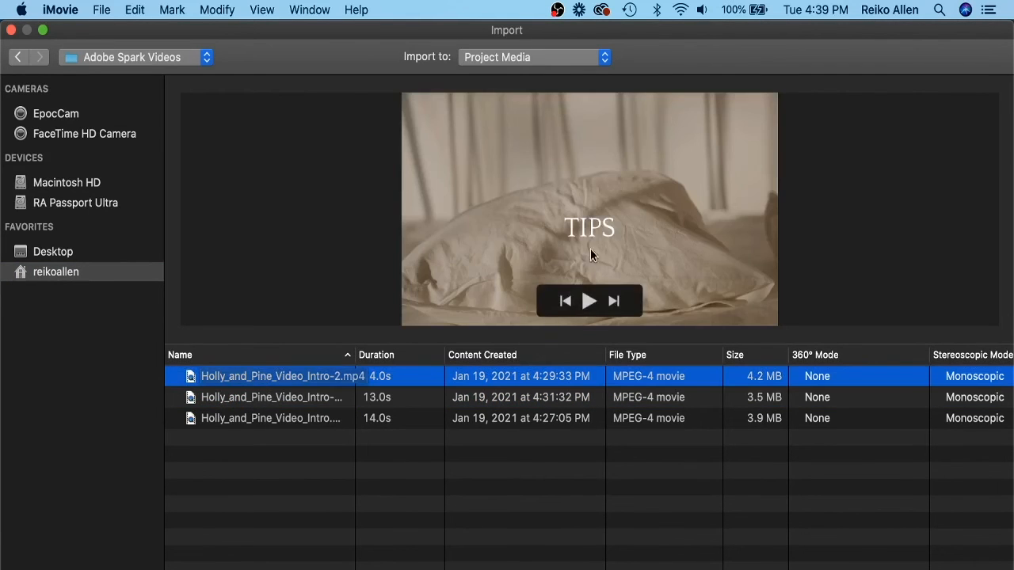
click(589, 302)
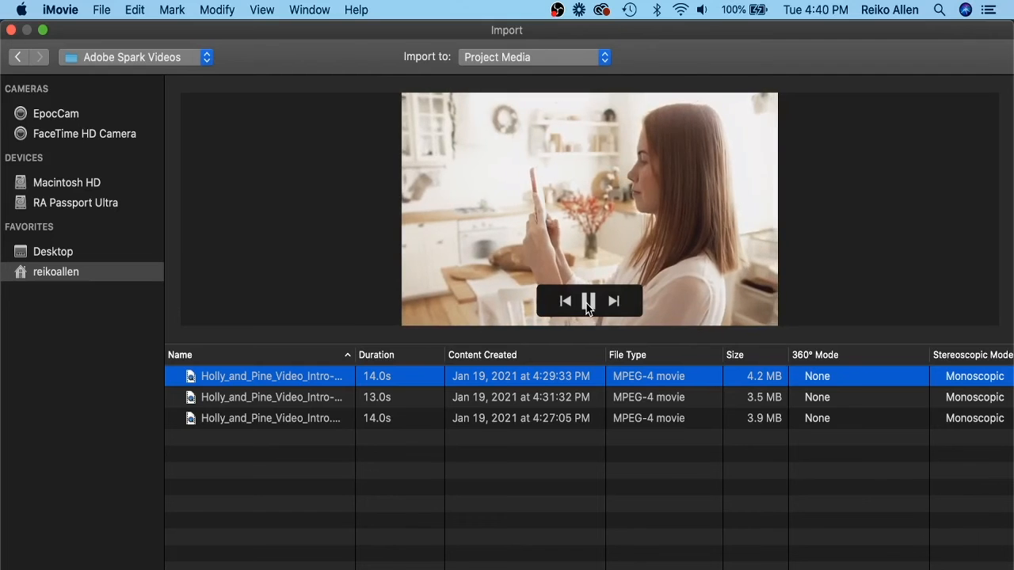
key(Down)
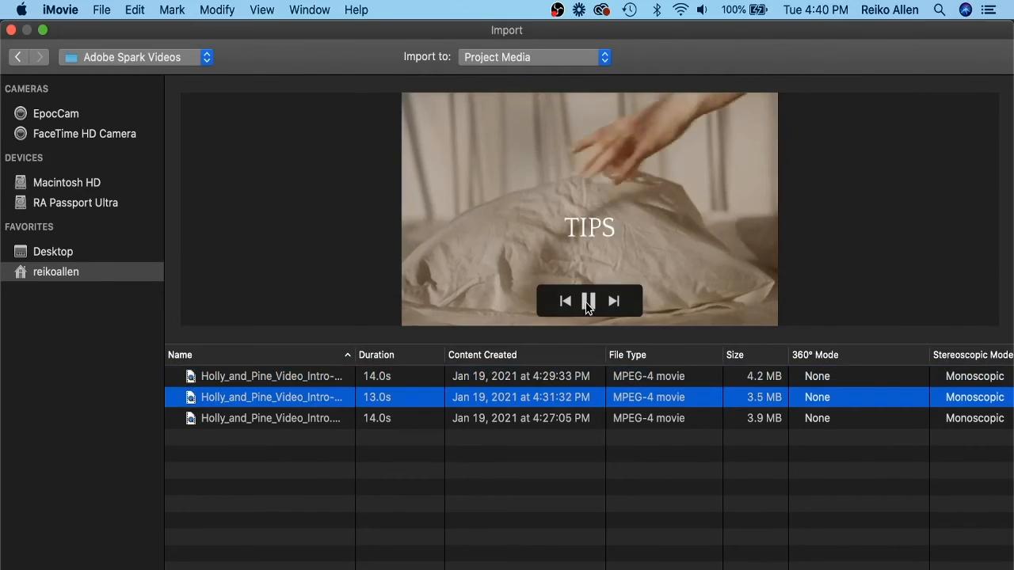
click(283, 415)
mouse_move(511, 299)
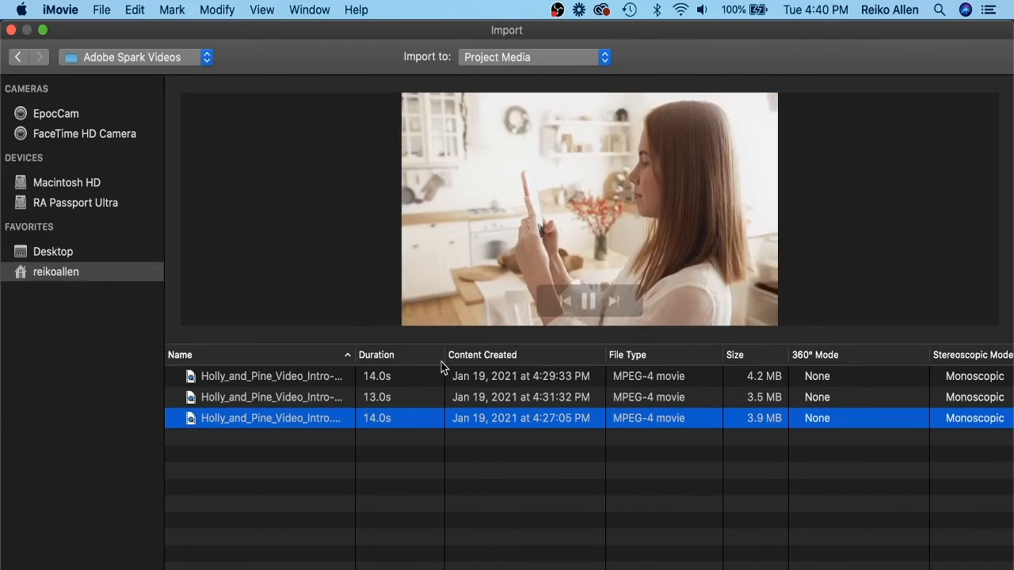
click(300, 380)
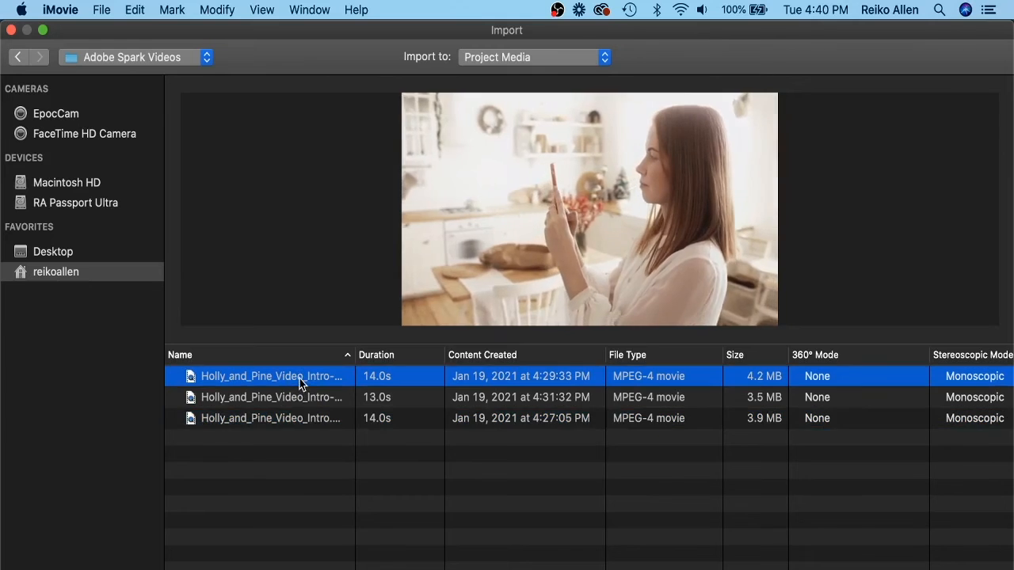
click(951, 569)
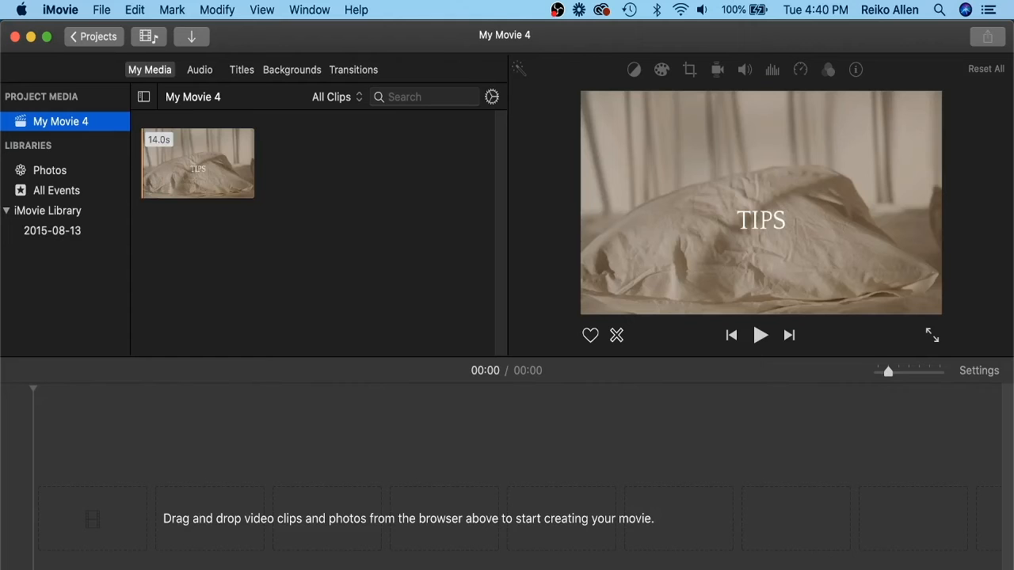
Add the imported 14-second clip to the timeline and play it back.
drag(193, 162, 163, 531)
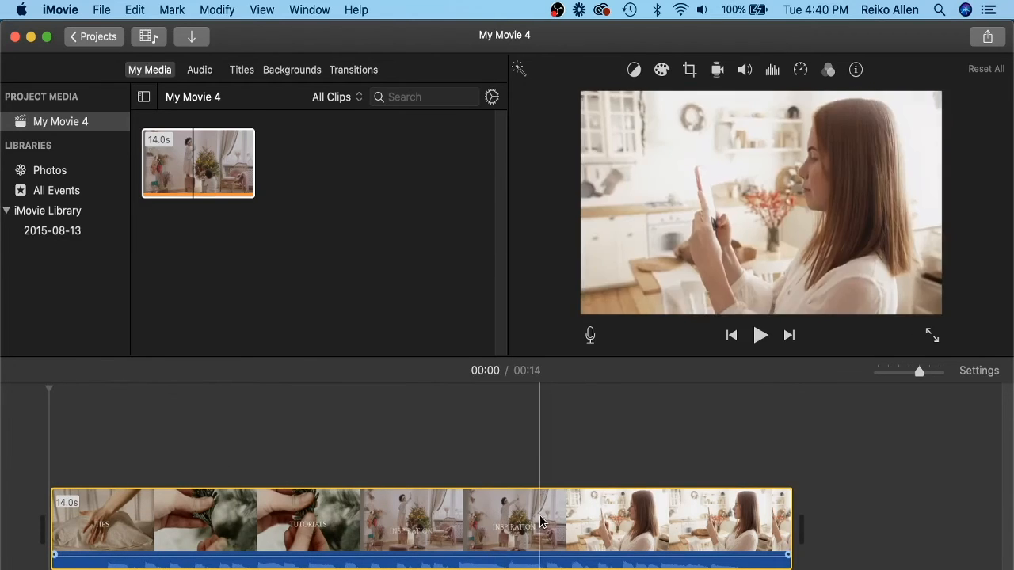
click(423, 519)
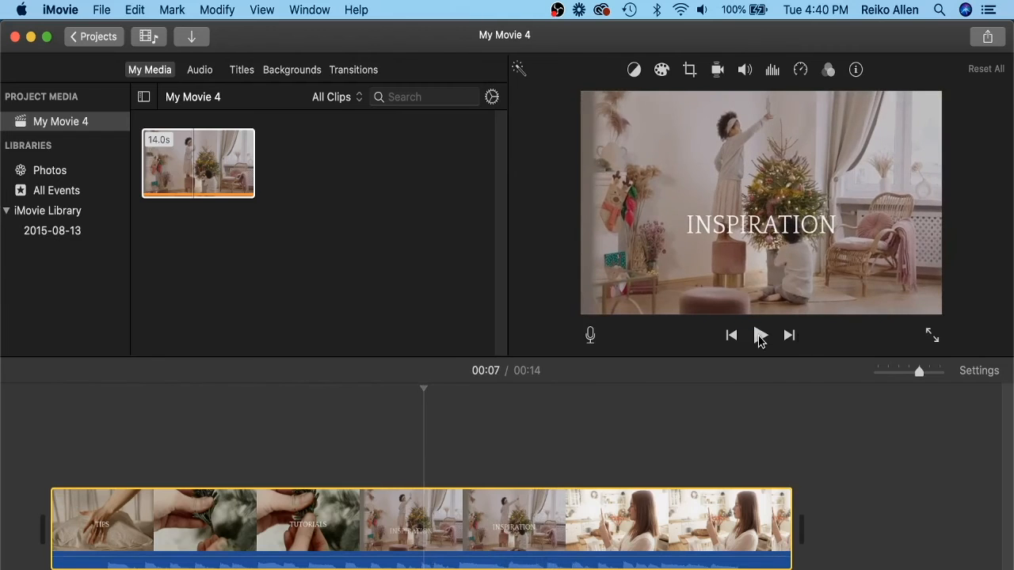
click(759, 335)
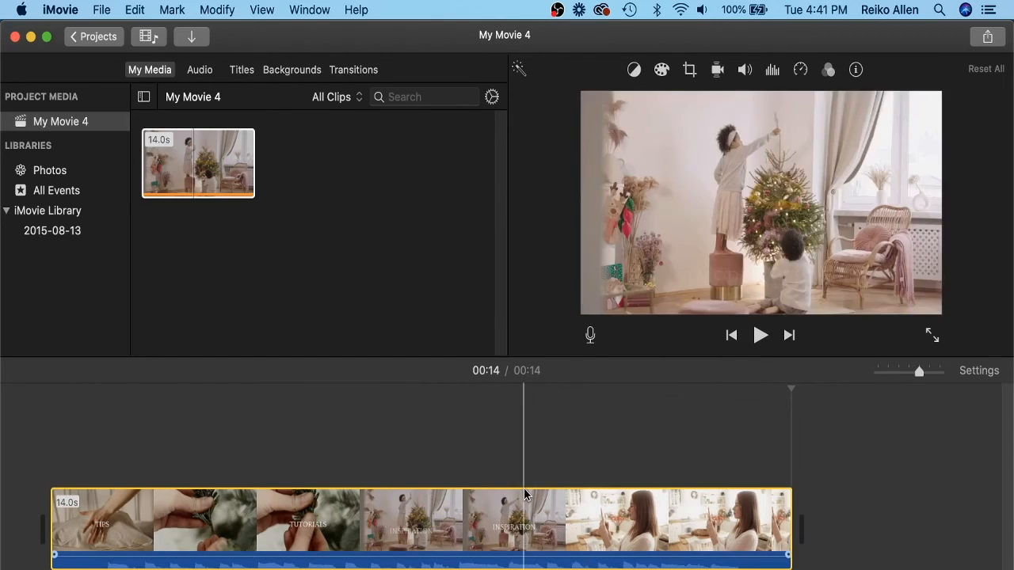
click(457, 446)
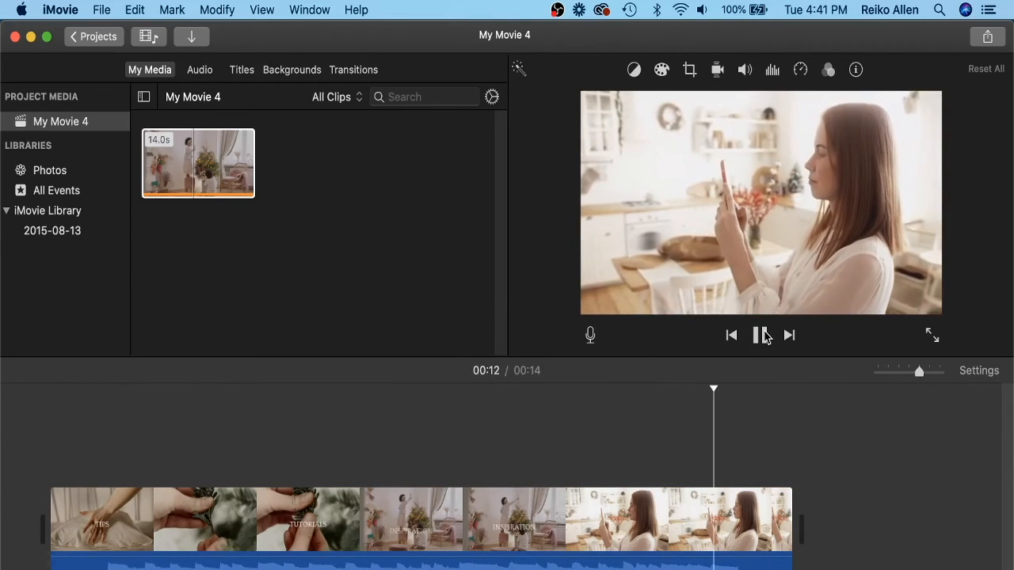
click(230, 132)
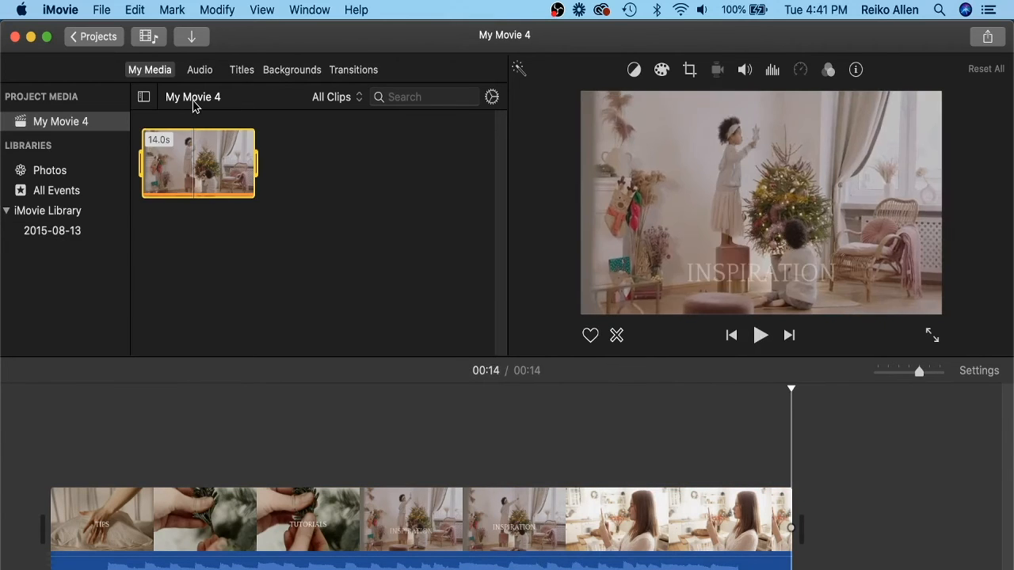
Import the Holly and Pine Keynote Blue logo animation from the Youtube Video Assets folder.
click(194, 37)
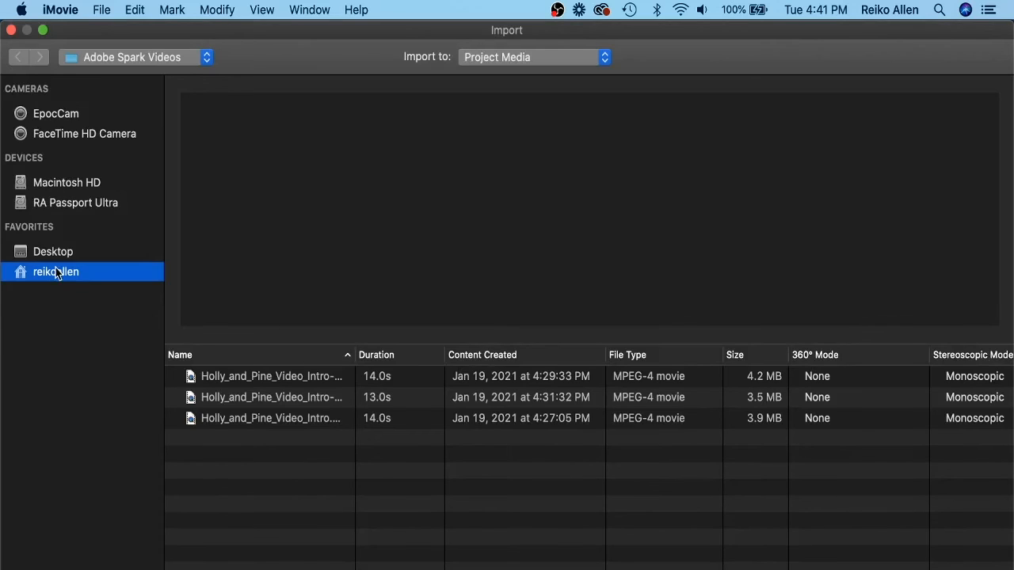
click(191, 58)
click(183, 76)
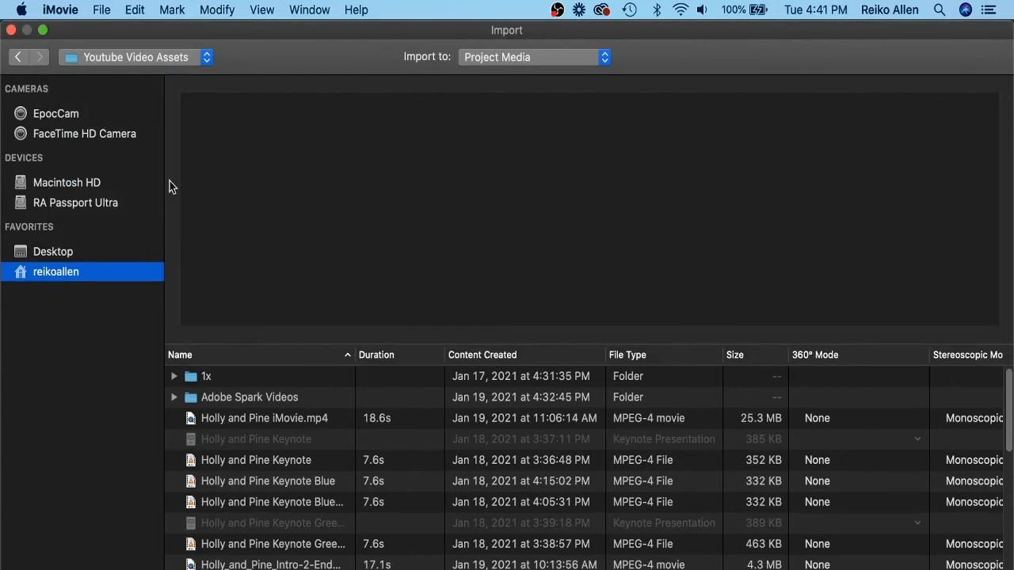
click(314, 504)
key(Return)
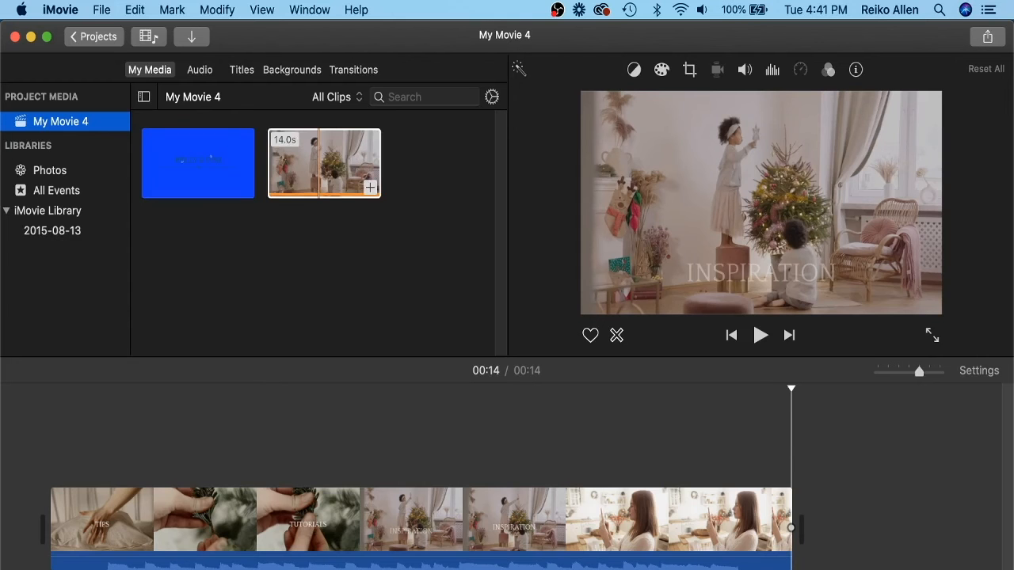
Place the blue logo animation above the main clip, starting near the end of the Inspiration section.
drag(198, 167, 565, 452)
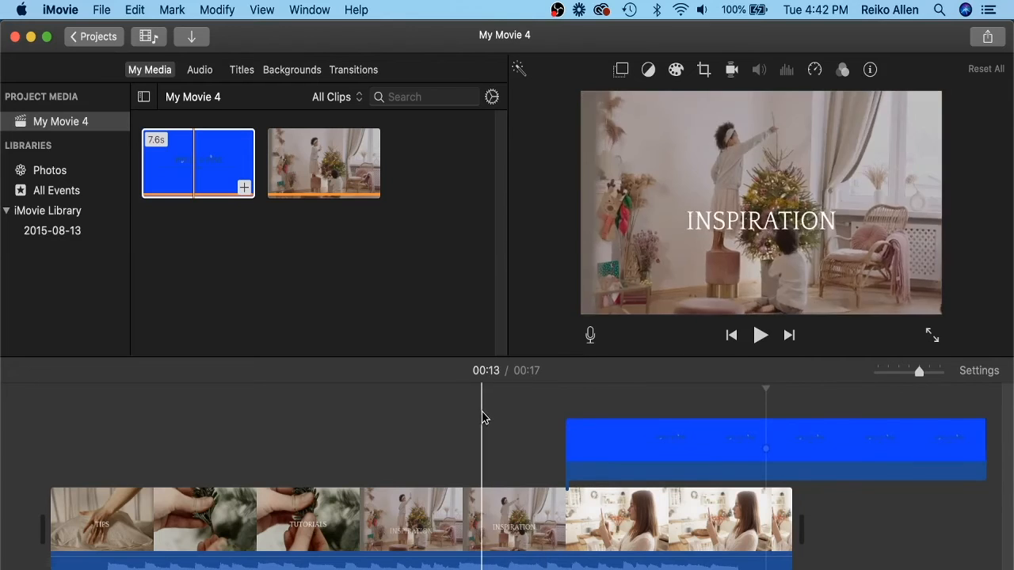
click(528, 411)
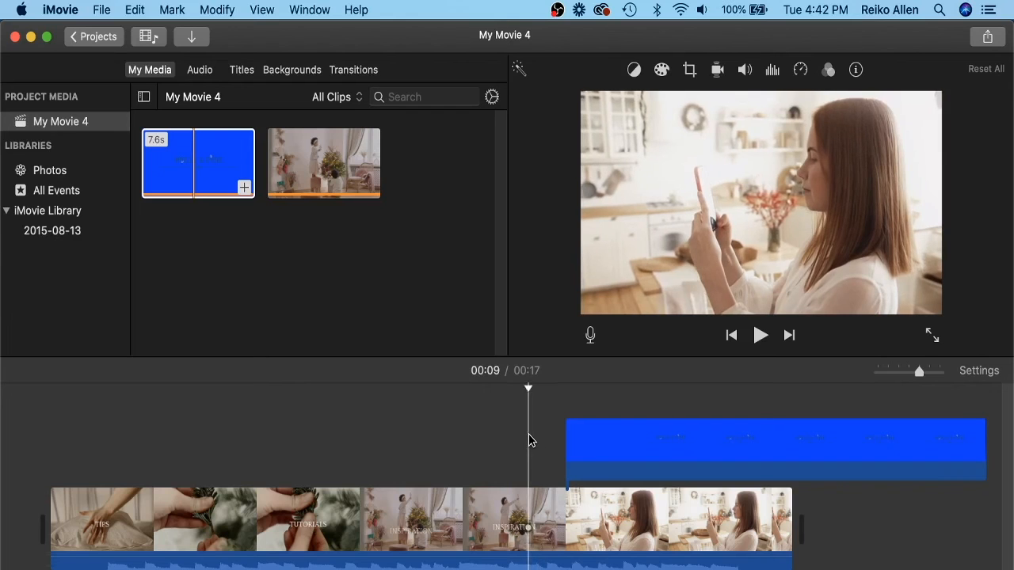
drag(588, 448, 570, 449)
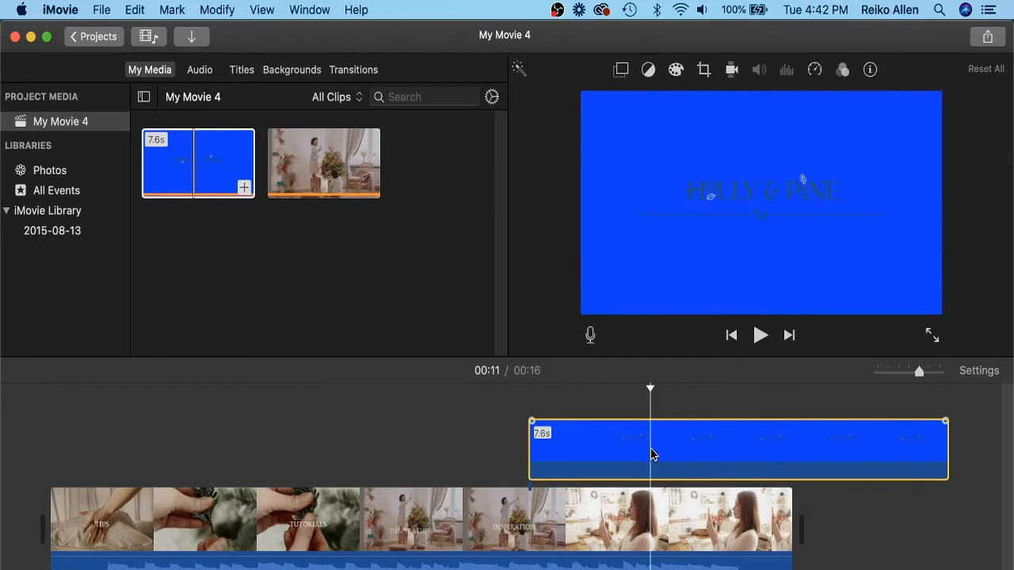
Set the logo overlay's video overlay mode to Green/Blue Screen.
click(619, 73)
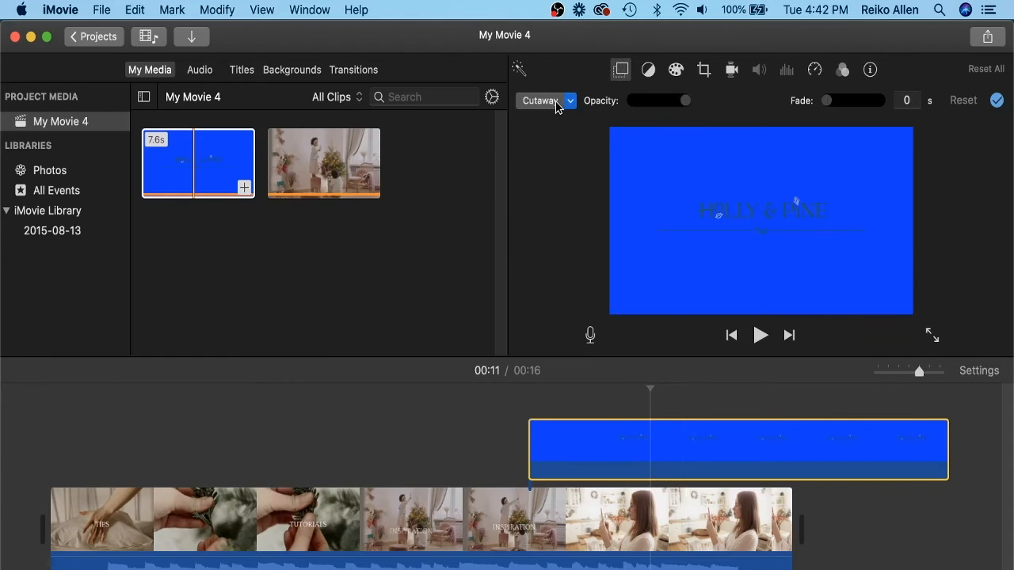
click(571, 105)
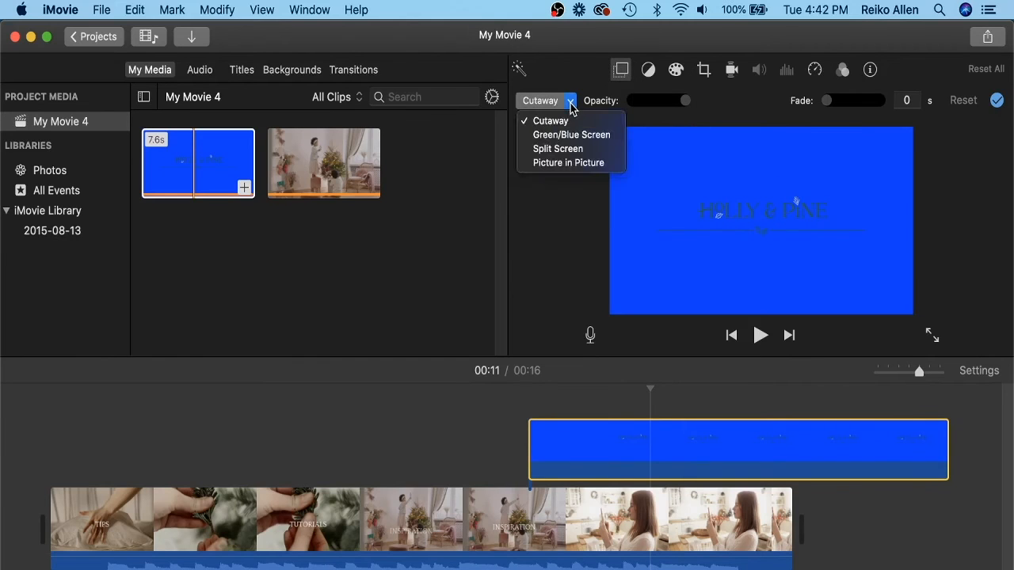
click(603, 137)
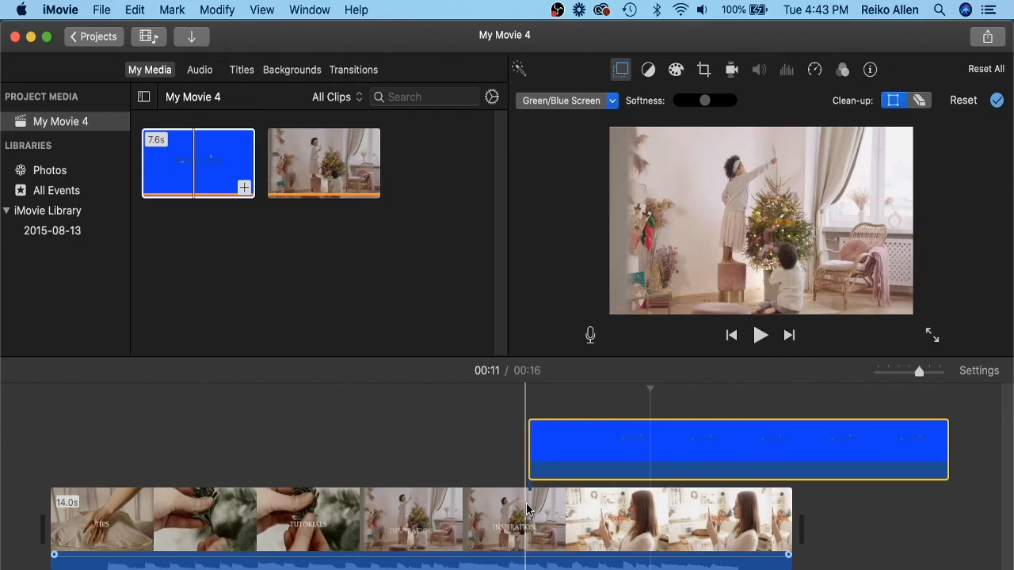
Split the main clip at the playhead, then undo the split.
right_click(528, 509)
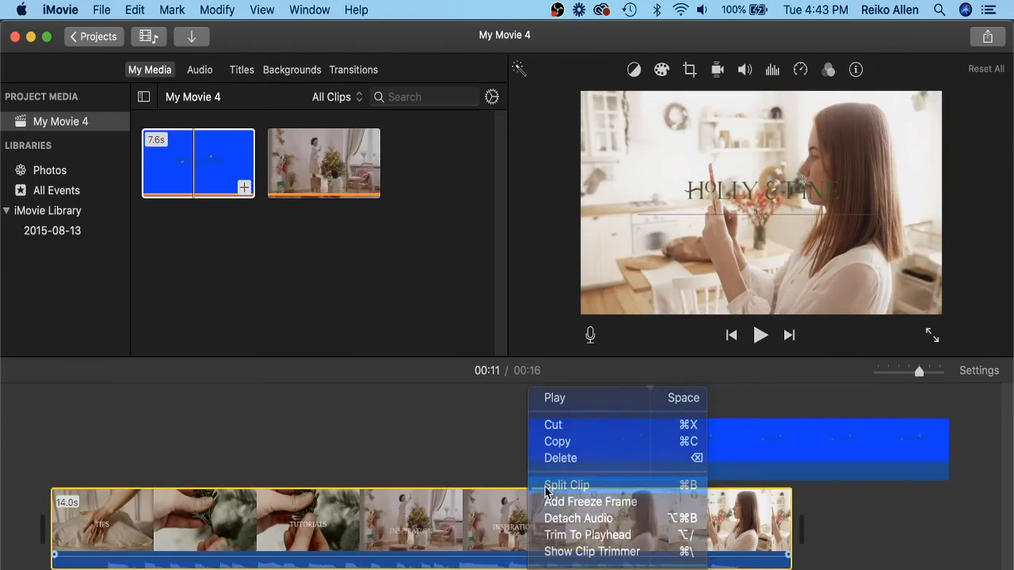
click(547, 487)
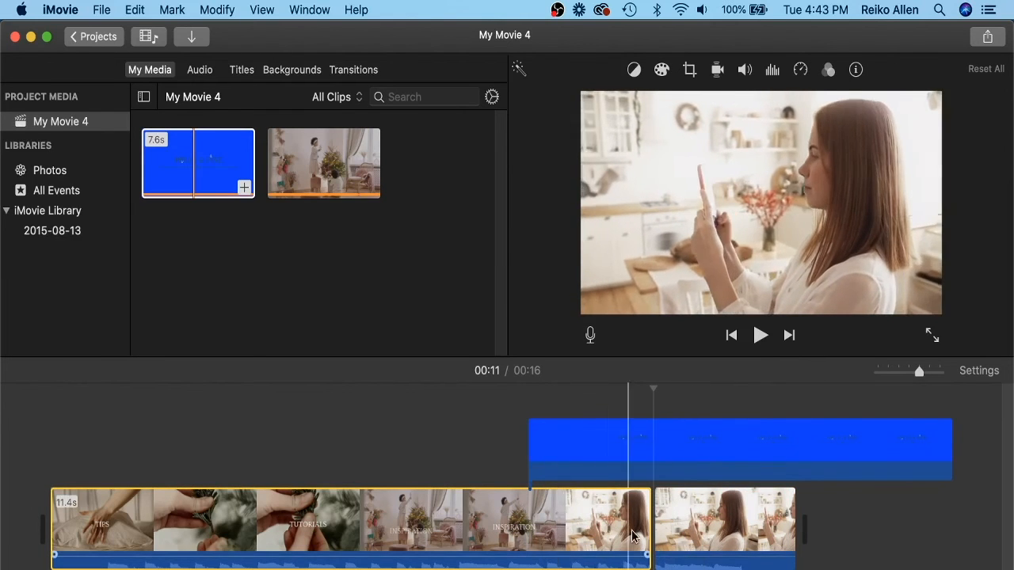
key(cmd+z)
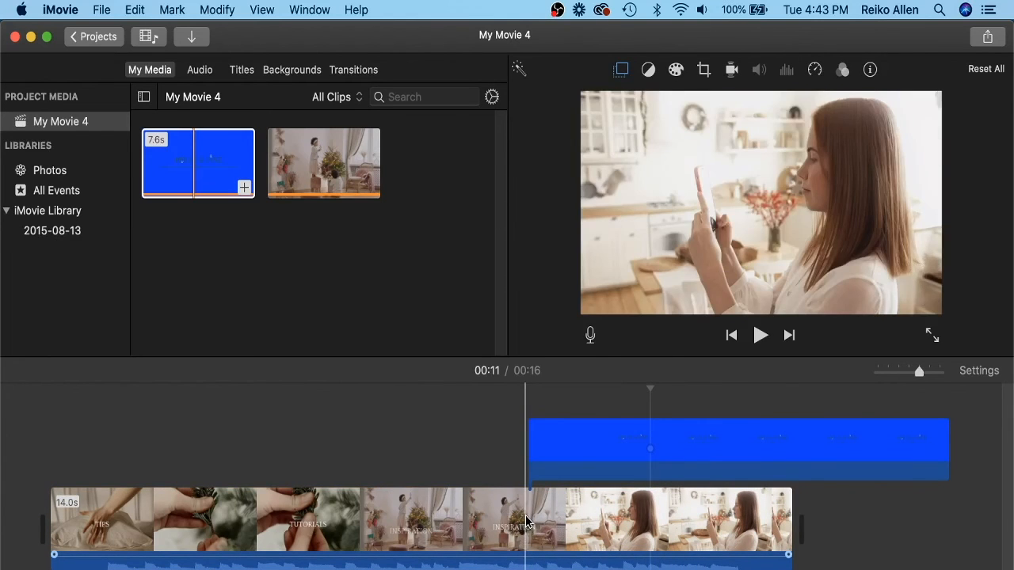
Split the main clip where the logo overlay begins.
click(526, 522)
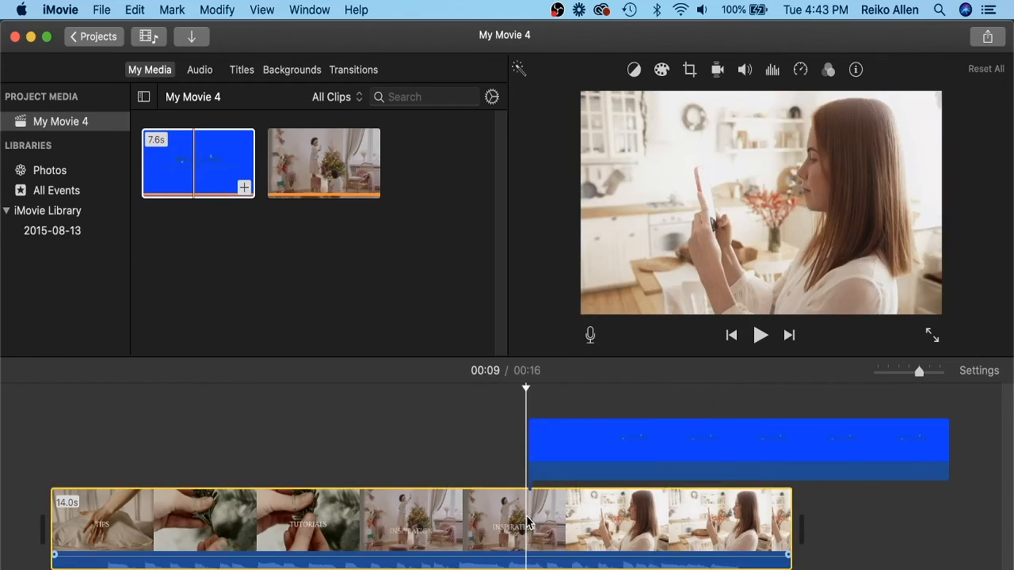
right_click(528, 522)
click(554, 483)
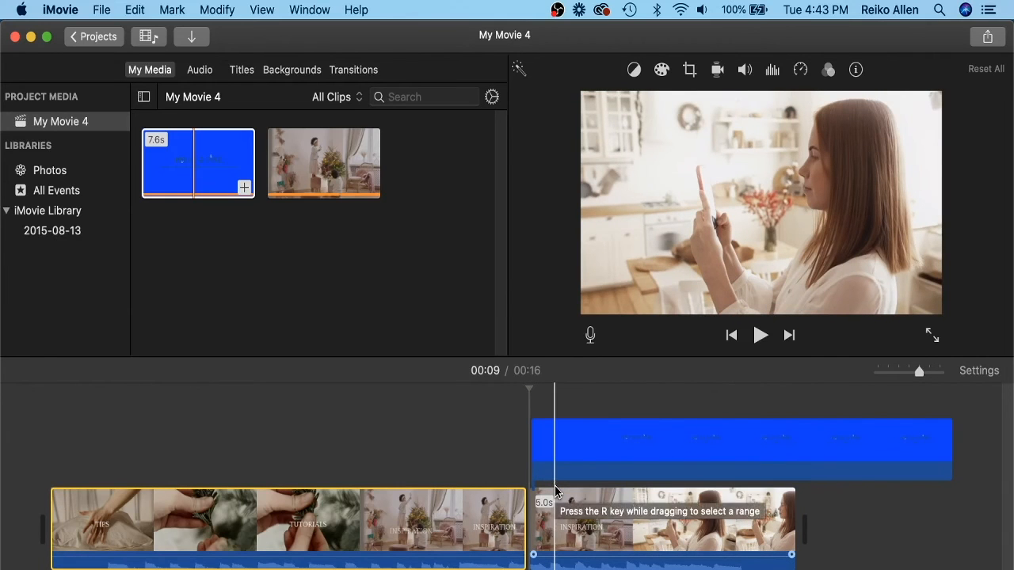
Select the clip segment after the split and lighten its shadows with the color correction controls.
click(661, 526)
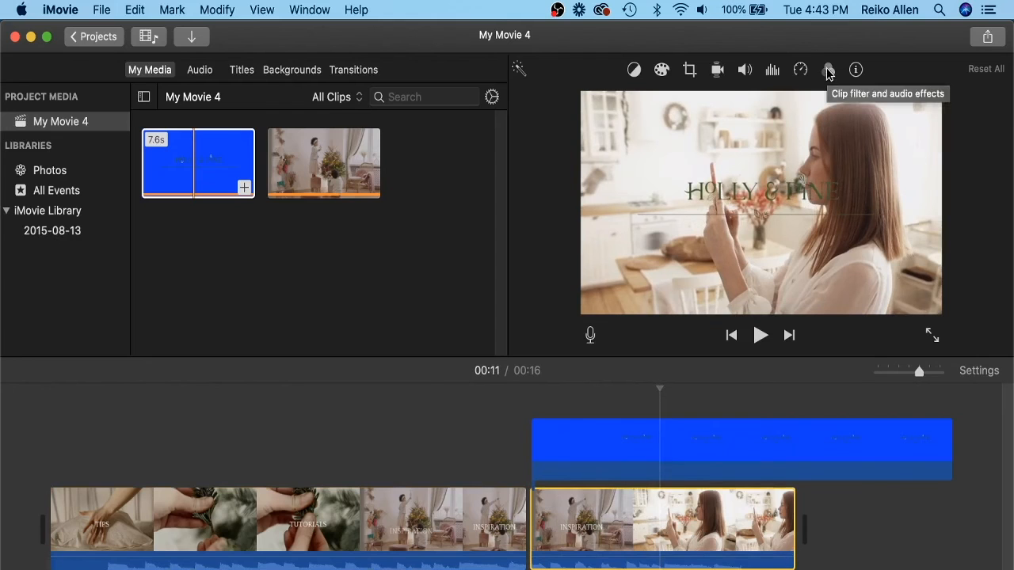
click(635, 70)
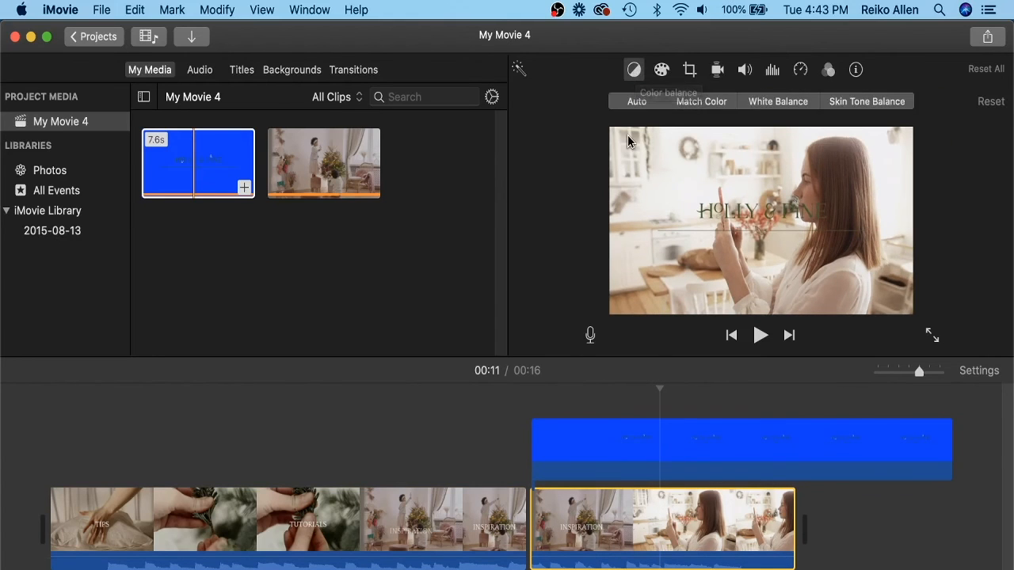
click(774, 103)
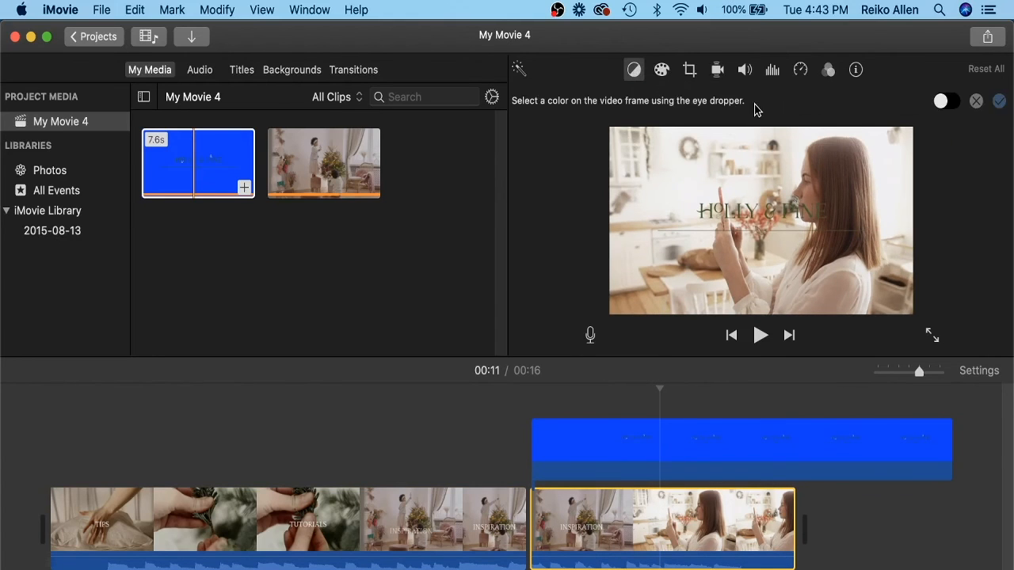
click(636, 71)
click(661, 71)
drag(586, 101, 626, 105)
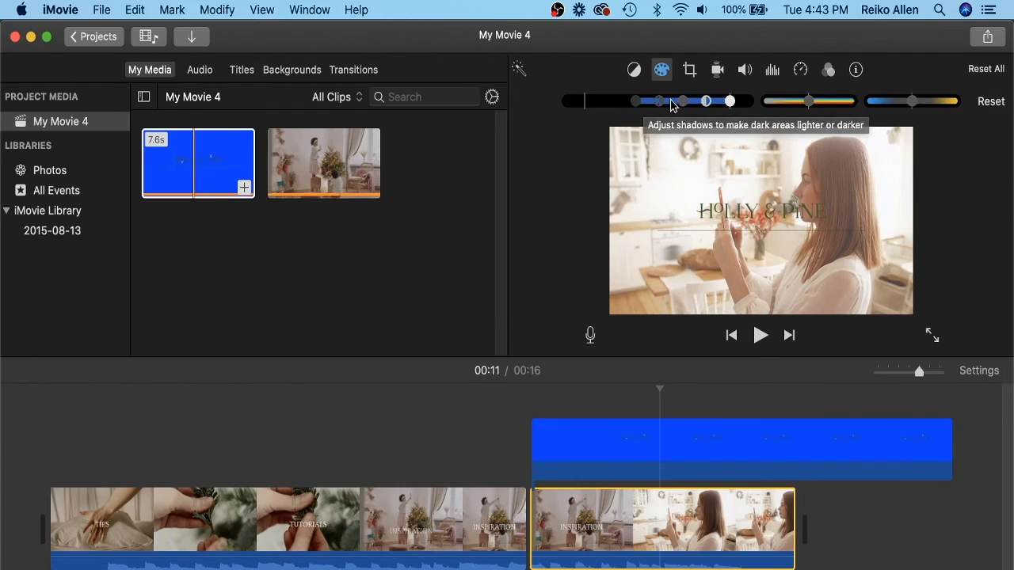
click(634, 71)
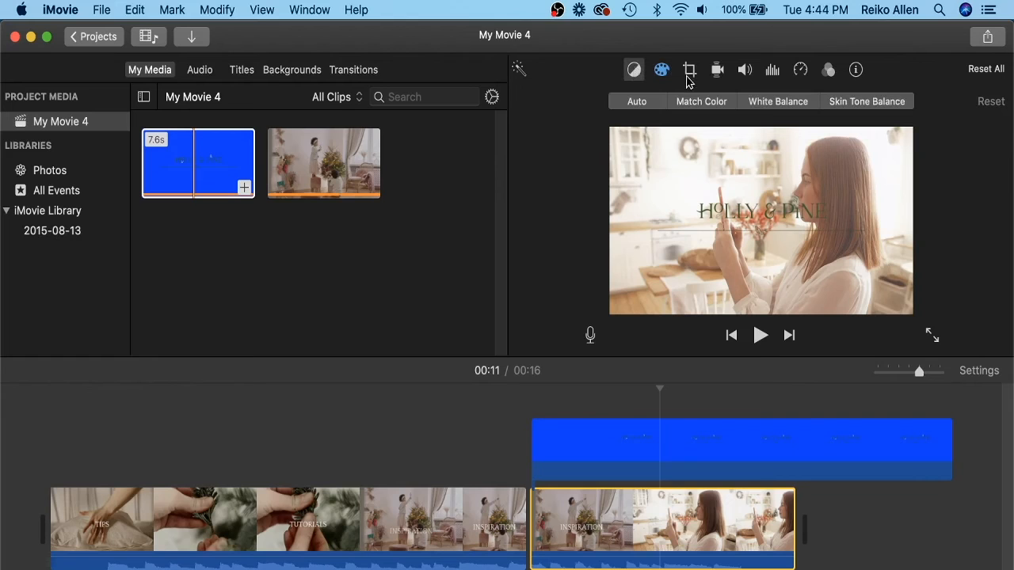
Apply the Dreamy clip filter to the selected segment, then set its clip filter back to None.
click(828, 70)
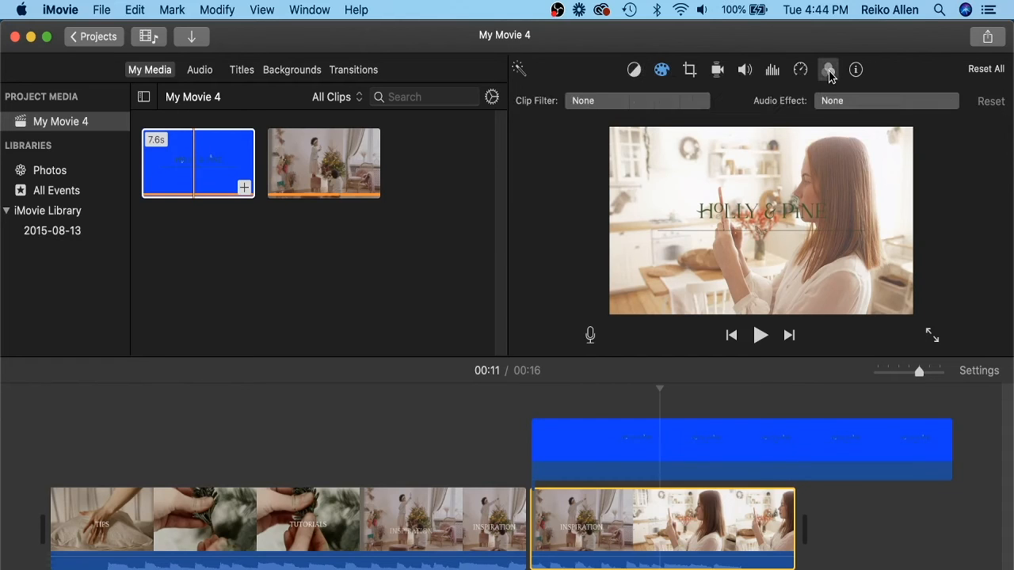
click(691, 104)
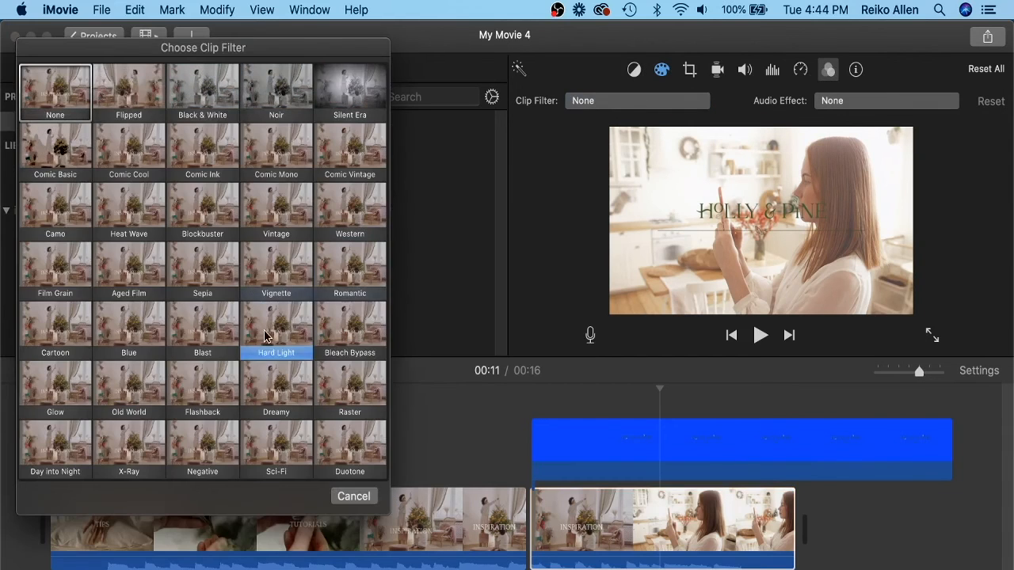
click(276, 404)
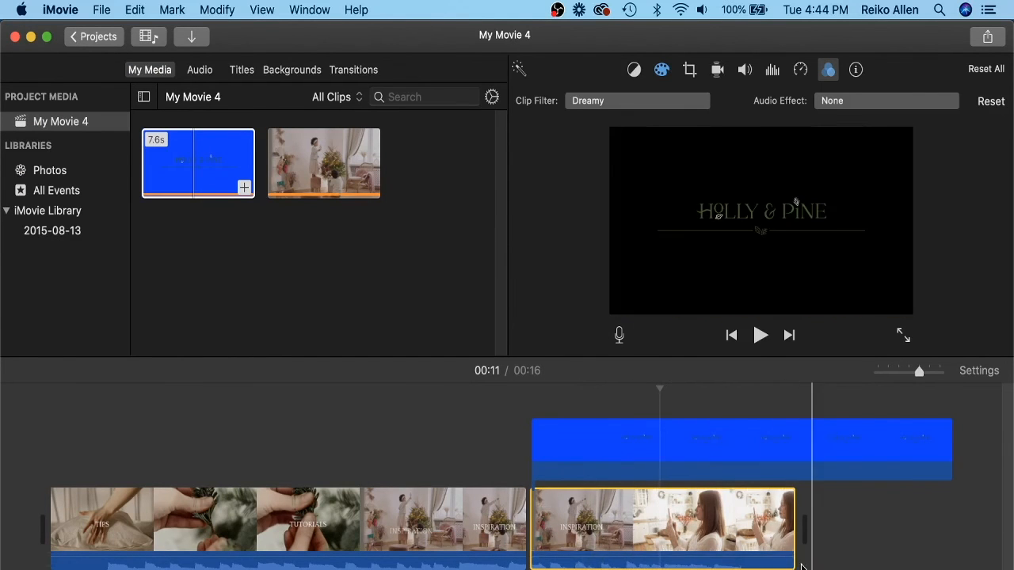
click(638, 103)
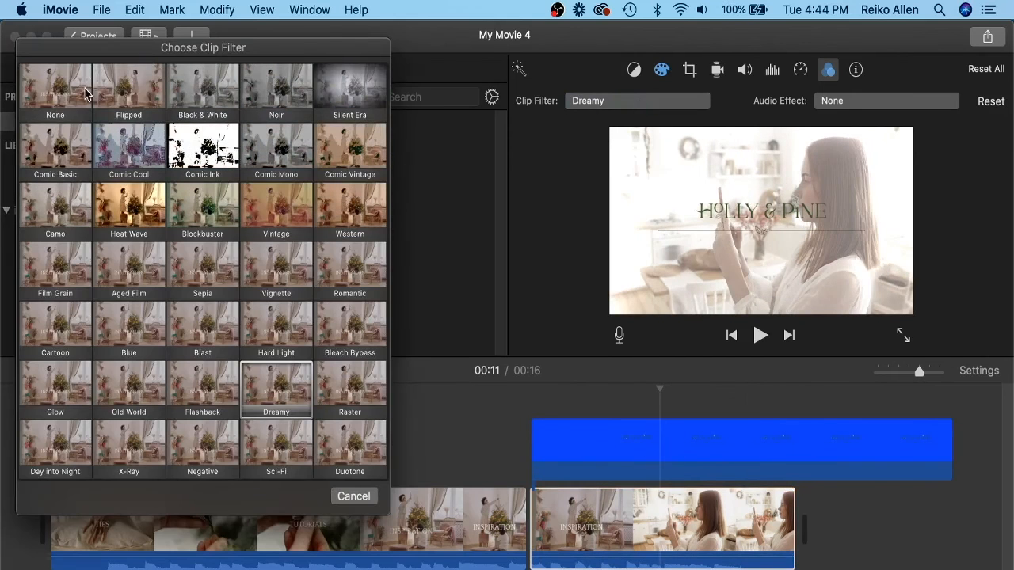
click(41, 92)
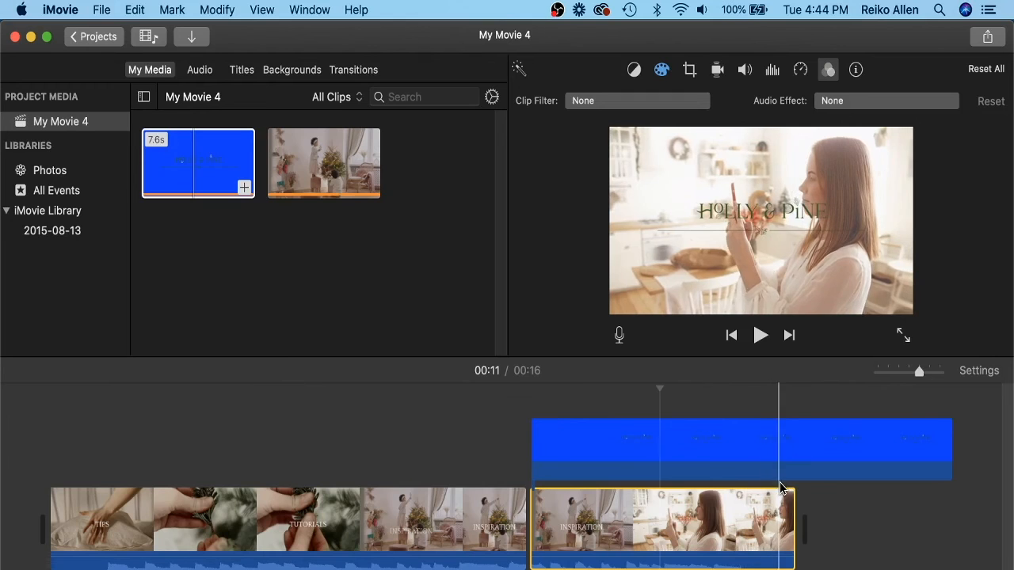
Add the White background to the end of the timeline.
click(307, 73)
drag(502, 166, 502, 285)
drag(316, 282, 865, 539)
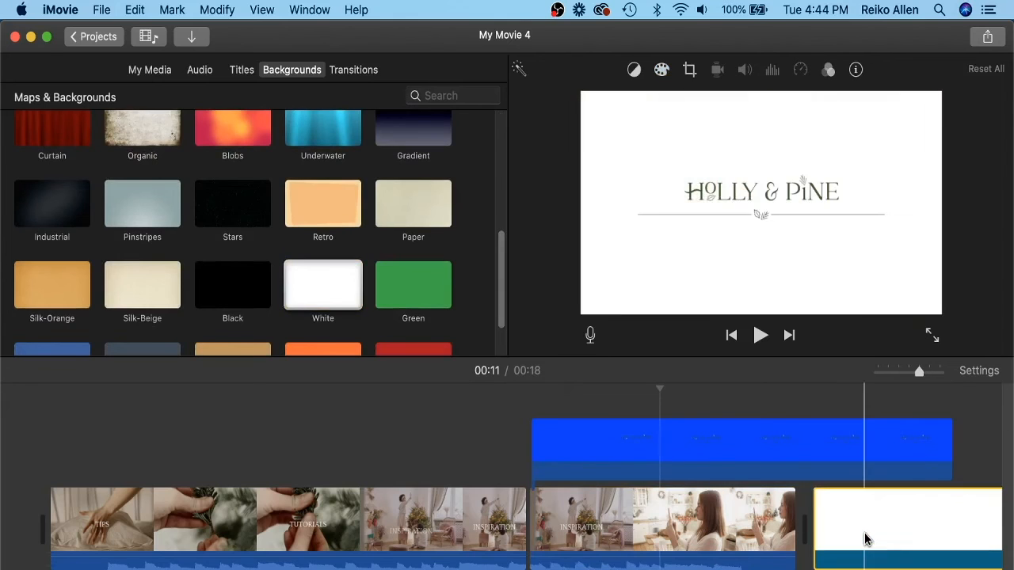
Insert a Fade to White transition between the main clip and the white background.
click(784, 543)
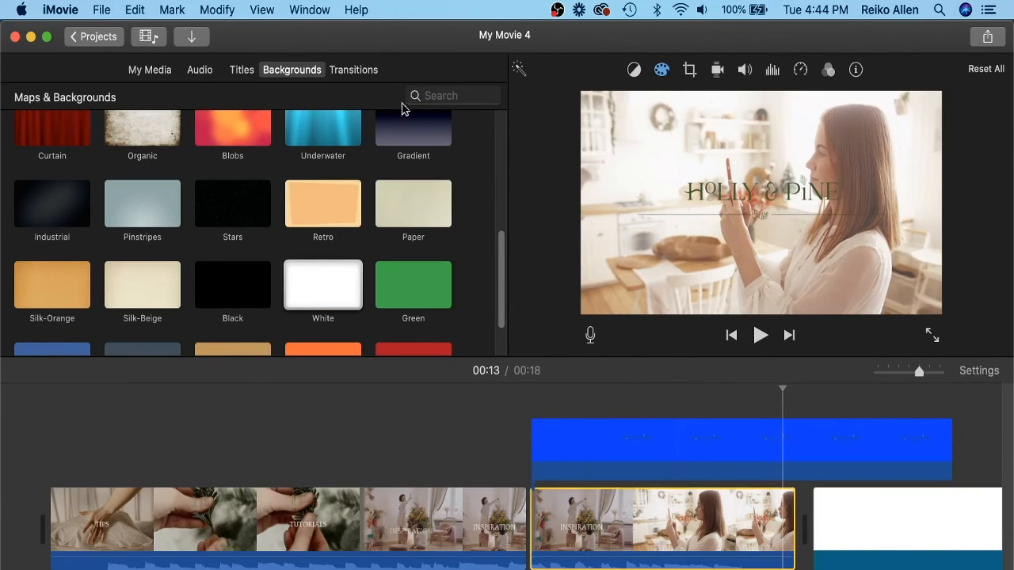
click(353, 69)
drag(339, 201, 770, 528)
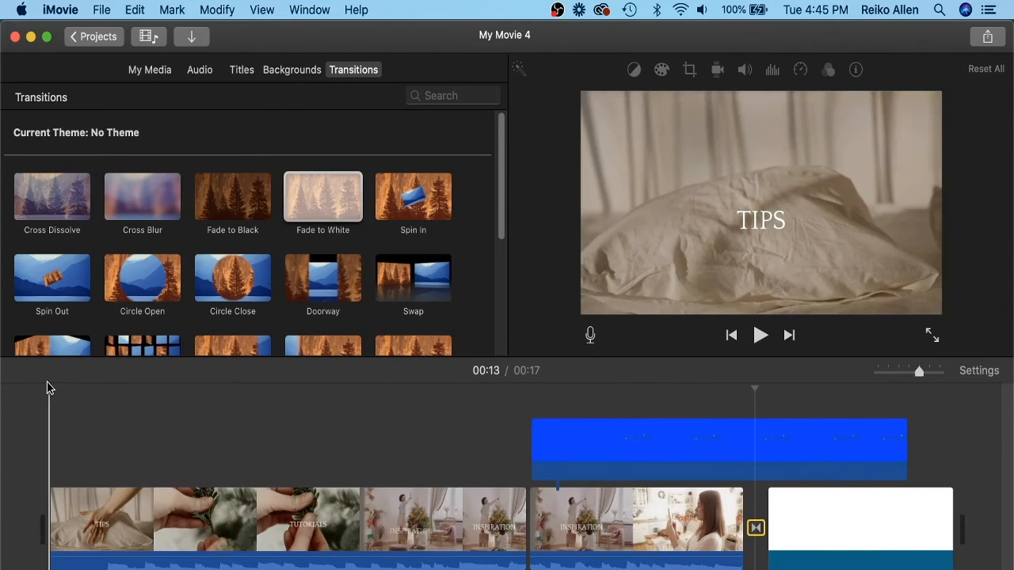
Preview the movie from the start and shorten the white background clip slightly.
click(46, 392)
click(757, 337)
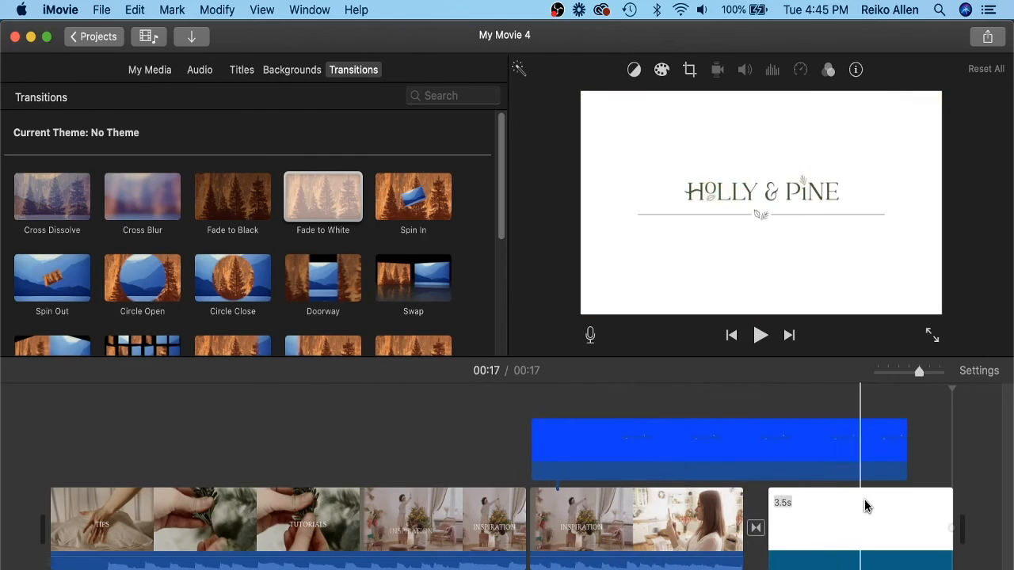
drag(952, 515, 909, 513)
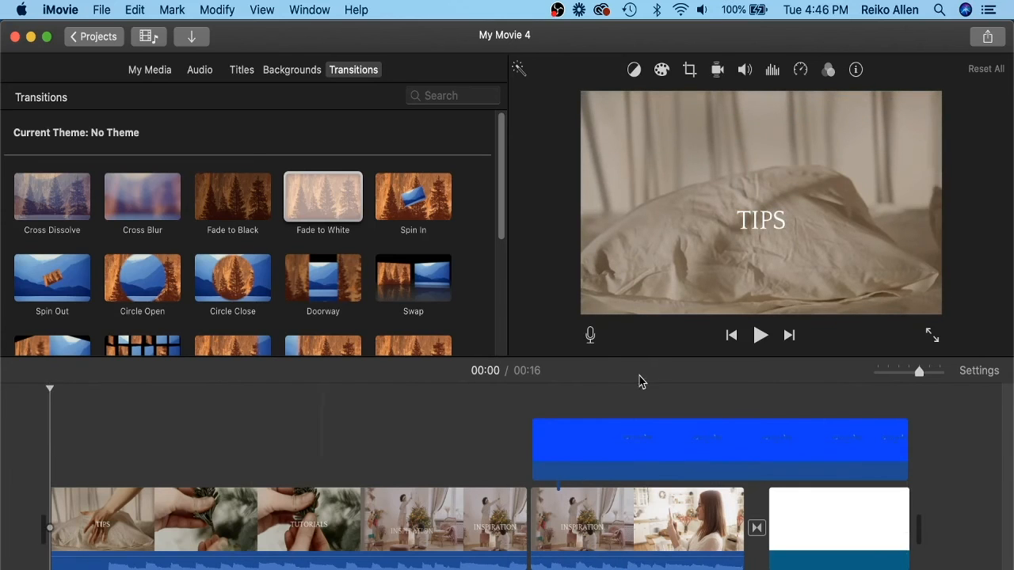
click(759, 337)
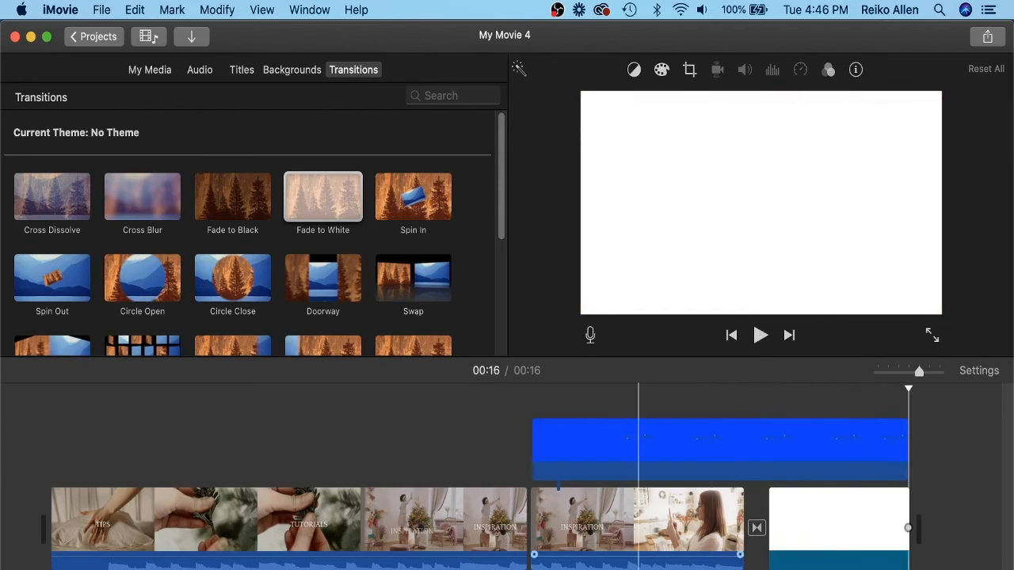
Select the main video clips in the timeline and delete them.
drag(683, 568, 342, 521)
key(Delete)
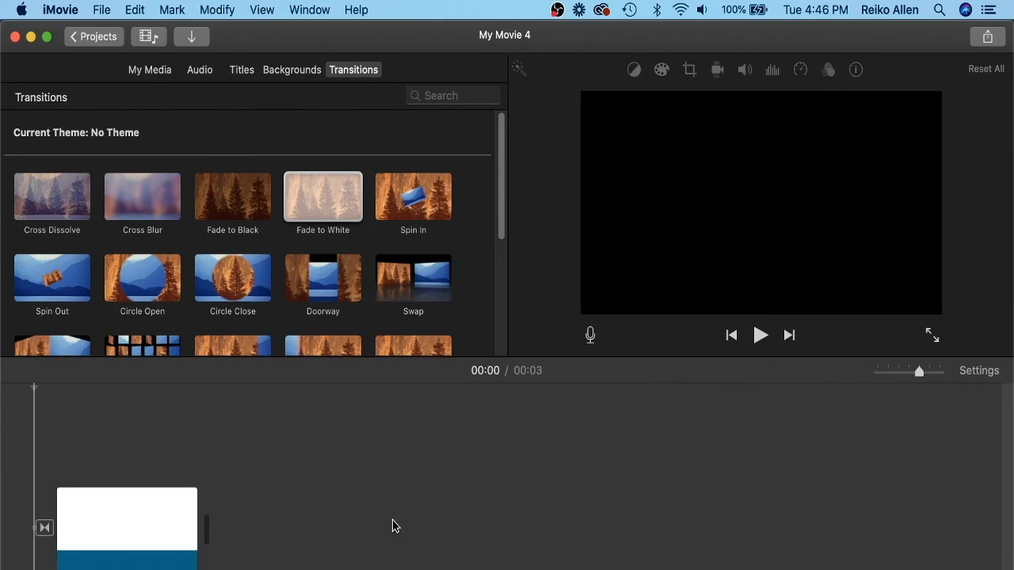
Import Holly_and_Pine_Intro-3-End and Music.mp4 into the project media.
click(195, 37)
scroll(300, 467, down, 3)
click(269, 470)
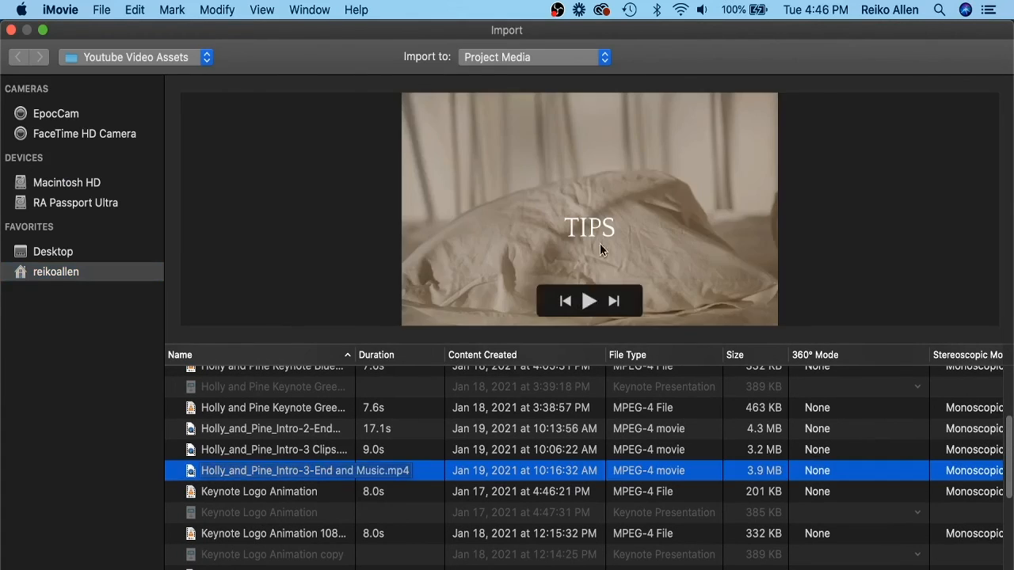
click(590, 302)
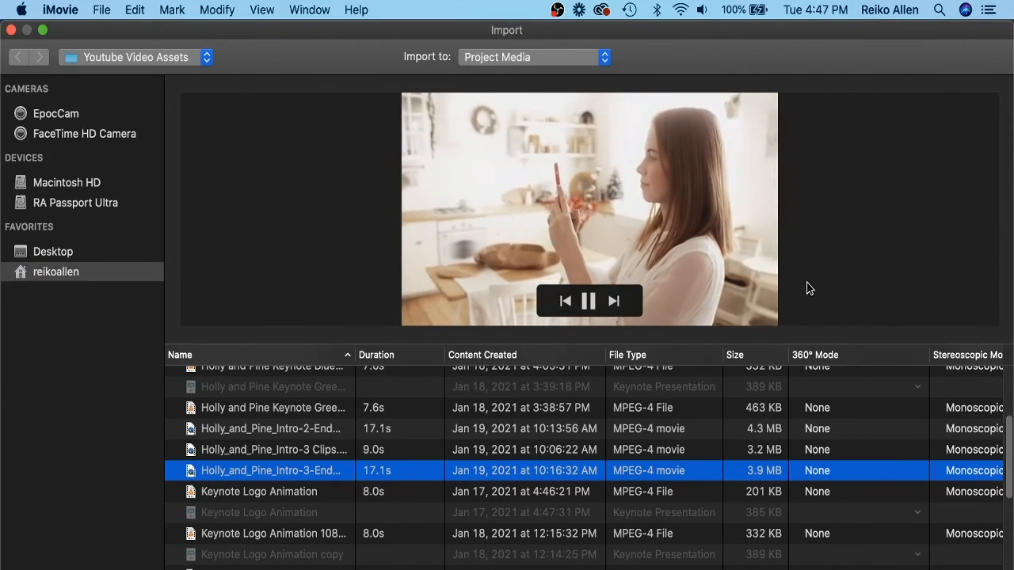
key(Down)
click(317, 470)
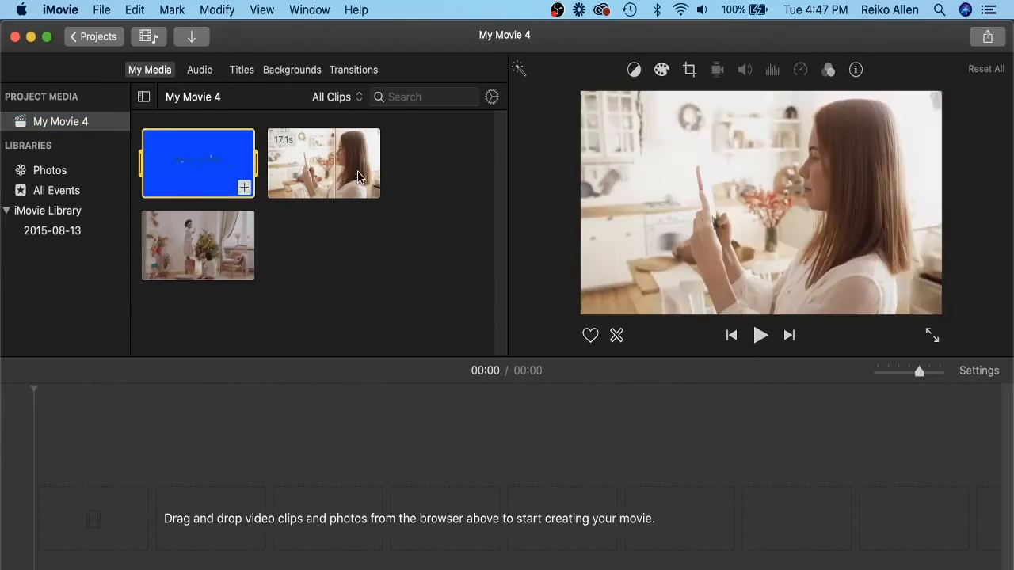
Add the imported video to the timeline and split it at the playhead.
drag(323, 162, 210, 510)
key(super+b)
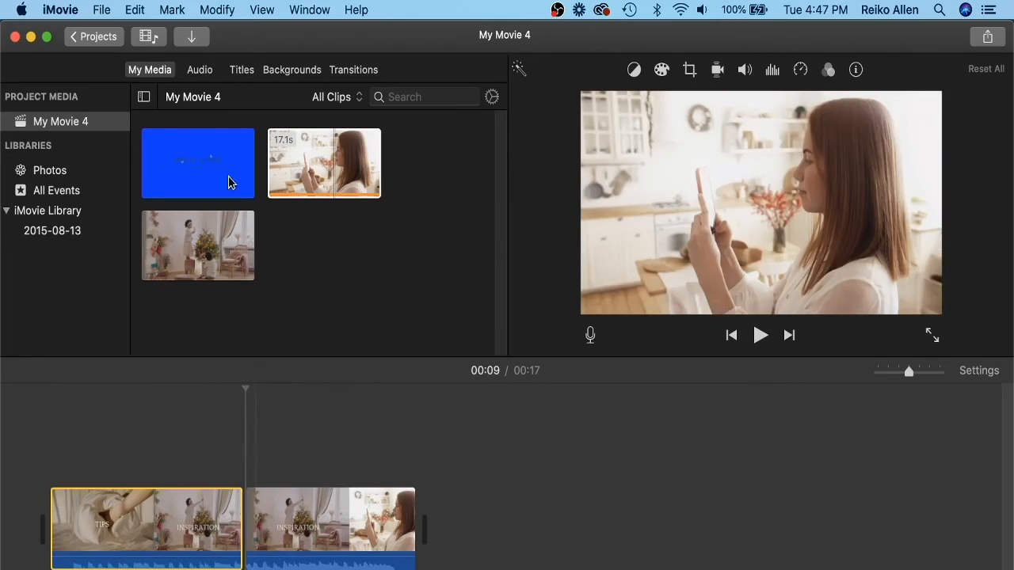
Place the blue-screen logo animation over the second segment and set its overlay mode to Green/Blue Screen.
drag(228, 176, 321, 442)
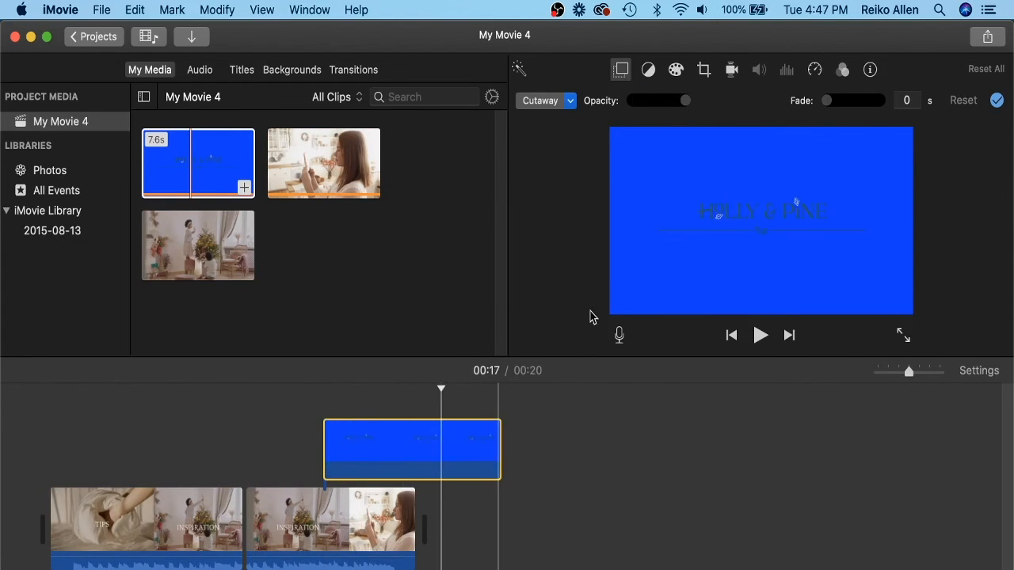
click(569, 100)
click(571, 134)
Add the White background after the video clips and nudge the logo overlay slightly.
click(304, 70)
scroll(317, 238, down, 5)
drag(323, 286, 493, 516)
drag(478, 457, 469, 454)
Insert a Fade to White transition between the video and the white background, adjusting the logo overlay.
click(353, 69)
drag(323, 196, 406, 540)
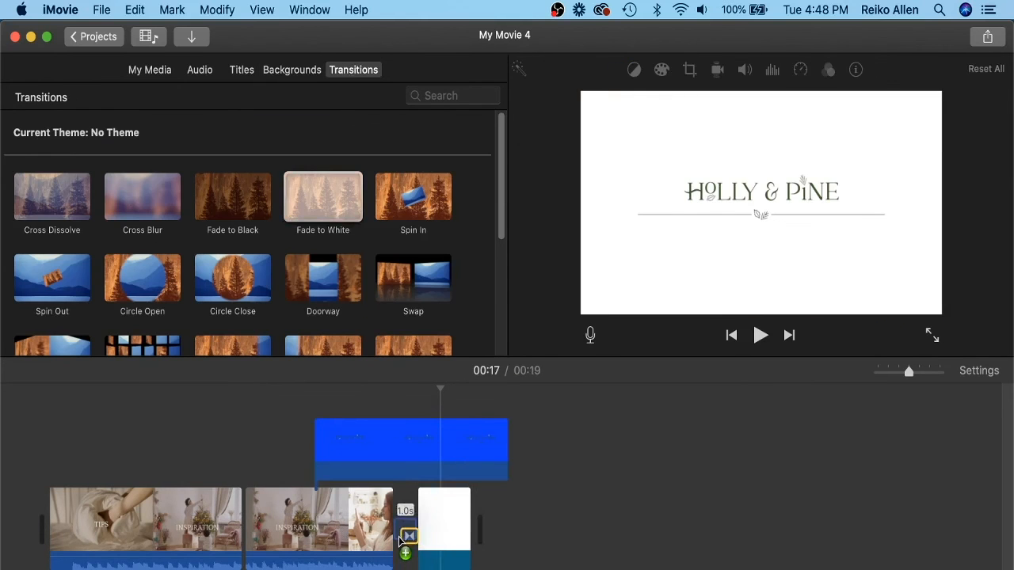
mouse_move(454, 446)
mouse_down()
mouse_move(423, 445)
mouse_move(434, 442)
mouse_up()
Move the logo overlay slightly earlier over the second segment and preview the ending.
click(298, 515)
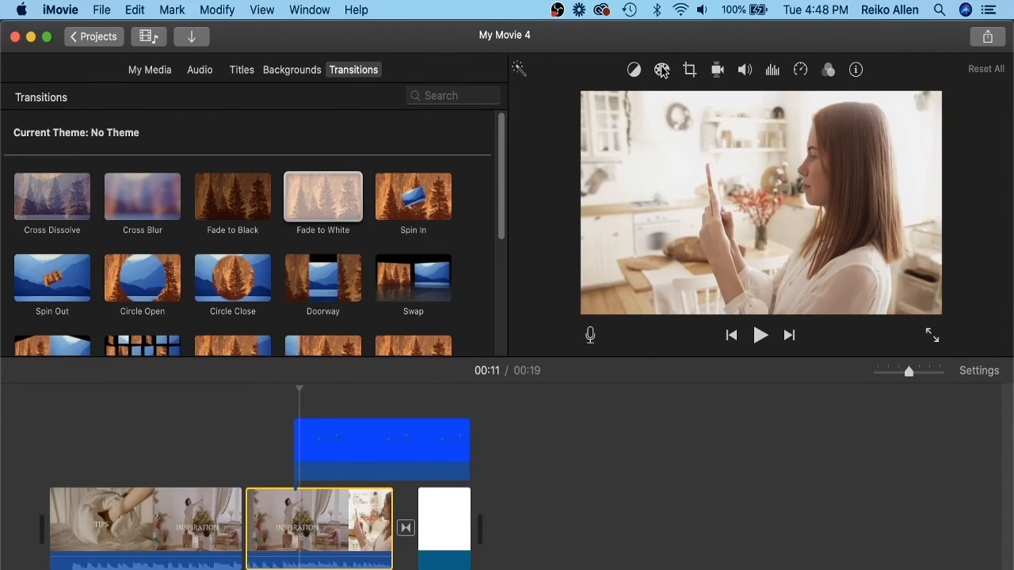
click(661, 69)
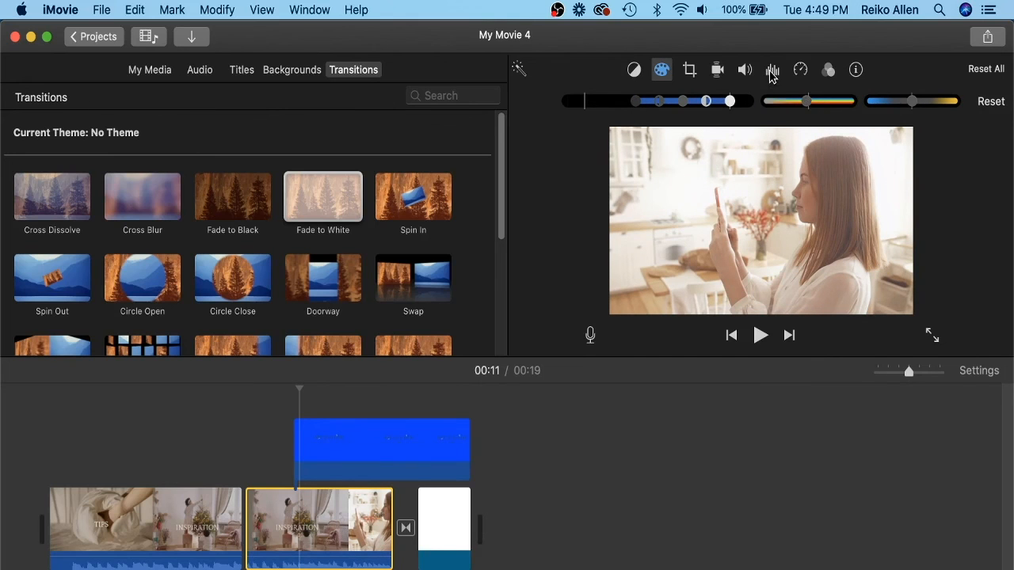
click(37, 433)
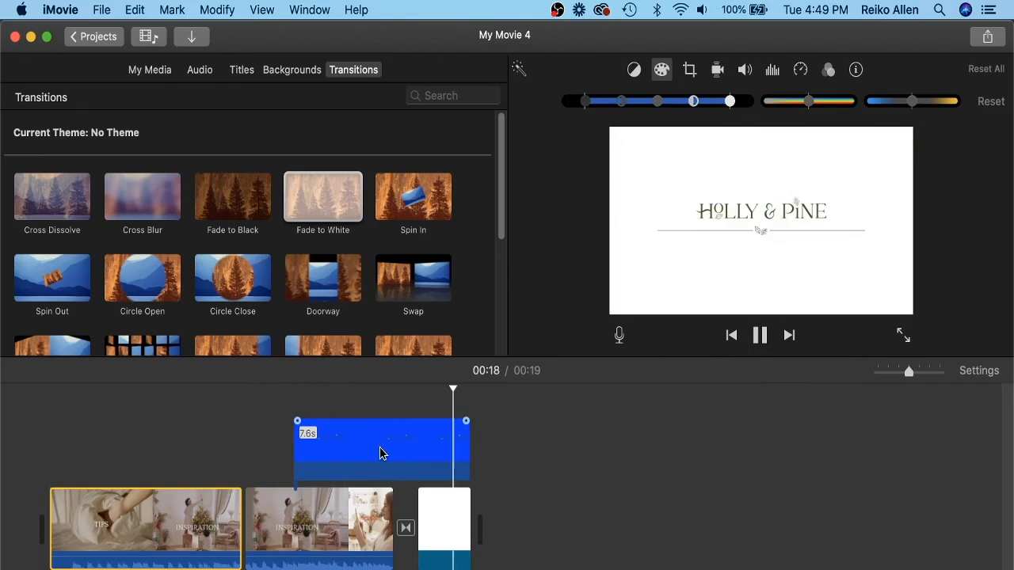
drag(380, 452, 347, 443)
click(249, 389)
click(758, 339)
click(255, 434)
click(760, 341)
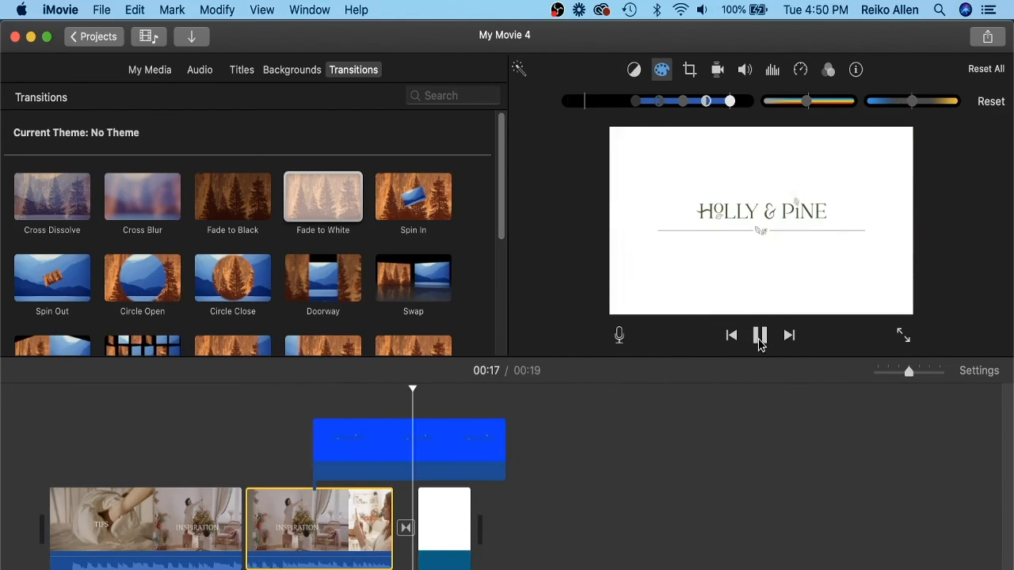
Lengthen the white background clip and play back the logo overlay ending.
drag(476, 499, 488, 499)
click(430, 446)
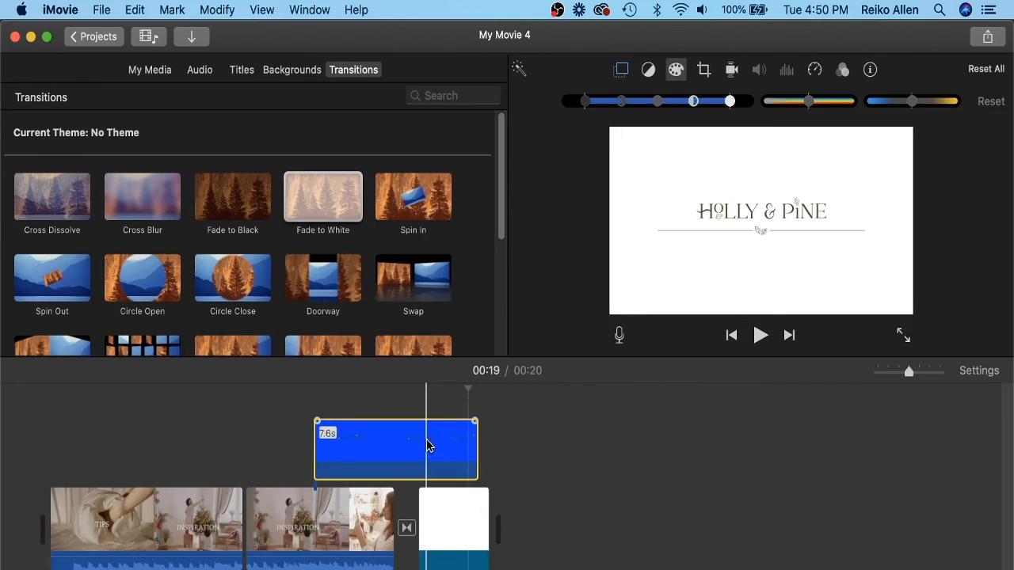
click(330, 396)
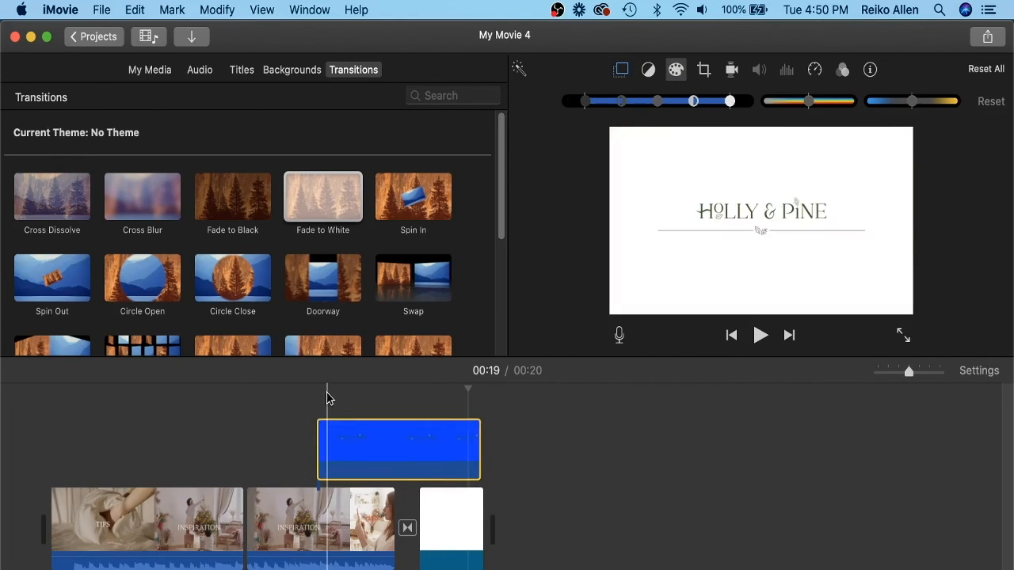
click(758, 335)
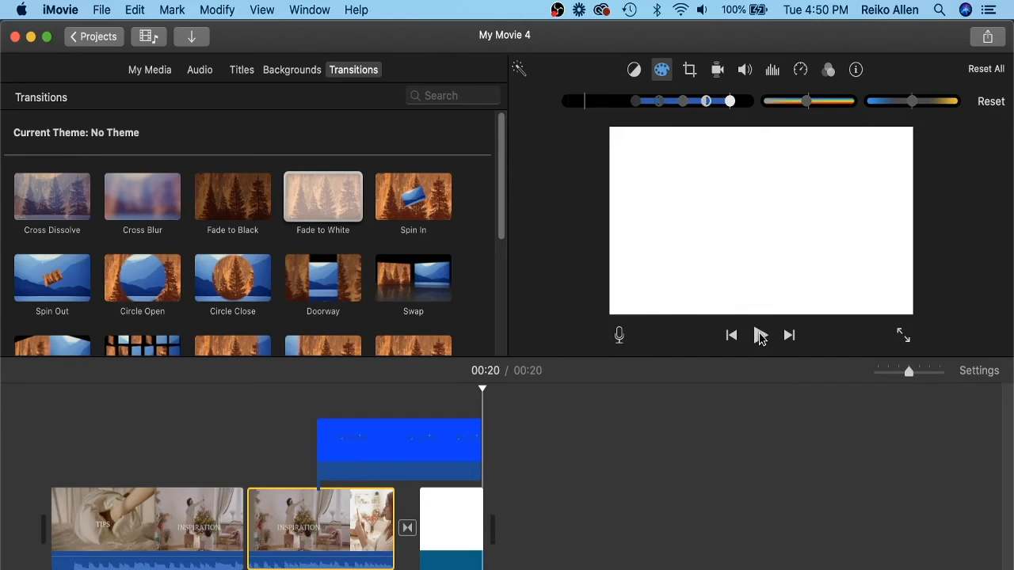
click(759, 335)
Export the movie as a file named Holly and Pine Video in a new folder called iMovie File.
click(987, 37)
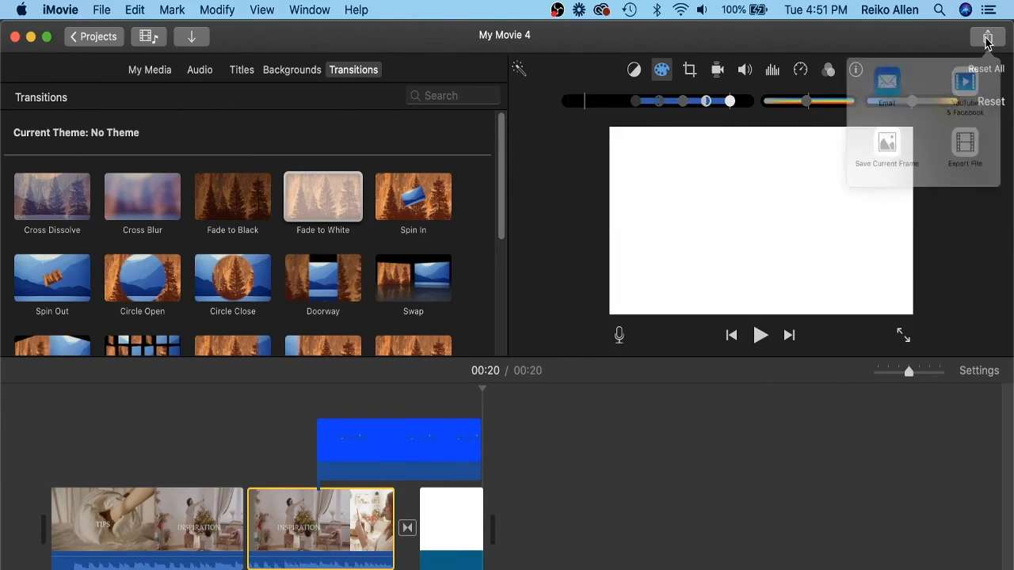
click(964, 143)
click(760, 426)
scroll(486, 312, down, 3)
click(220, 480)
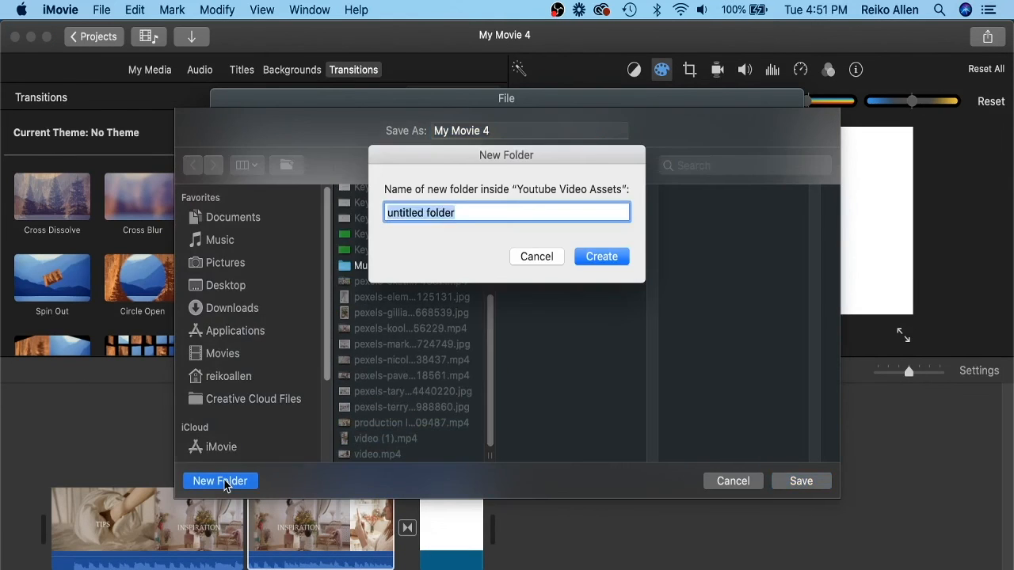
text(iMovie File)
key(Return)
text(Holly and Pine Video)
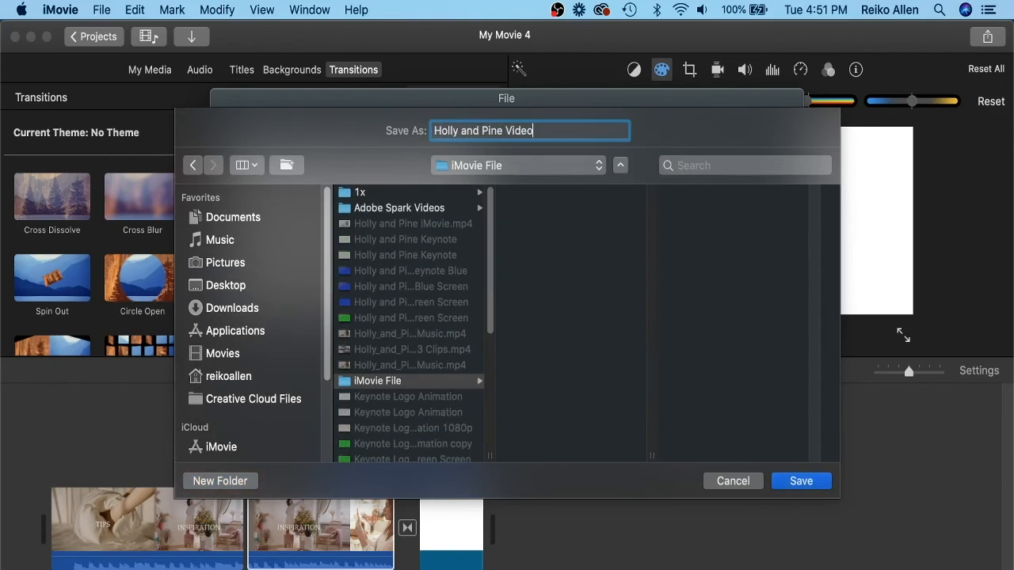
click(784, 481)
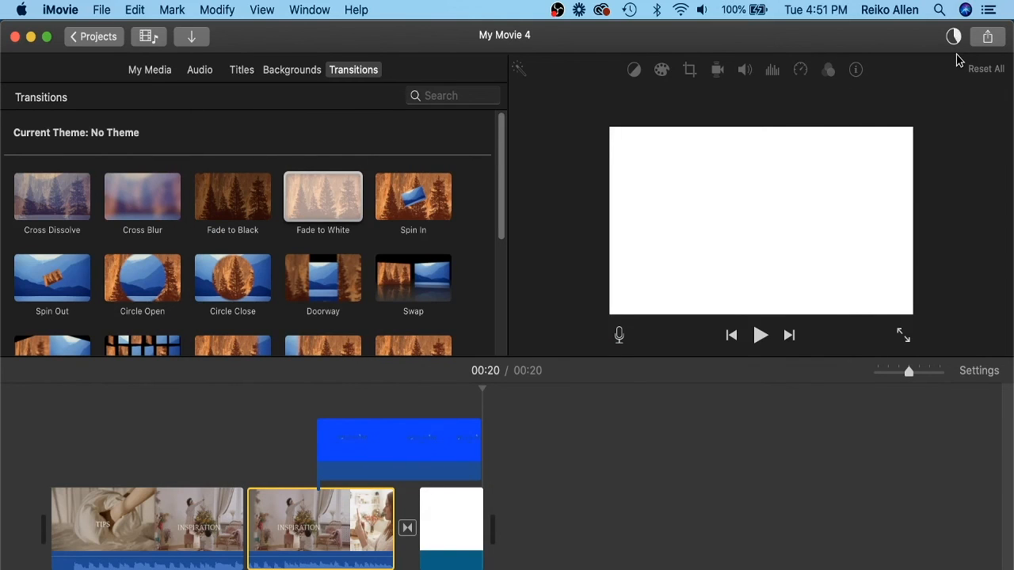